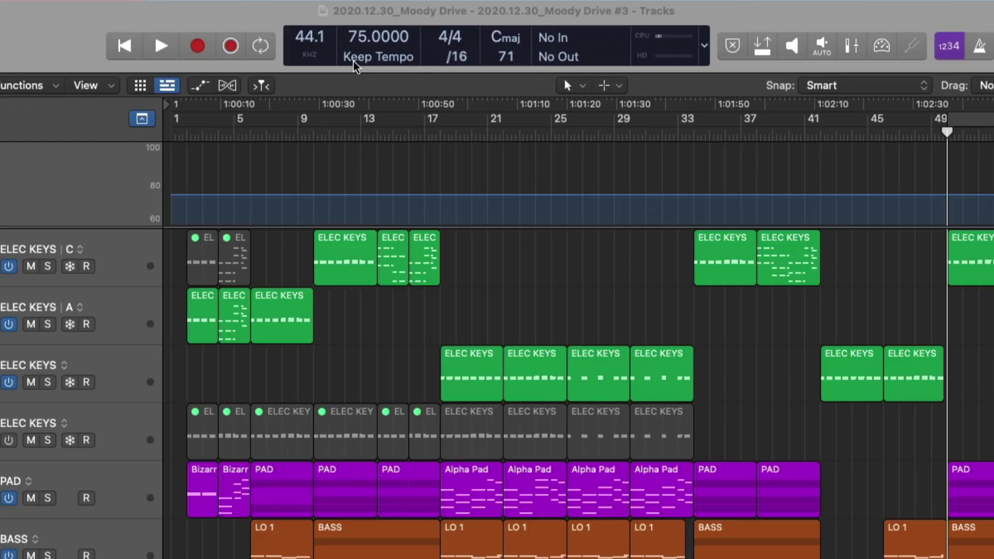
Play the Moody Drive arrangement at 75 BPM, then stop it near bar 52
key("space")
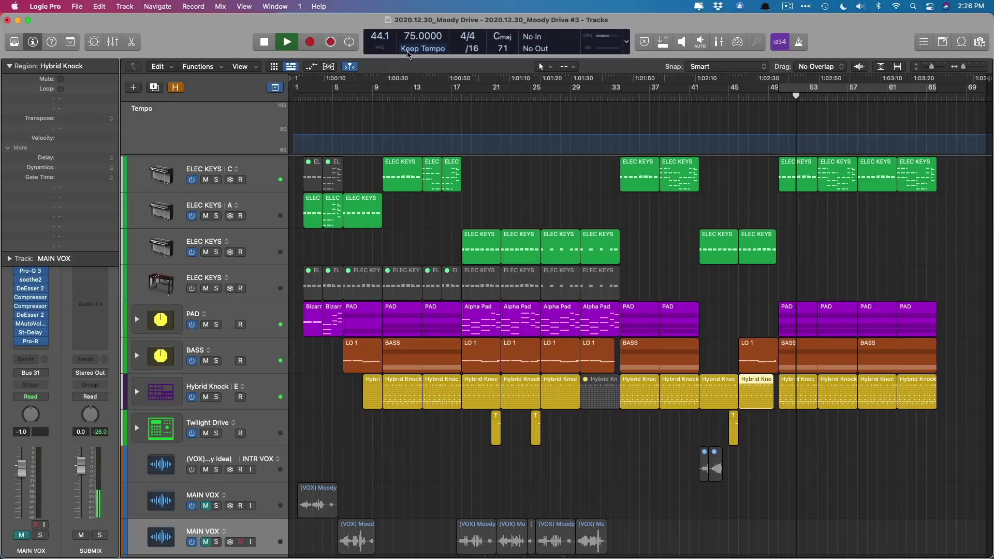
key("space")
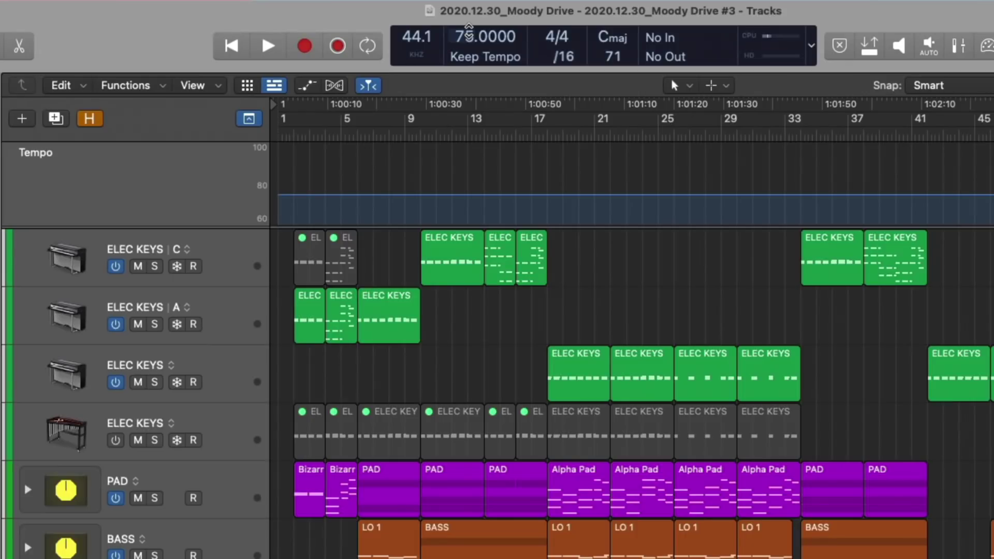
Try LCD tempos of 83 and 79 BPM, turn Flex off, and set the tempo back to 75 BPM
left_click_drag(468, 28, 468, 6)
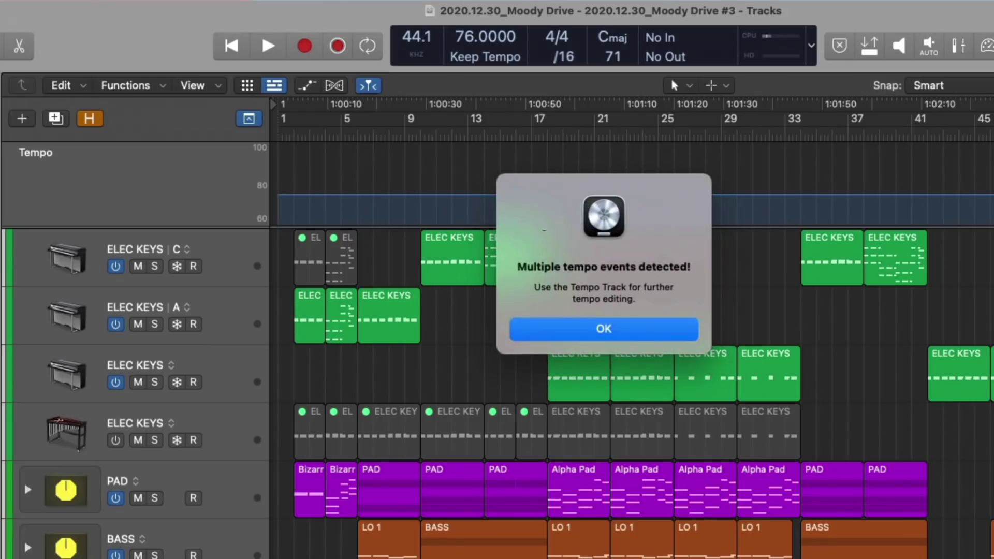
left_click(606, 329)
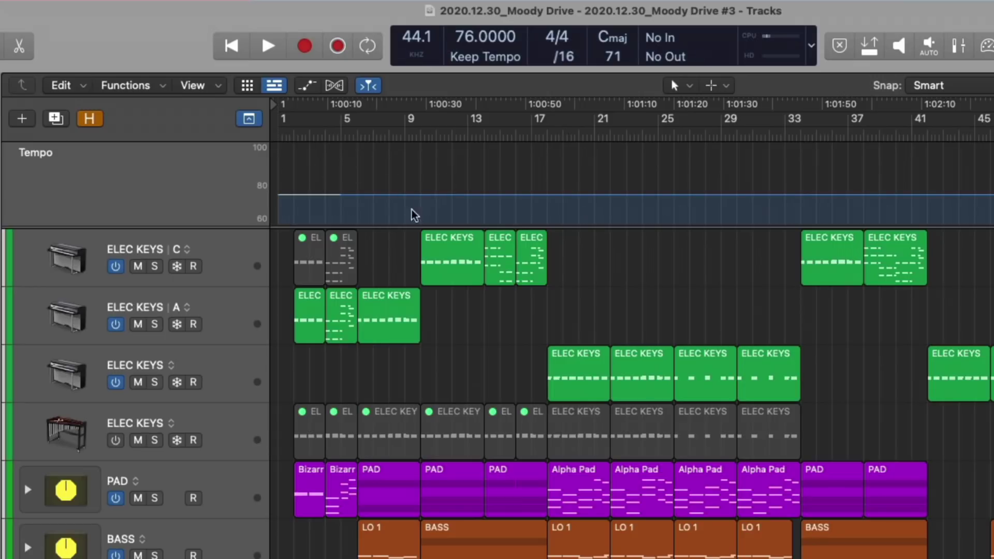
key("super+f")
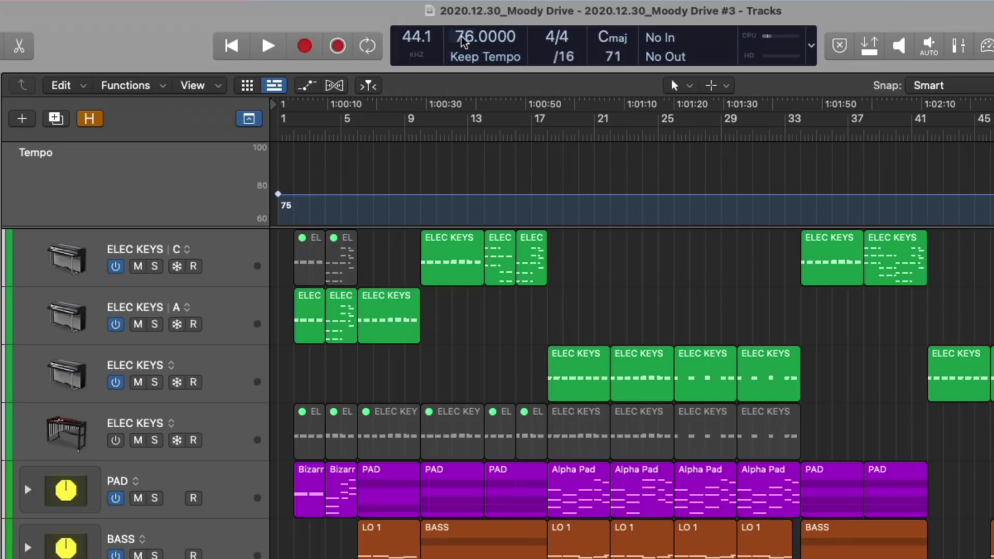
left_click_drag(466, 38, 454, 58)
Show the tempo track again and add an Arrangement track above it
left_click(252, 119)
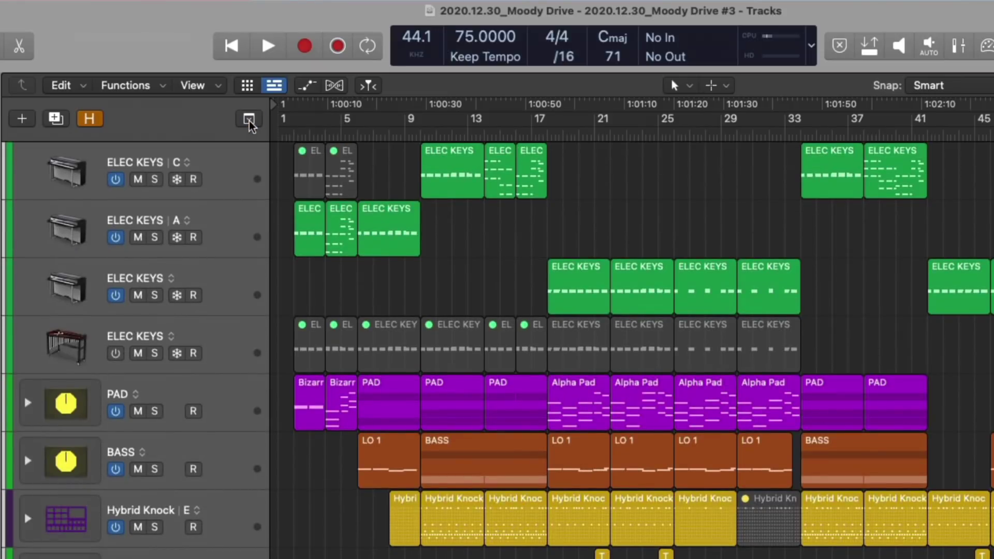
left_click(249, 117)
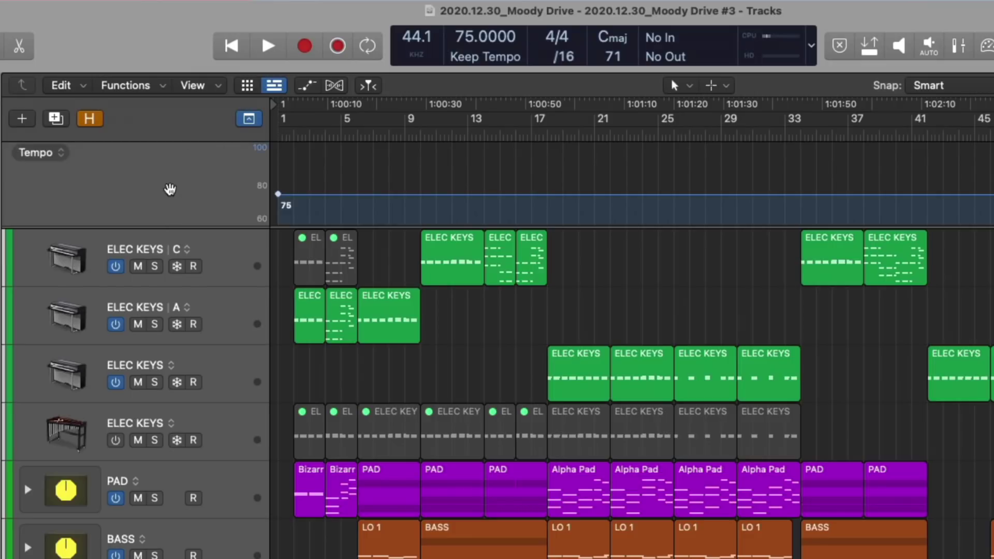
right_click(170, 190)
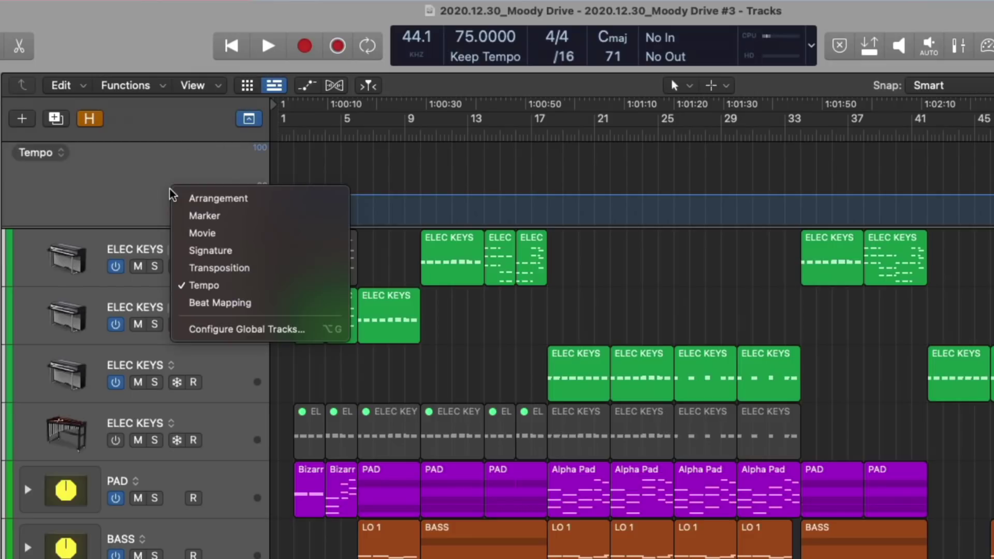
left_click(199, 199)
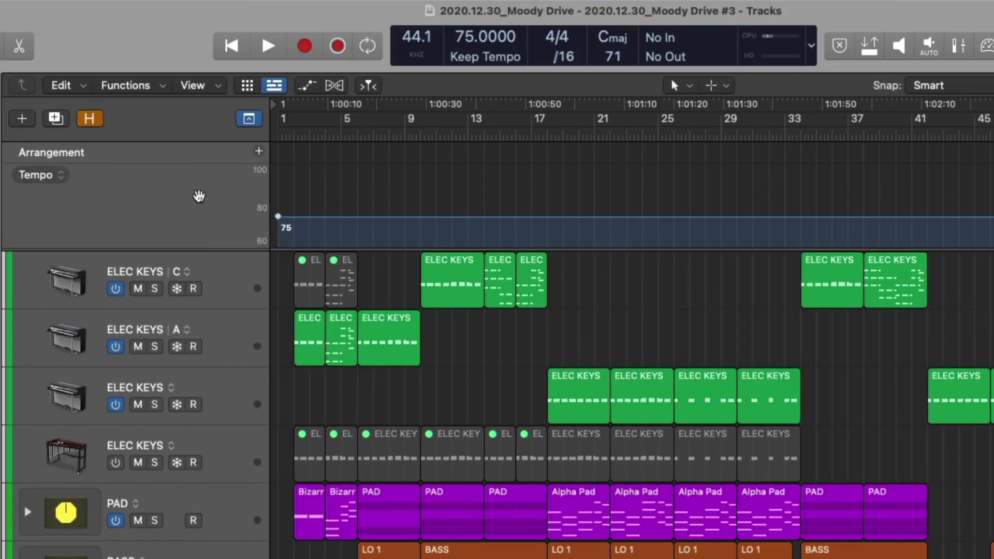
Make the Arrangement track taller, then remove it from the global tracks
left_click_drag(198, 162, 196, 187)
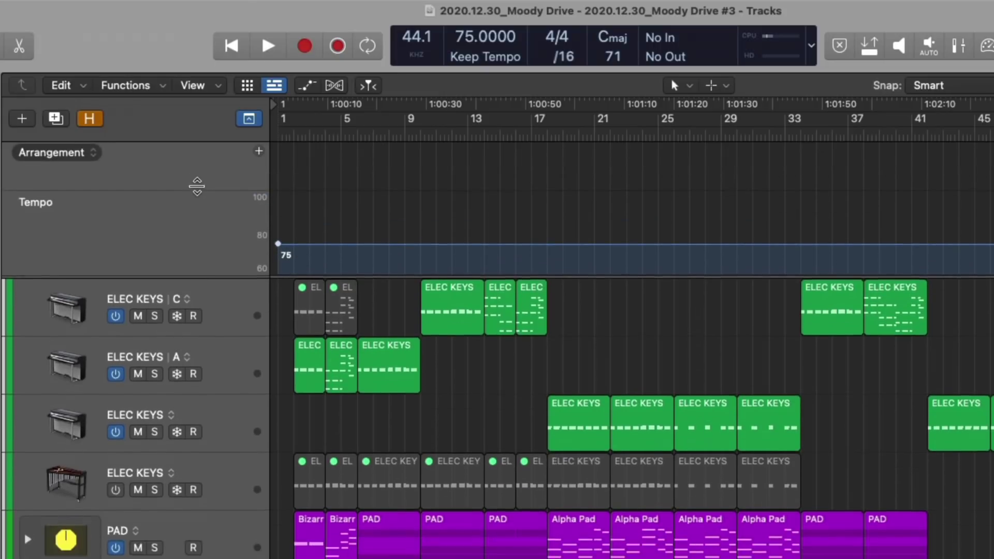
right_click(192, 211)
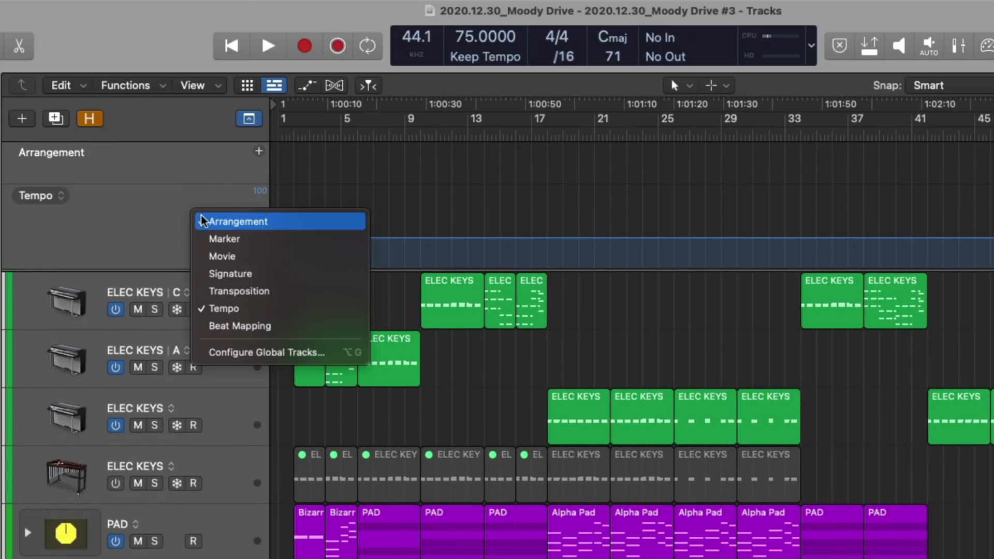
left_click(202, 221)
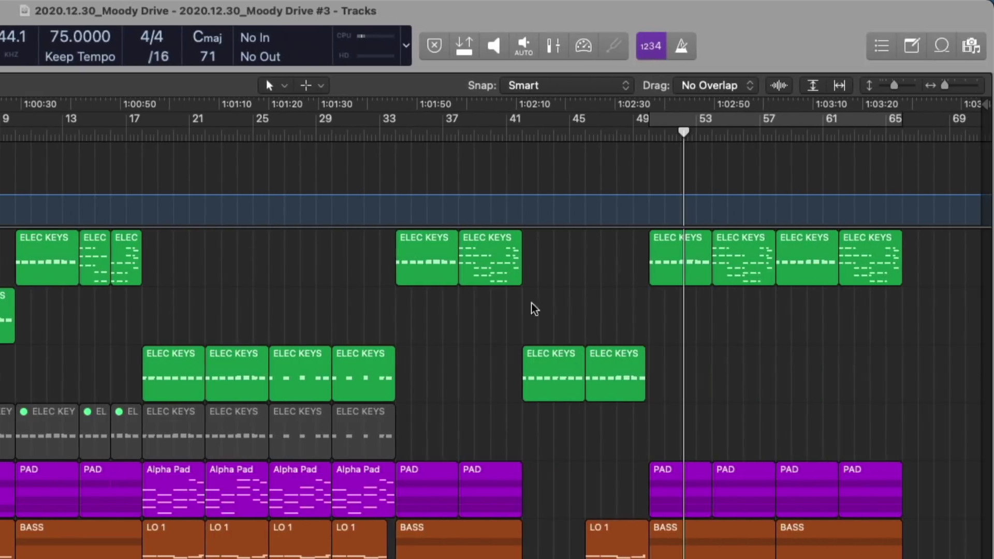
Zoom into bars 50–66 and raise the tempo from bar 50 to 89 BPM
left_click_drag(628, 233, 959, 334)
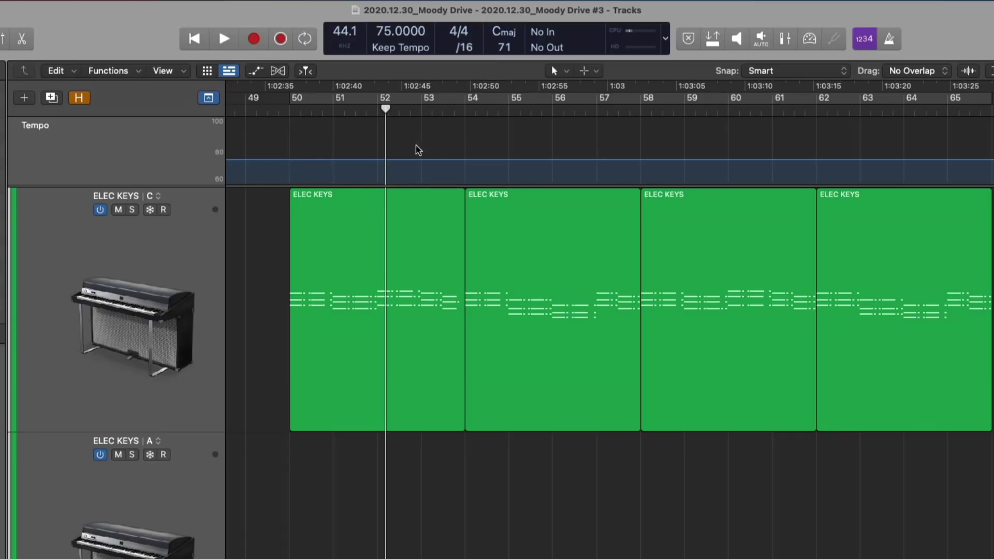
left_click(290, 163)
left_click_drag(328, 163, 327, 138)
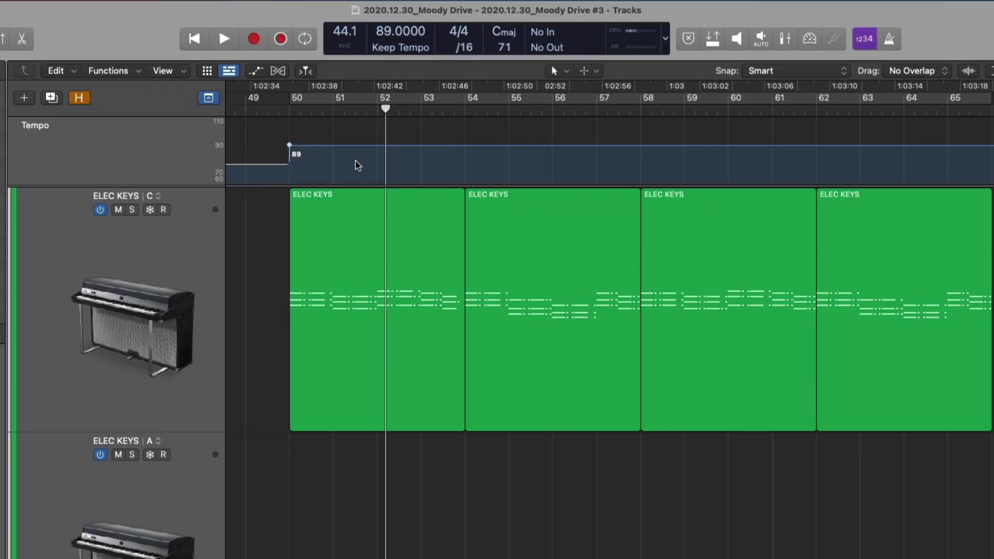
Add a tempo point at bar 52 and drop the tempo after it back to 75 BPM
key("super+Left")
key("super+Left")
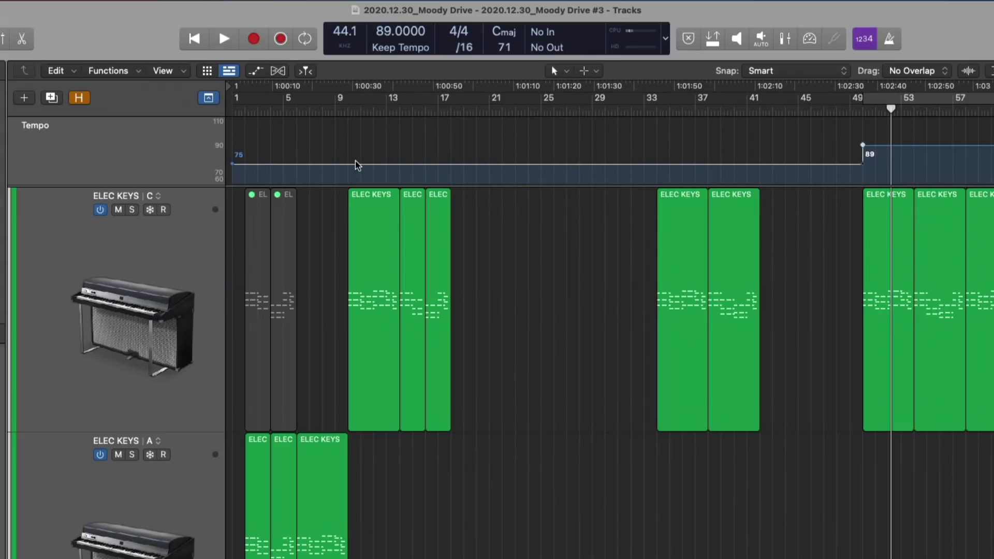
key("super+Right")
key("super+Right")
key("super+Right")
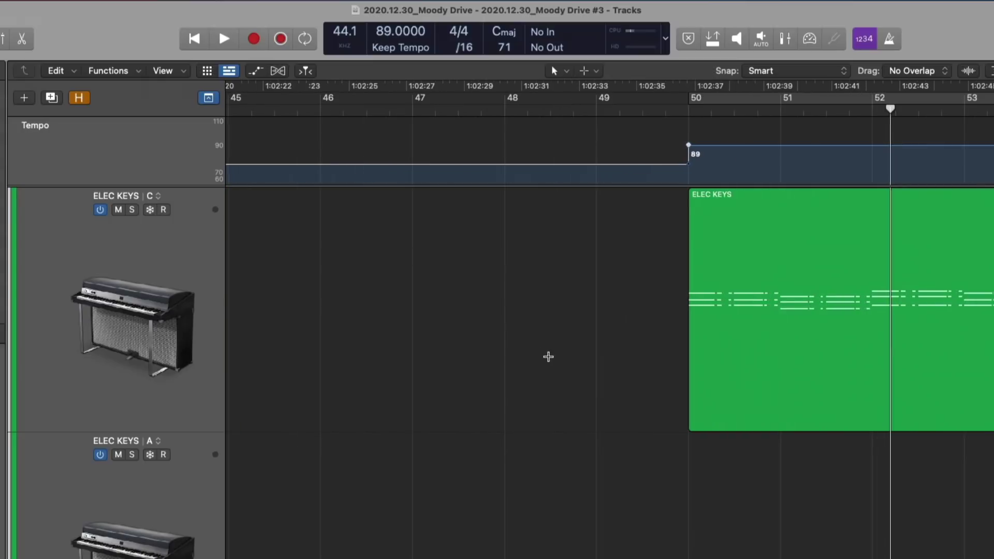
scroll(548, 356, "right", 5)
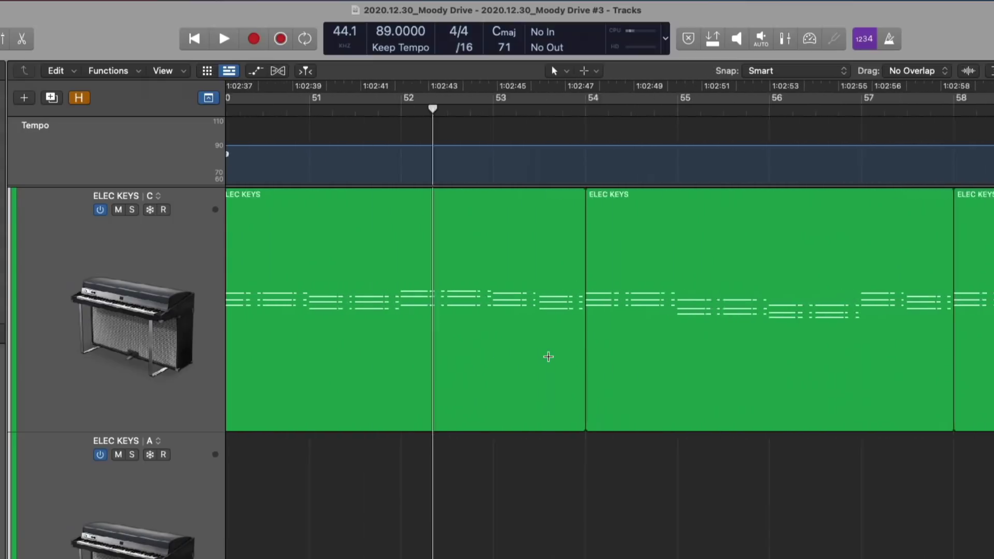
left_click(493, 149)
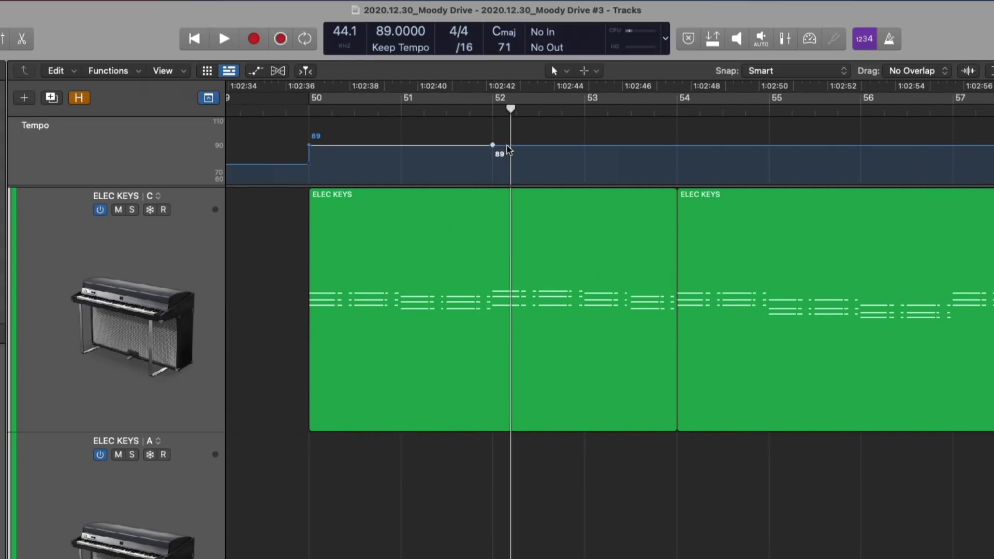
left_click_drag(508, 149, 498, 172)
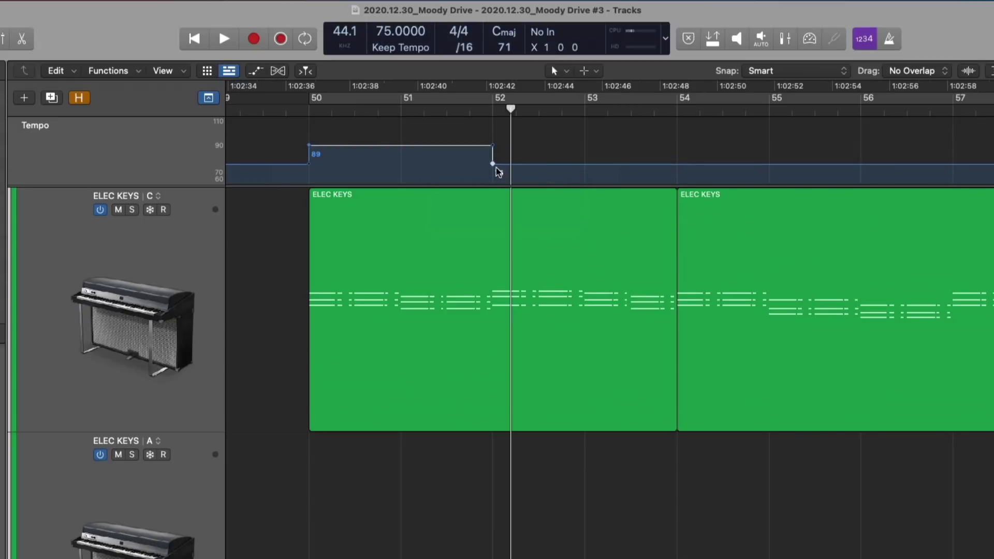
Play the new tempo change from just after bar 51, then stop
left_click(424, 111)
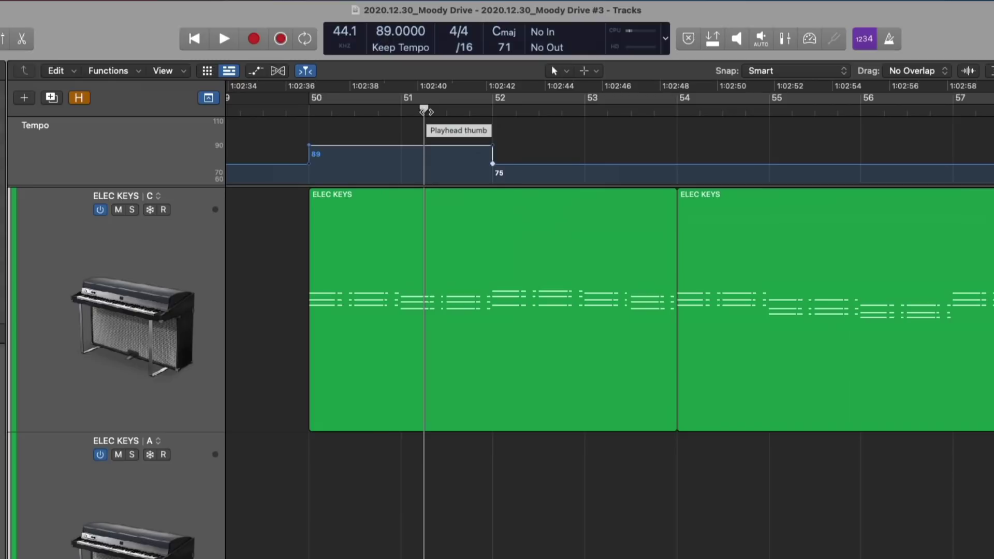
key("space")
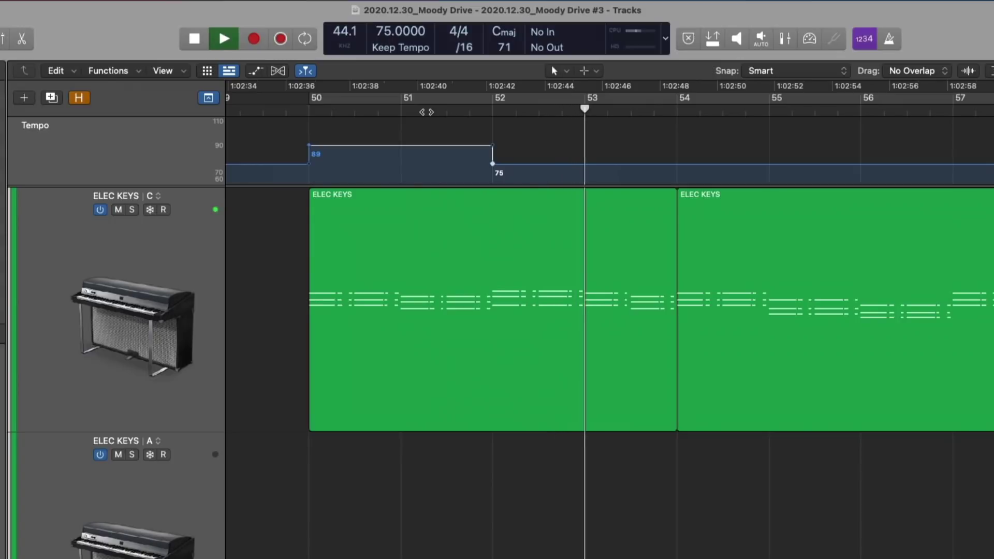
key("space")
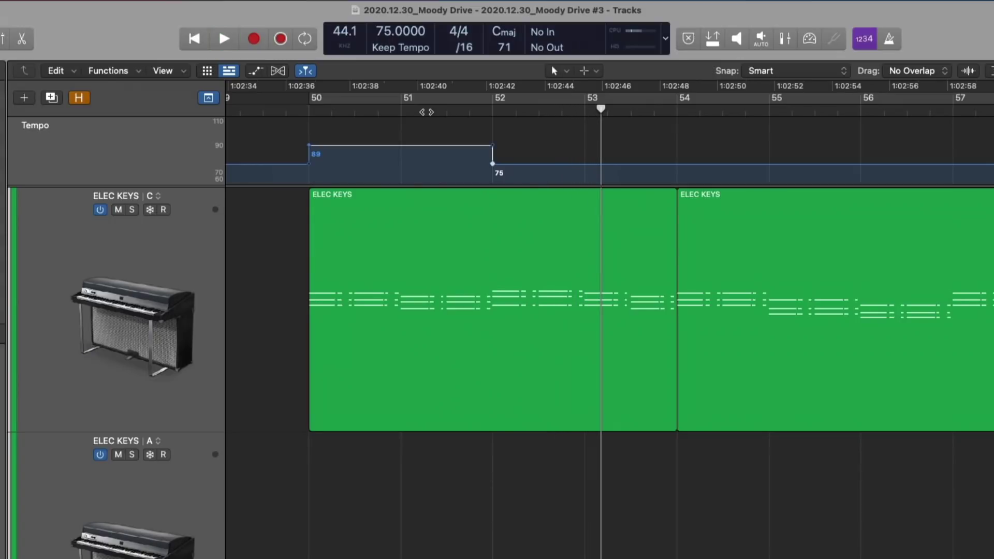
Curve the tempo drop from 89 down to 75 BPM and play it back from bar 51
left_click(426, 220)
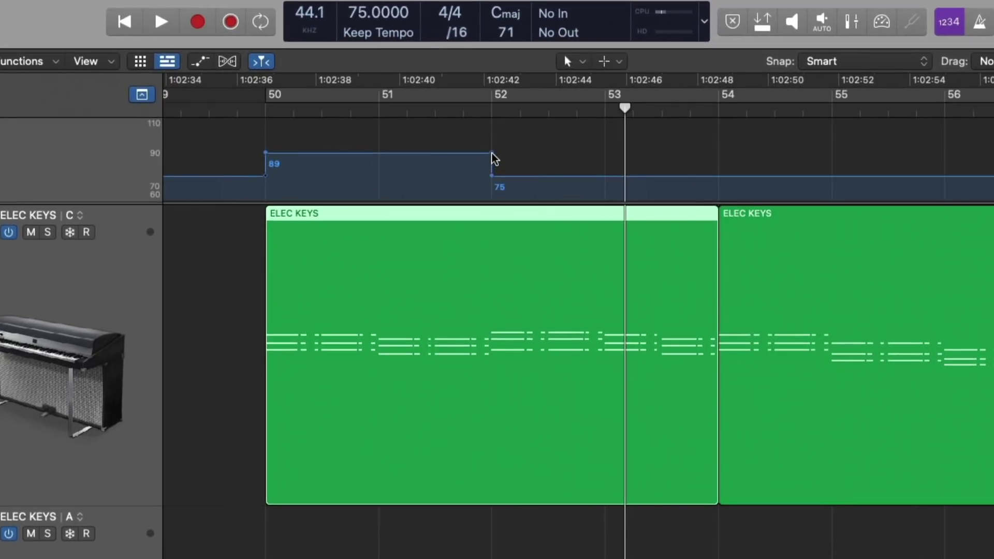
left_click_drag(492, 154, 378, 151)
left_click(378, 109)
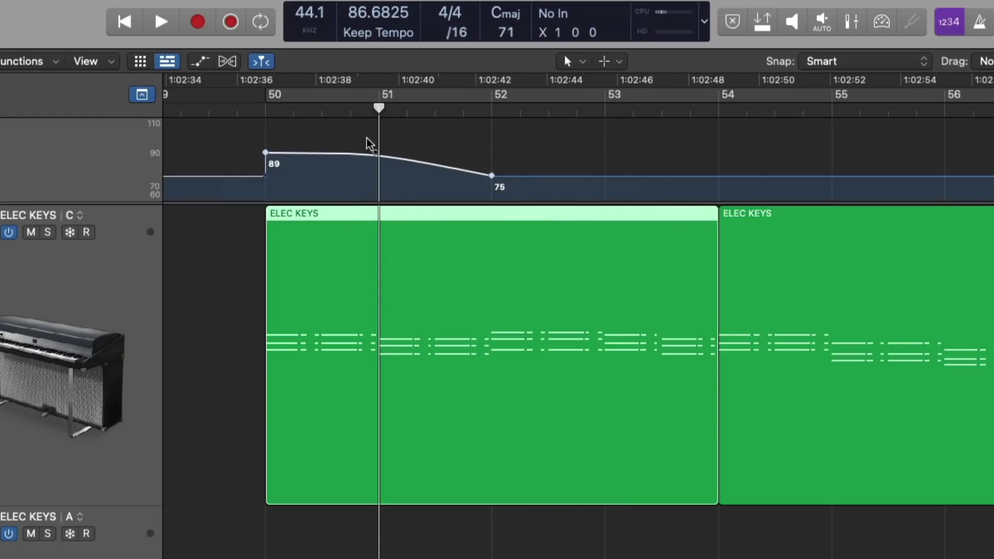
key("space")
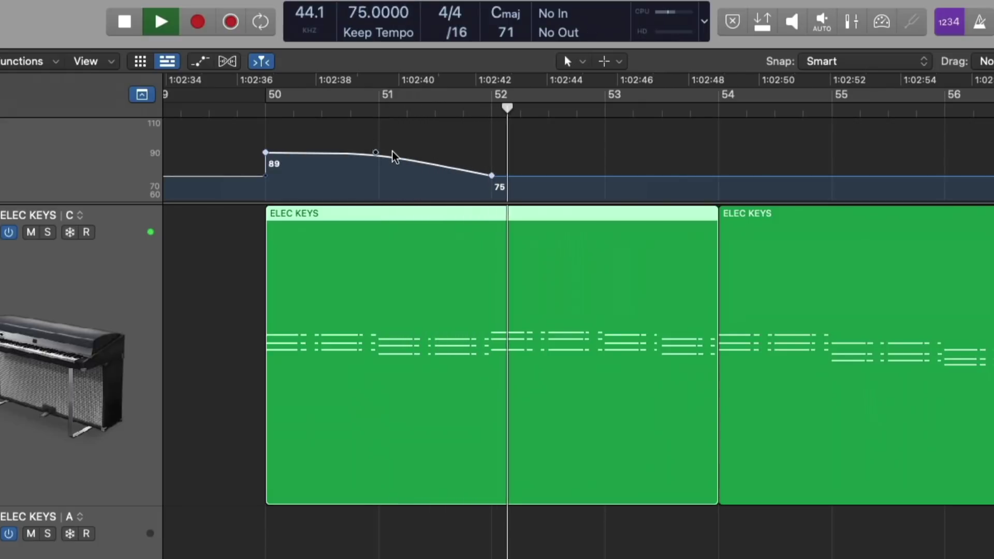
key("space")
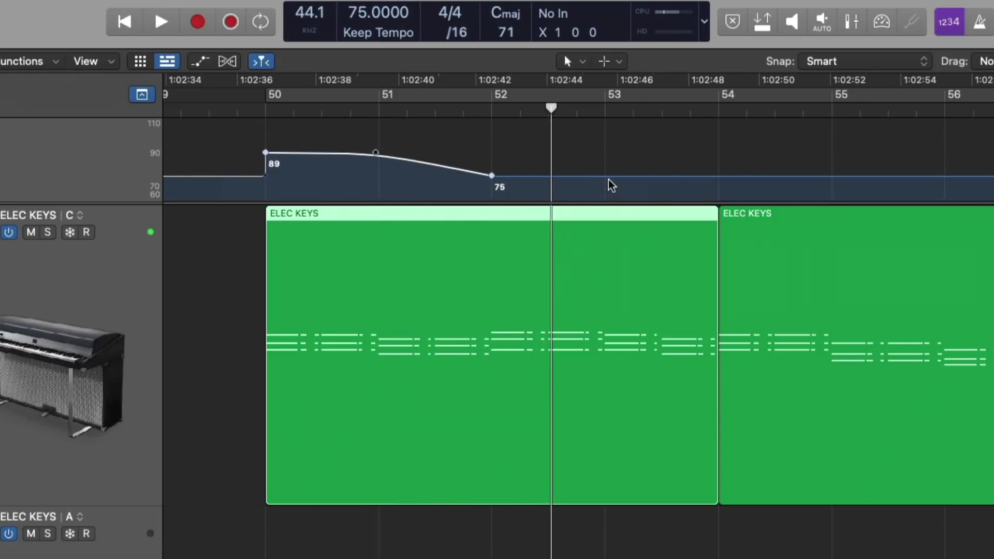
Add tempo points near bars 53 and 54 and raise that section to 93 BPM
left_click(605, 176)
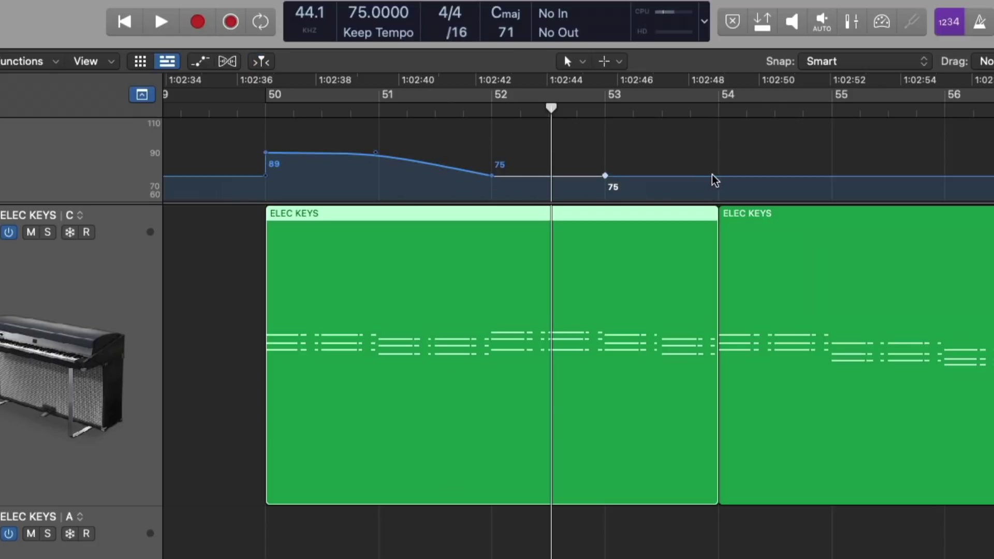
left_click(715, 177)
left_click_drag(701, 179, 687, 162)
left_click_drag(605, 155, 614, 165)
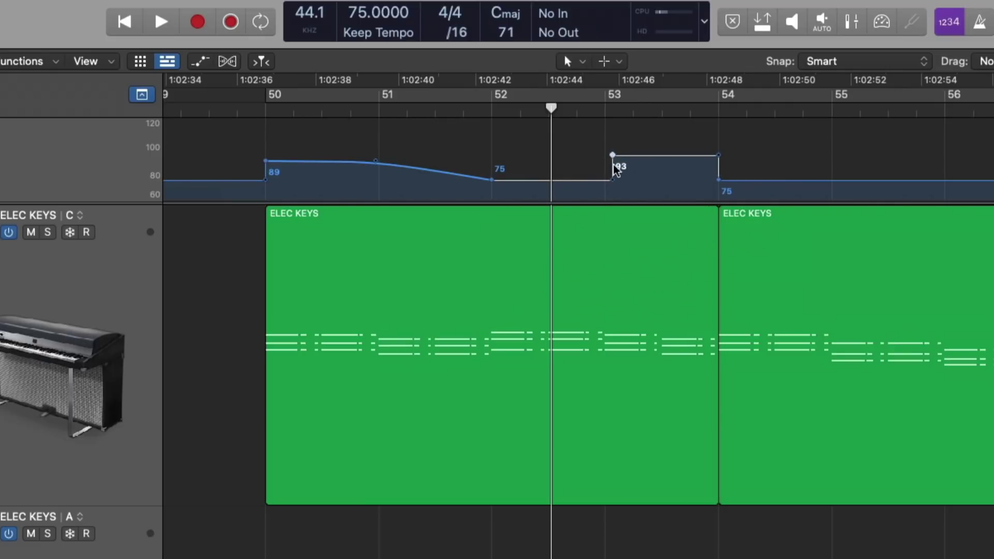
Turn the jump up to 93 BPM into a gradual curve and play it from bar 52
left_click(608, 240)
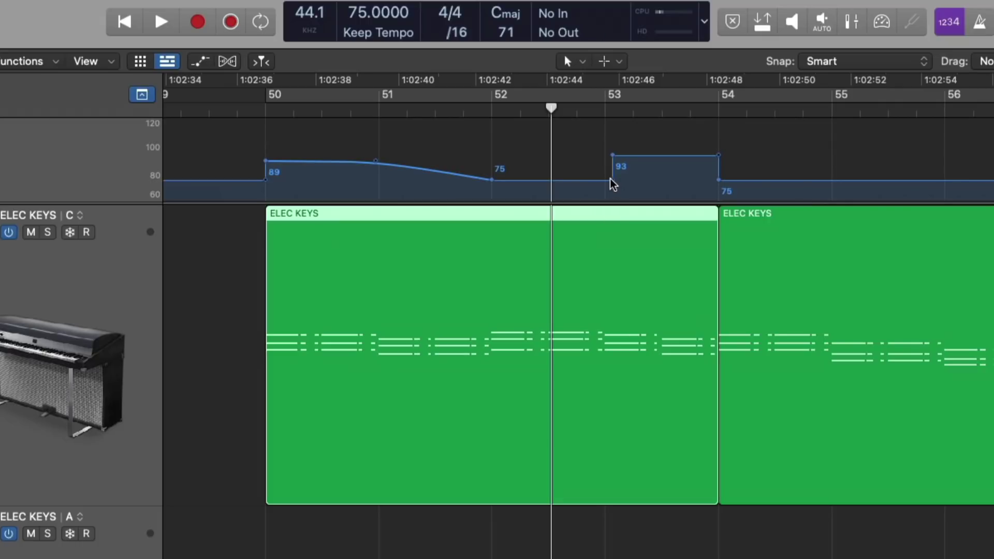
left_click_drag(612, 185, 555, 176)
left_click(485, 109)
key("space")
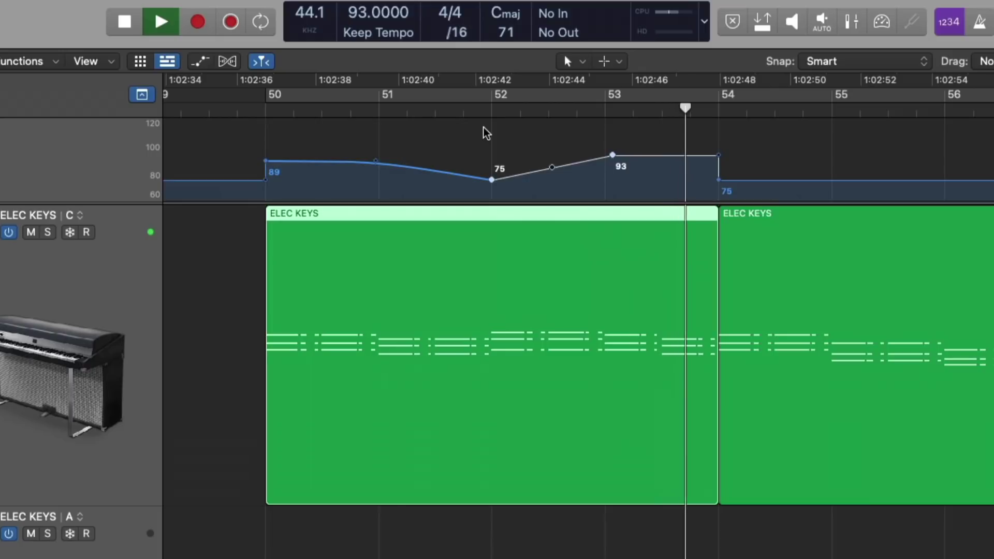
key("space")
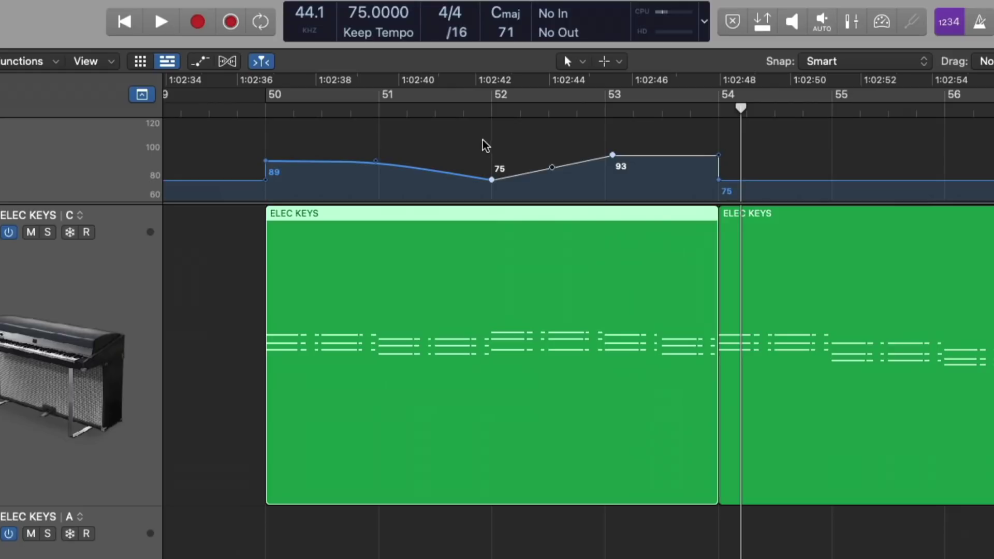
Make the tempo track taller and rescale its range to about 60–120 BPM
left_click_drag(480, 202, 464, 324)
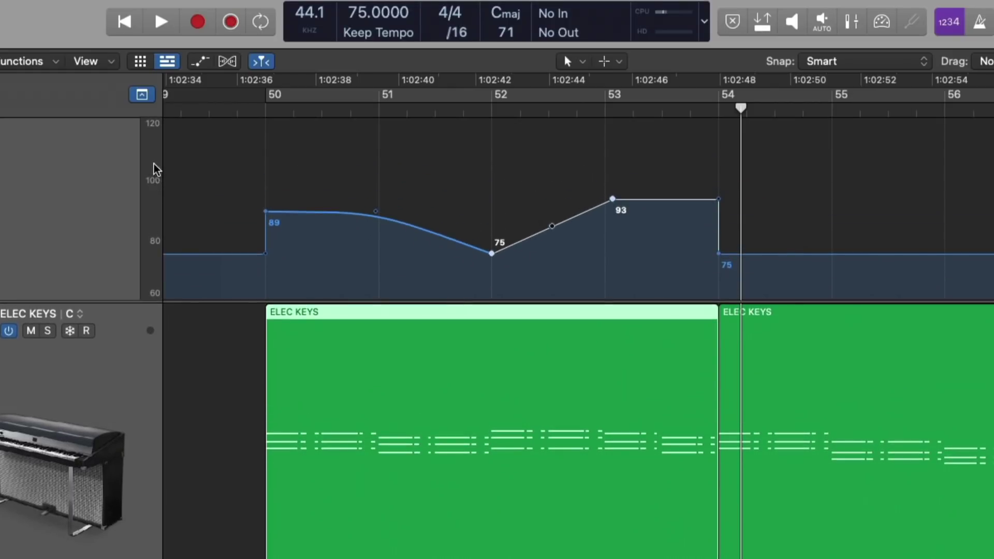
mouse_move(148, 284)
left_mouse_down()
mouse_move(147, 326)
mouse_move(155, 242)
mouse_move(156, 298)
left_mouse_up()
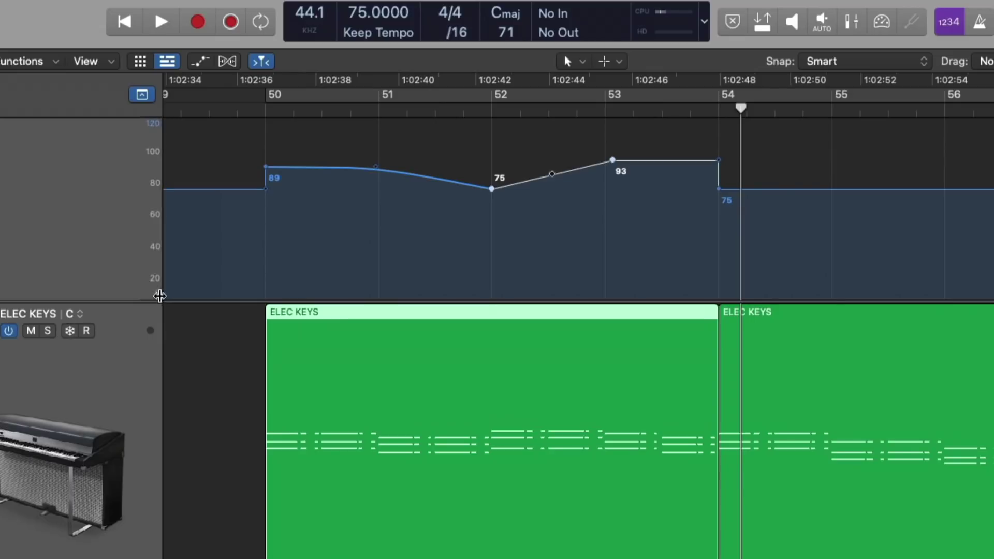
mouse_move(155, 290)
left_mouse_down()
mouse_move(153, 281)
mouse_move(158, 292)
left_mouse_up()
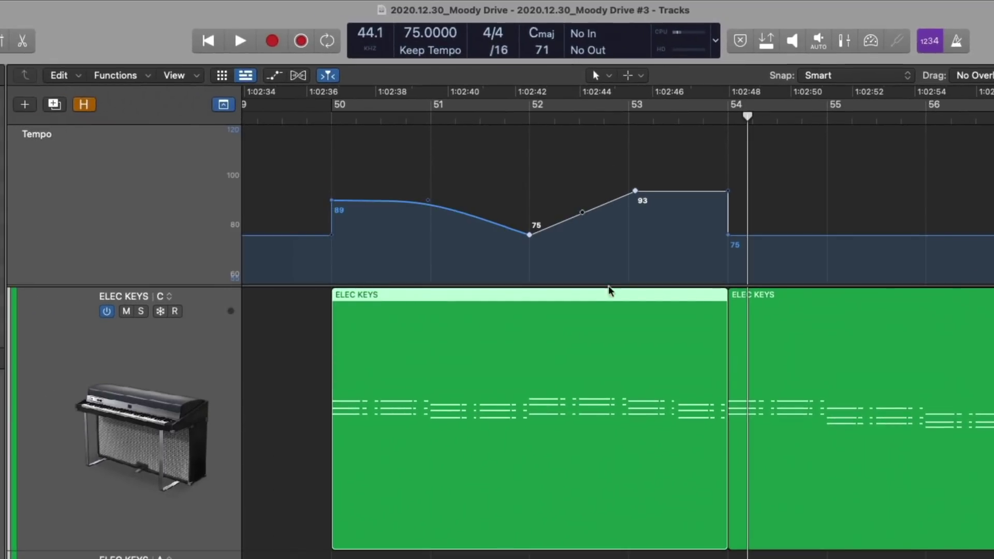
Undo the tempo edits back to a flat 75 BPM and duplicate the tempo set as '2nd Set'
key("super+z")
key("super+z")
key("super+z")
key("super+z")
key("super+z")
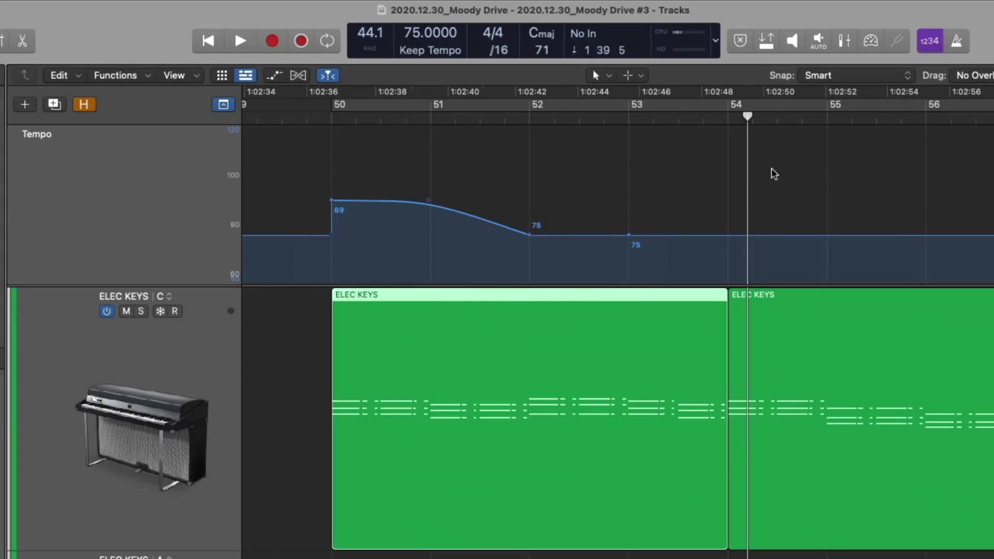
key("super+z")
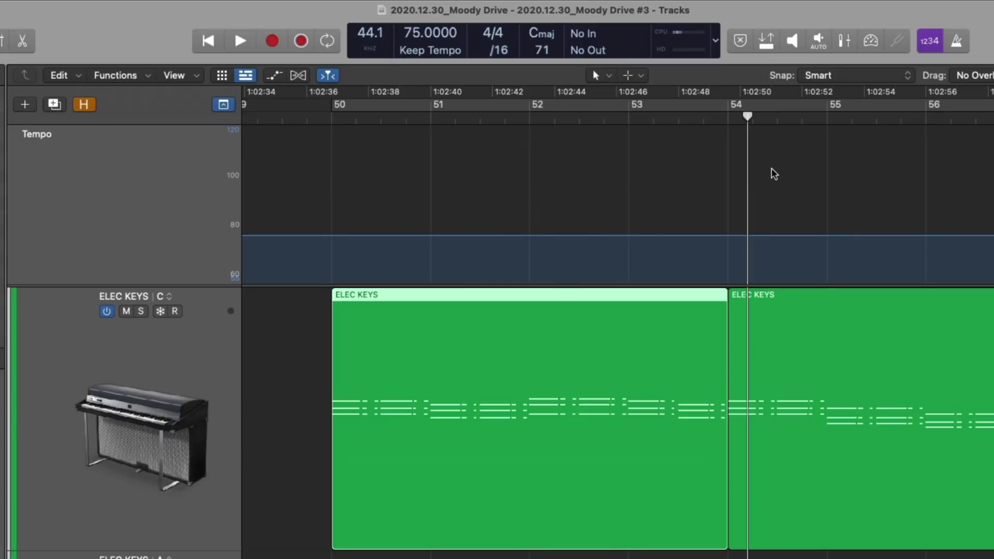
left_click(44, 138)
mouse_move(46, 151)
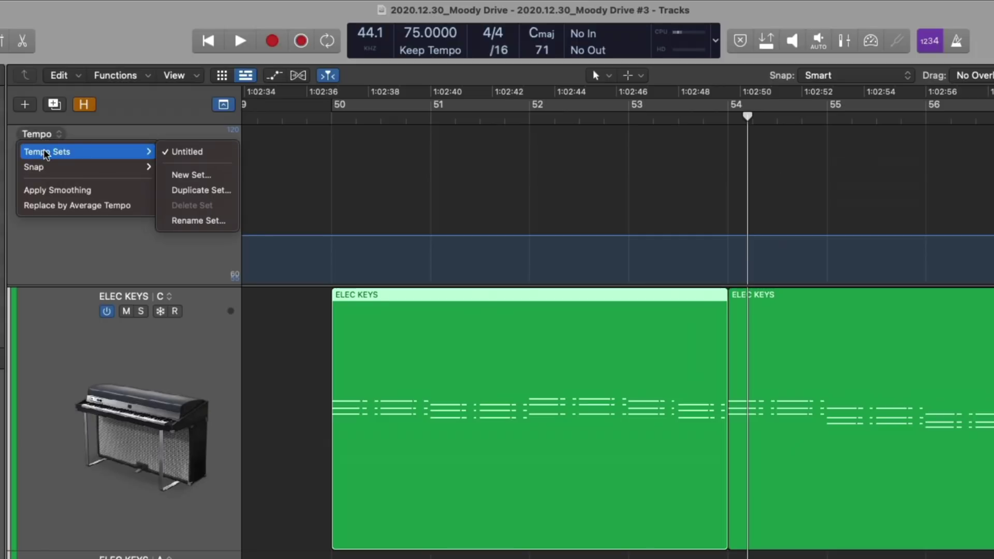
left_click(173, 191)
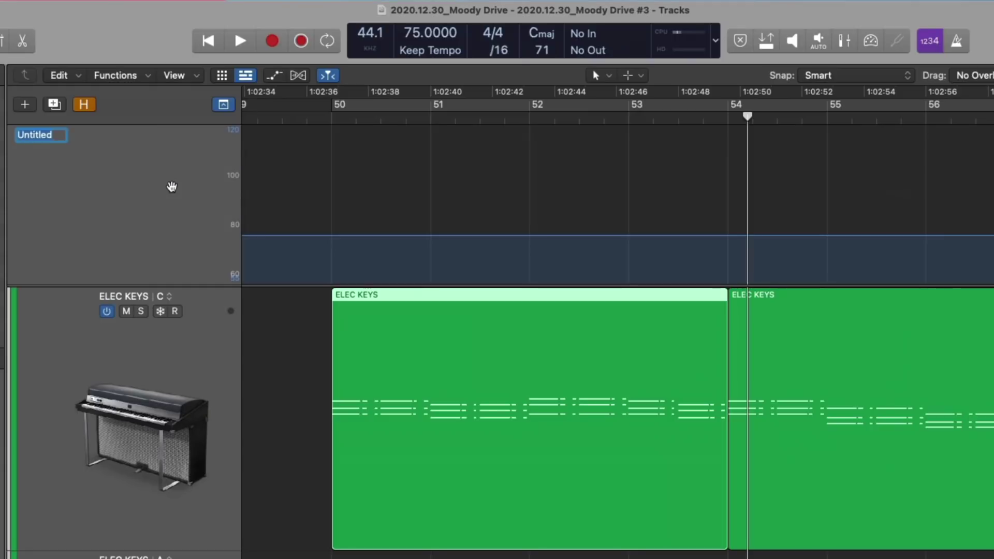
type("2nd Set")
key("Return")
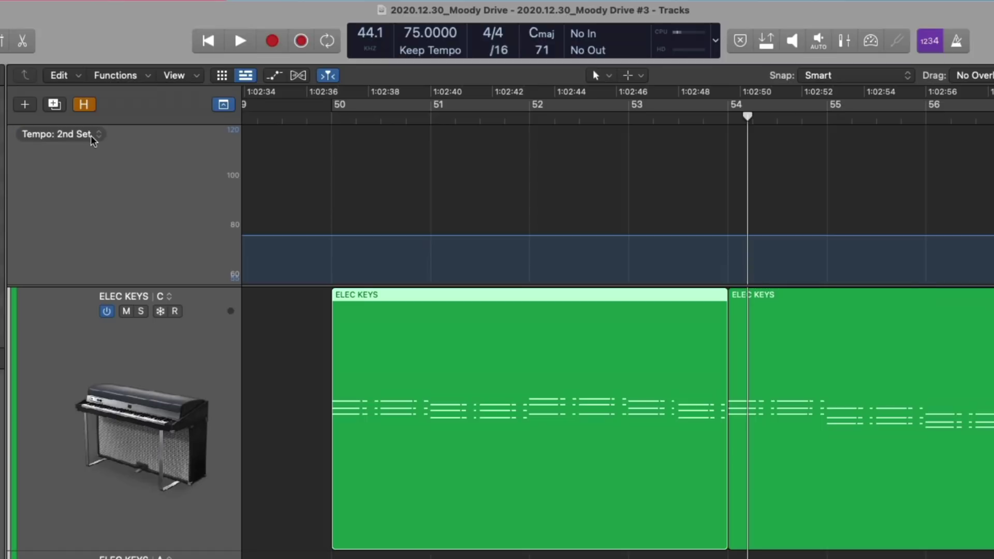
In 2nd Set, jump to 91 BPM at bar 51, curving down to 81 by bar 54
left_click(431, 236)
left_click(628, 236)
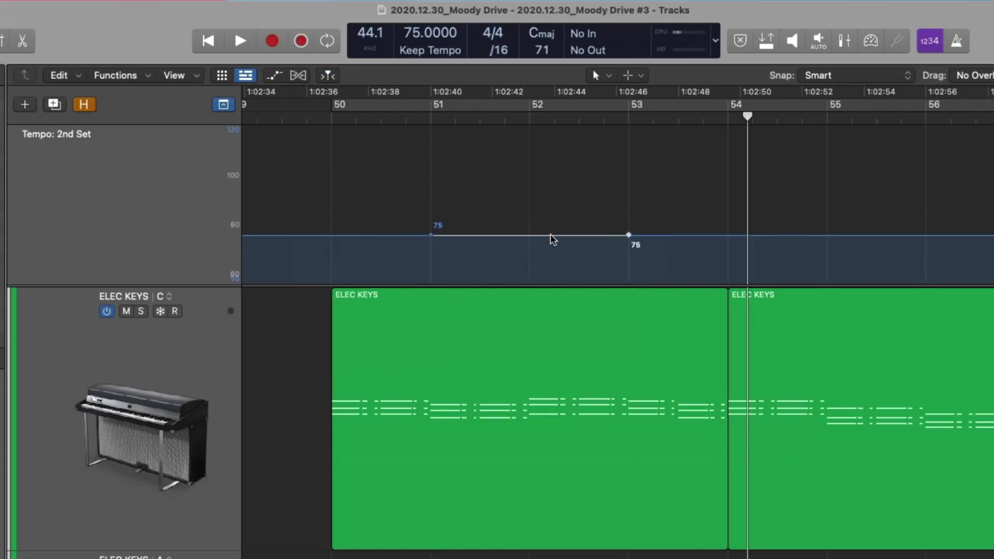
left_click_drag(553, 236, 553, 197)
left_click(727, 236)
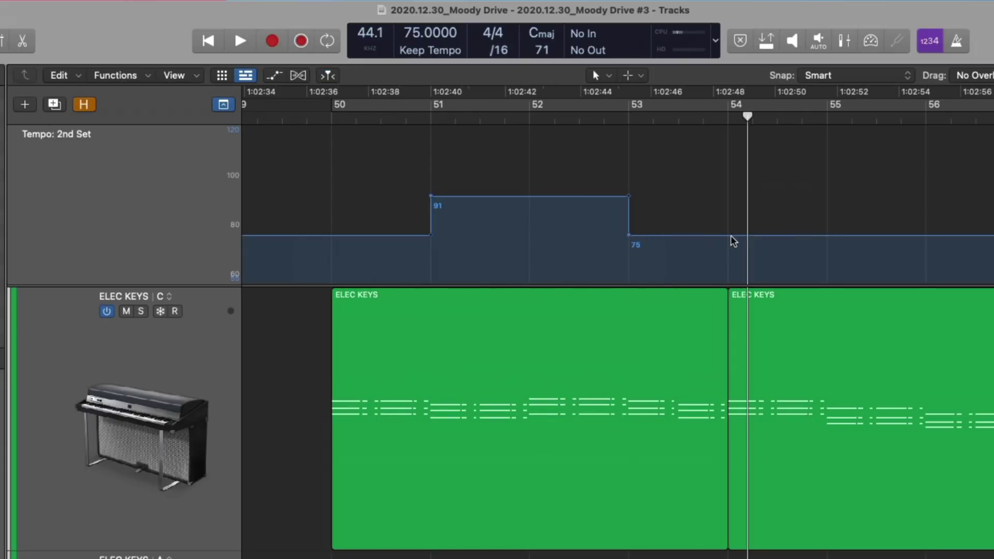
left_click_drag(712, 226, 711, 222)
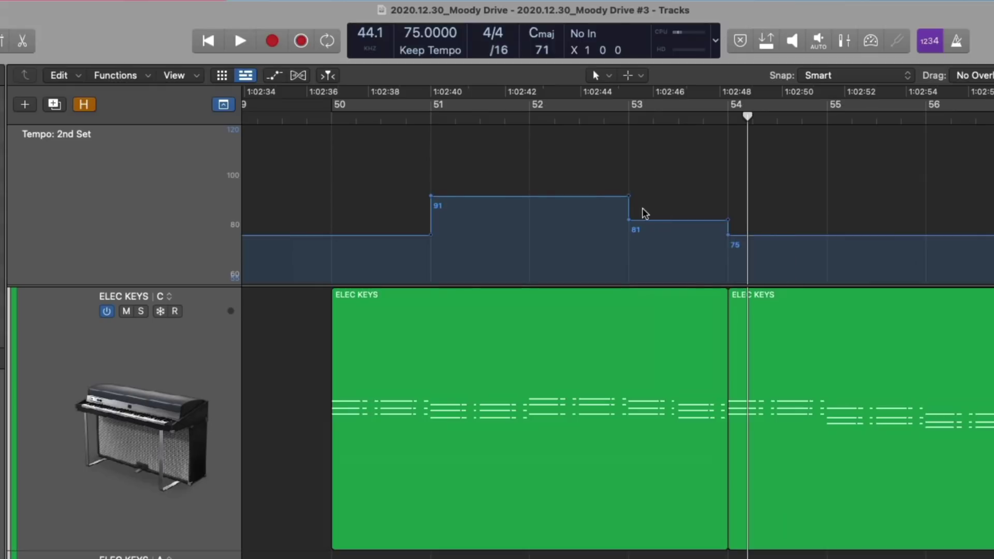
left_click_drag(630, 200, 522, 201)
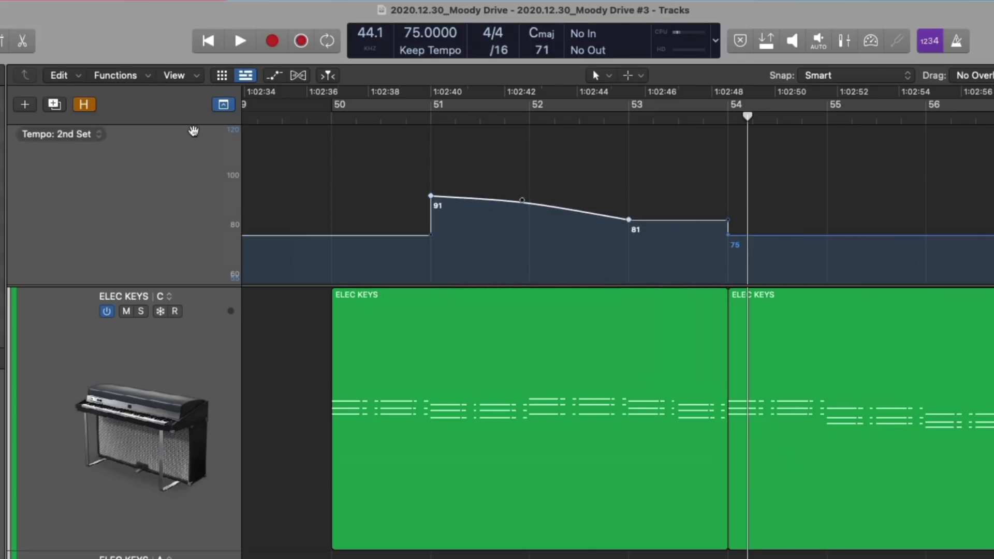
Switch back to the Untitled tempo set and rename it 'OG Set'
left_click(84, 134)
mouse_move(166, 150)
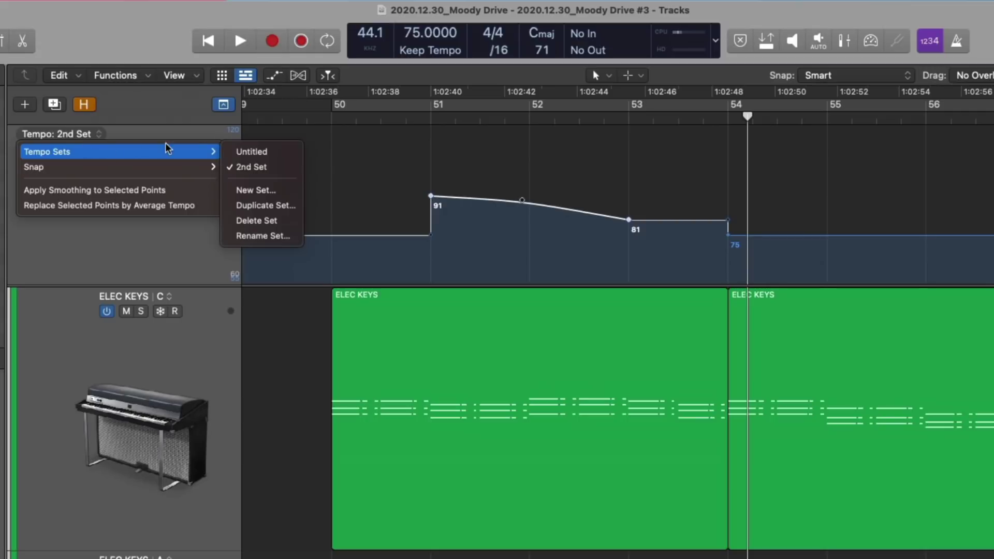
left_click(238, 152)
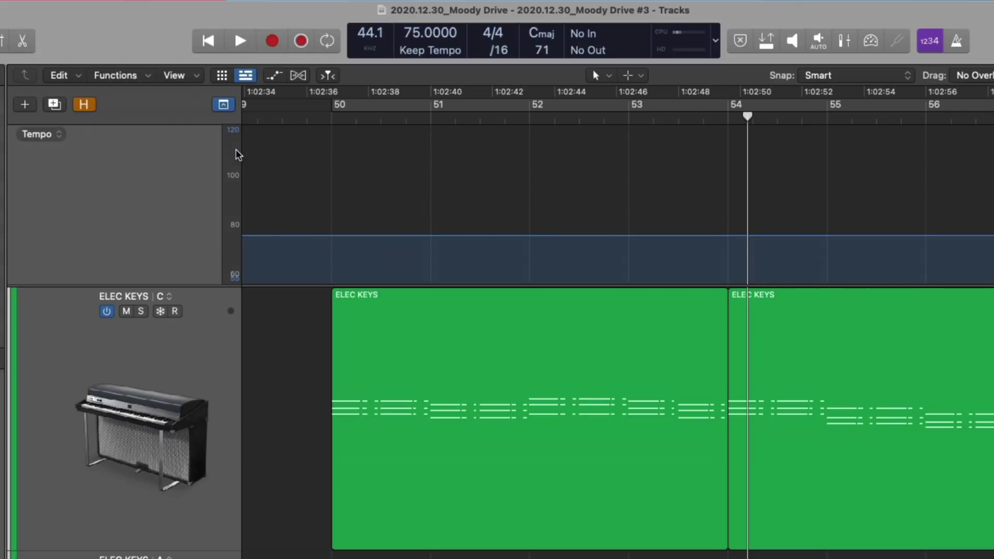
left_click(57, 136)
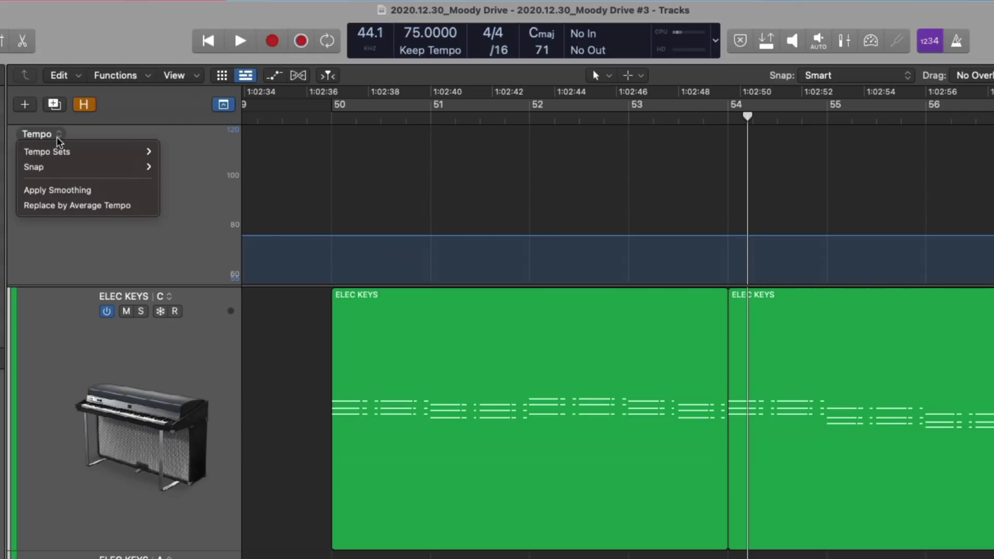
mouse_move(129, 157)
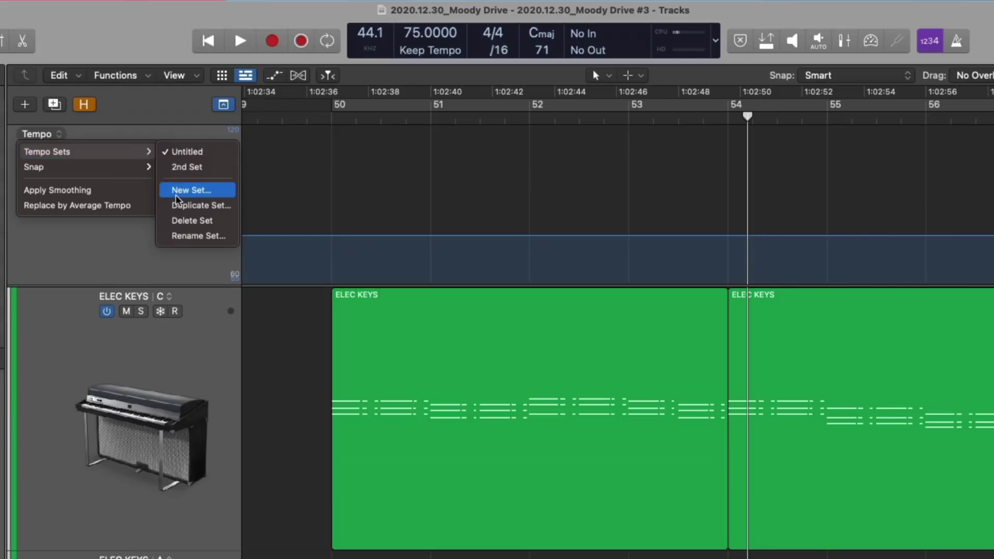
left_click(177, 236)
type("o")
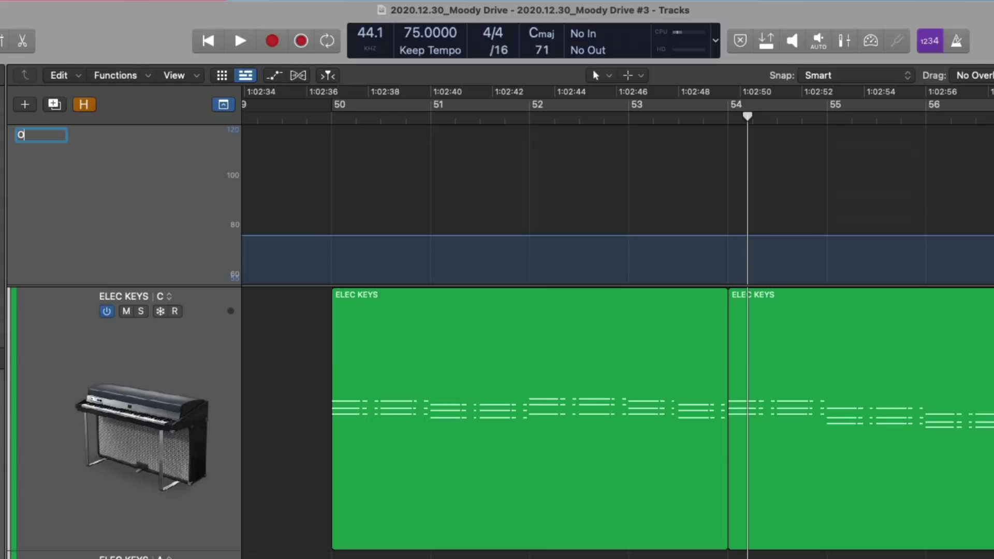
type("G Set")
key("Return")
Switch the tempo track to the 2nd Set tempo
left_click(54, 133)
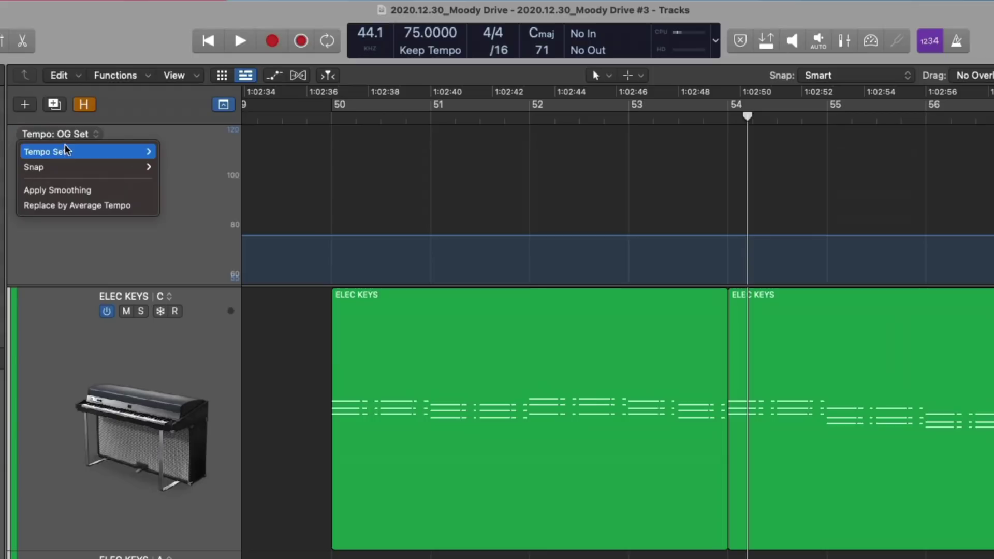
mouse_move(147, 151)
left_click(174, 166)
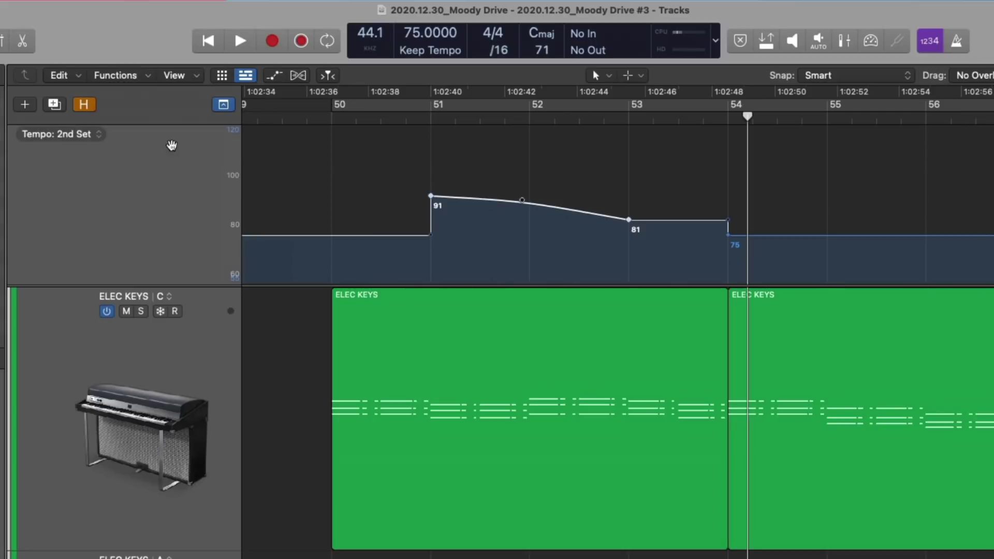
Create a new tempo set named '3rd', then delete it
left_click(98, 136)
mouse_move(166, 152)
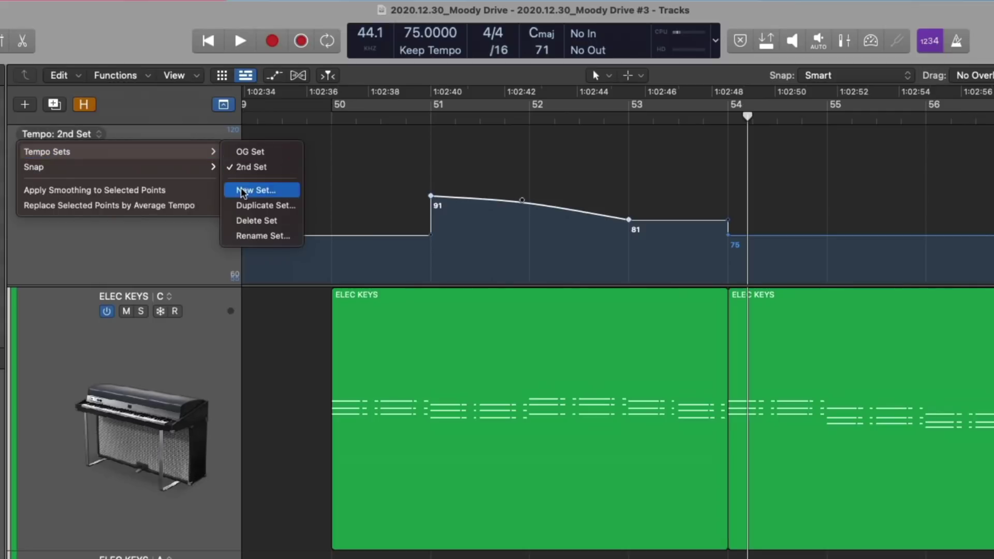
left_click(243, 206)
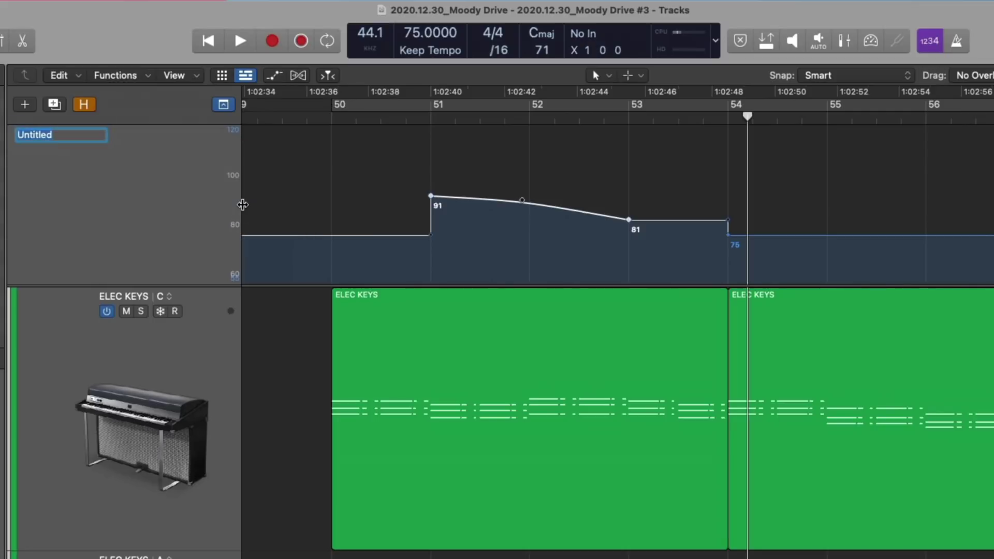
type("#")
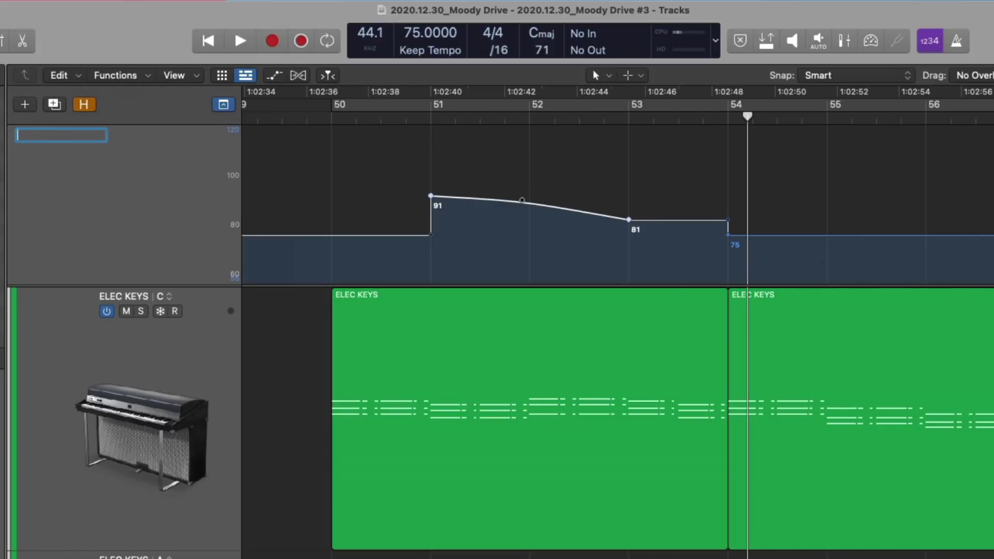
type("rd")
key("Return")
left_click(54, 136)
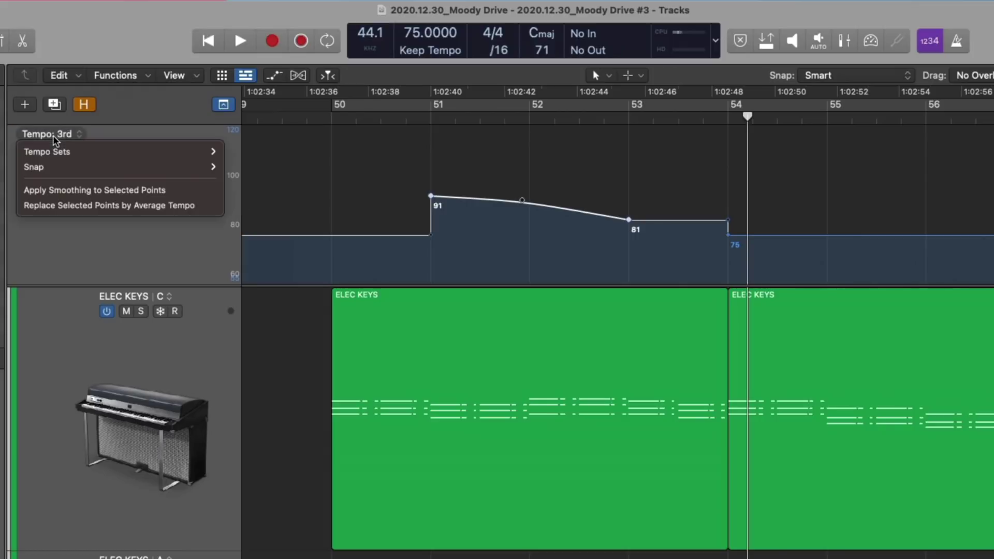
mouse_move(64, 153)
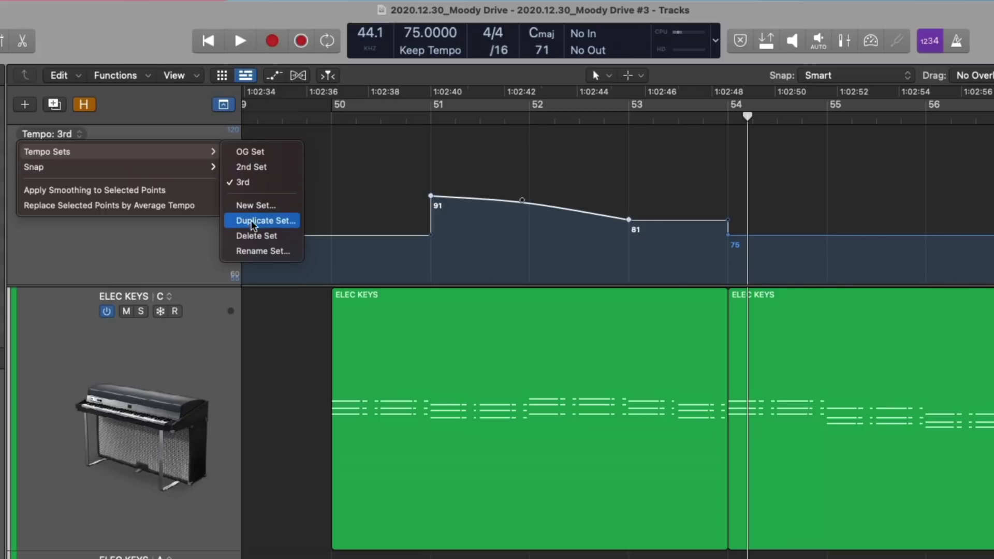
left_click(252, 239)
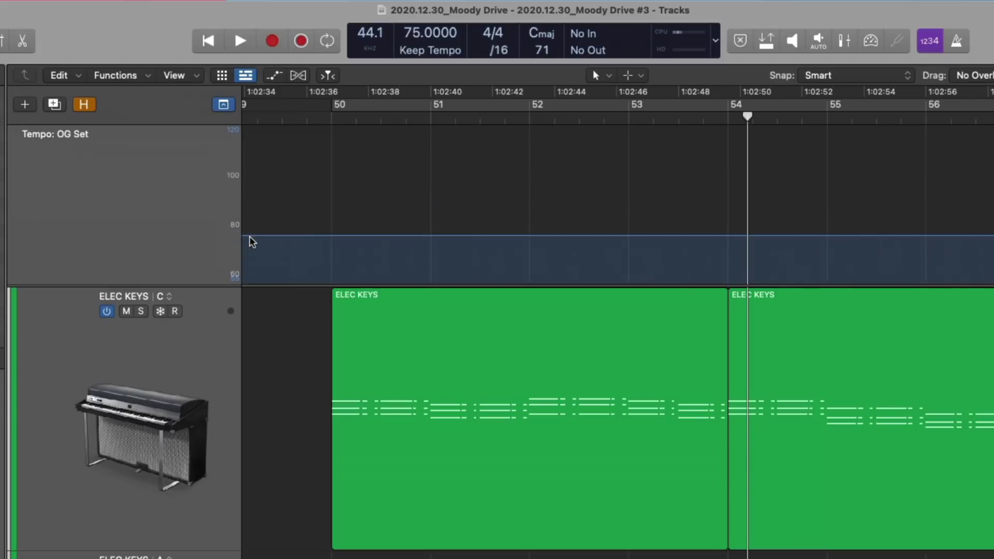
Switch to 2nd Set, zoom to bars 52–55, and move its return to 75 BPM to 54 1 3
left_click(95, 133)
mouse_move(124, 152)
left_click(172, 166)
key("super+Left")
key("super+Left")
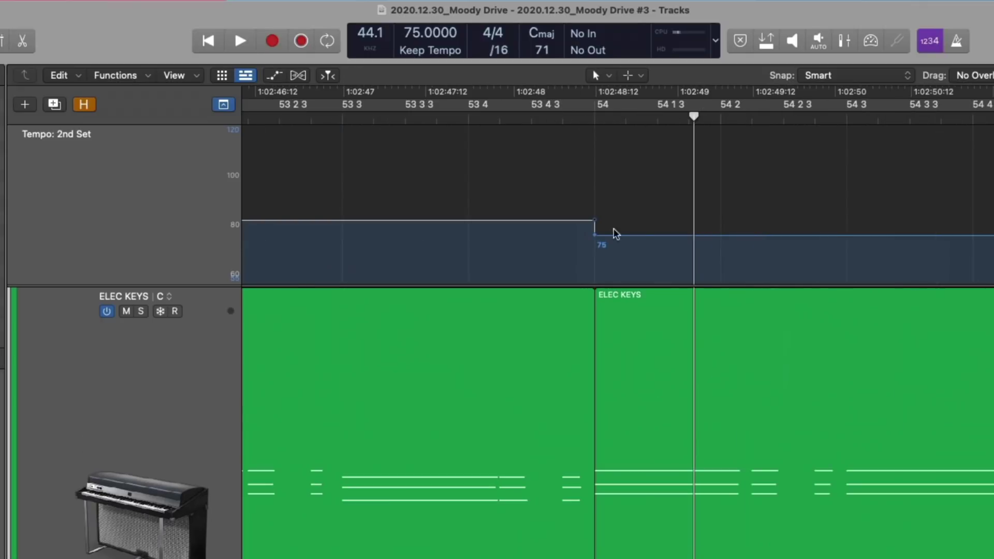
left_click_drag(687, 328, 786, 389)
left_click_drag(601, 234, 664, 237)
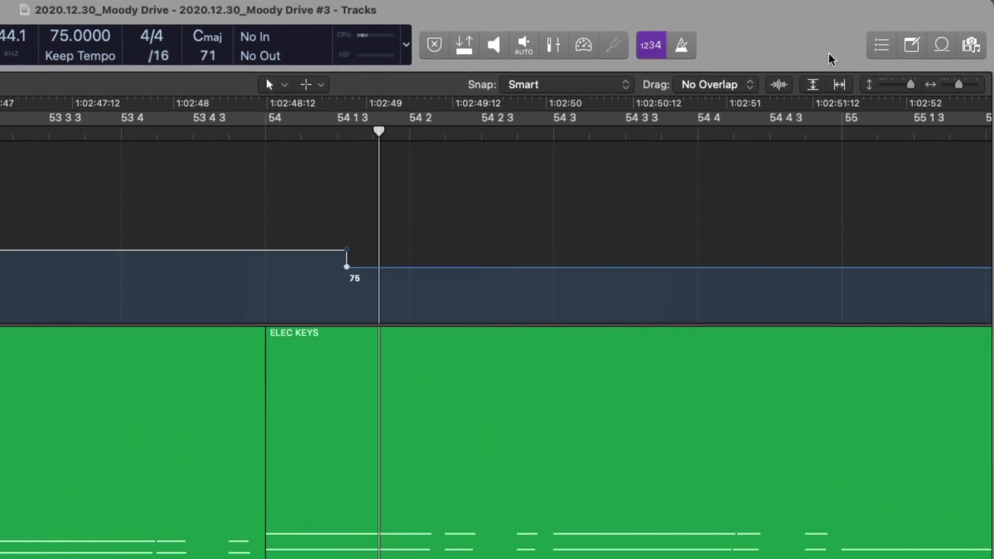
Show the Tempo List and place the playhead just after bar 55
left_click(882, 46)
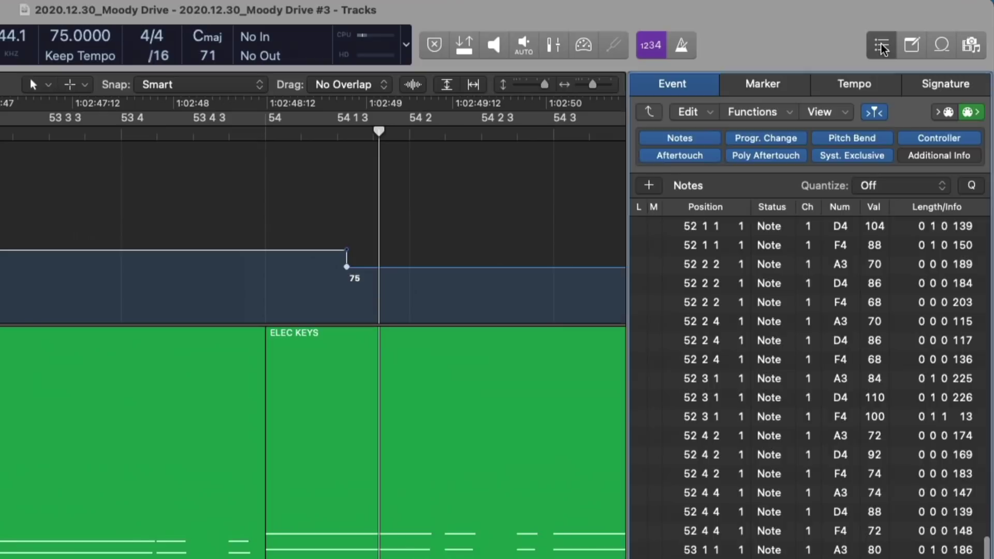
left_click(839, 87)
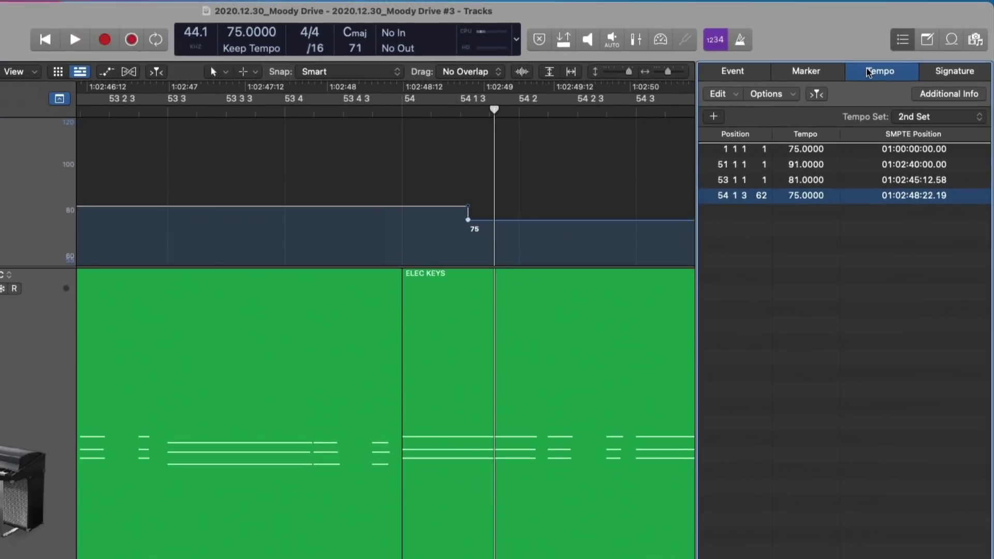
scroll(547, 334, "down", 5)
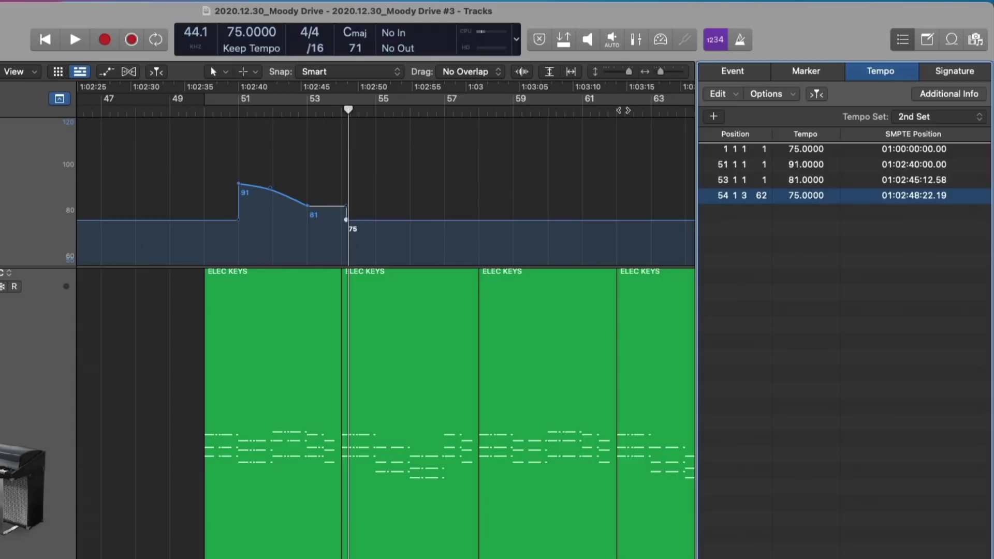
mouse_move(348, 108)
left_mouse_down()
mouse_move(221, 110)
mouse_move(366, 107)
left_mouse_up()
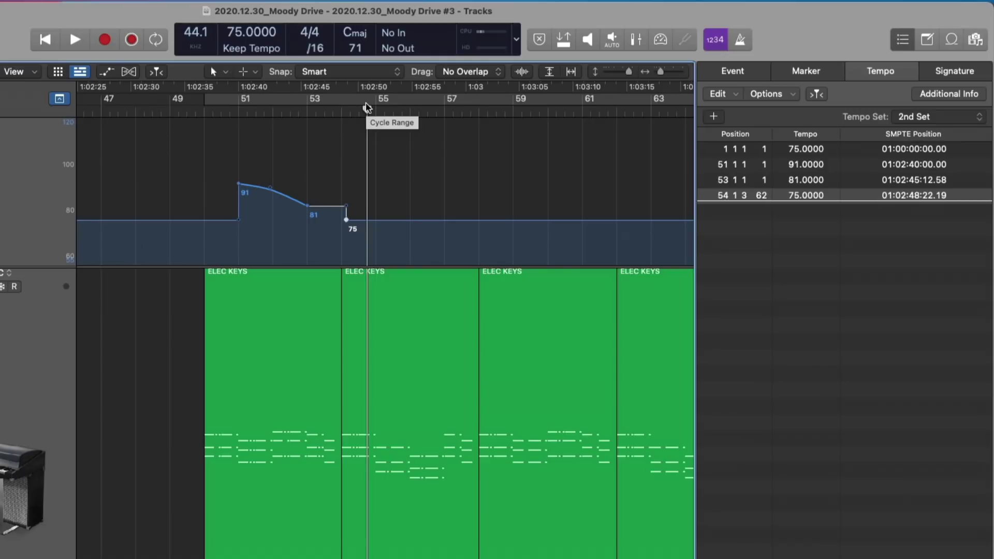
left_click_drag(366, 107, 393, 108)
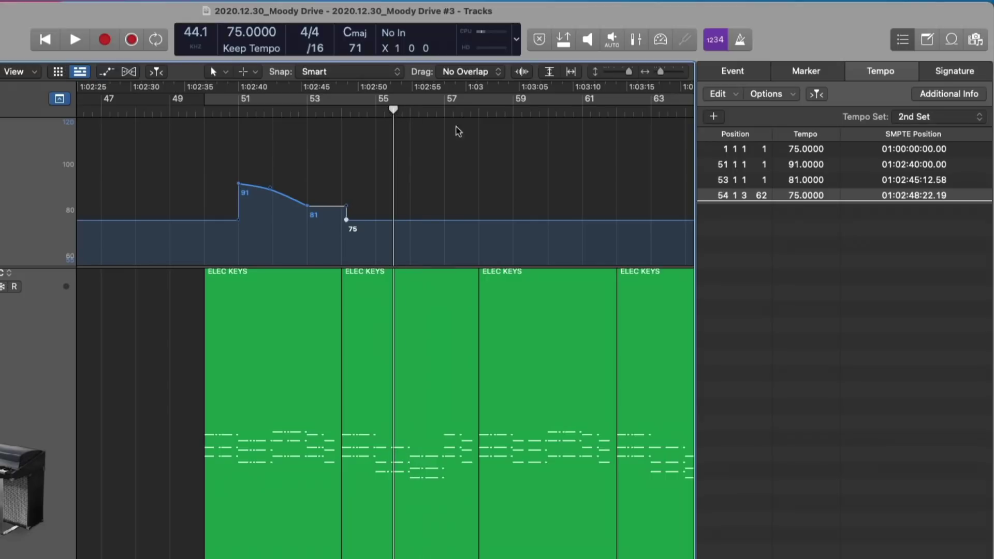
Add a 101 BPM tempo event and nudge it to position 55 2 4 1
left_click(714, 117)
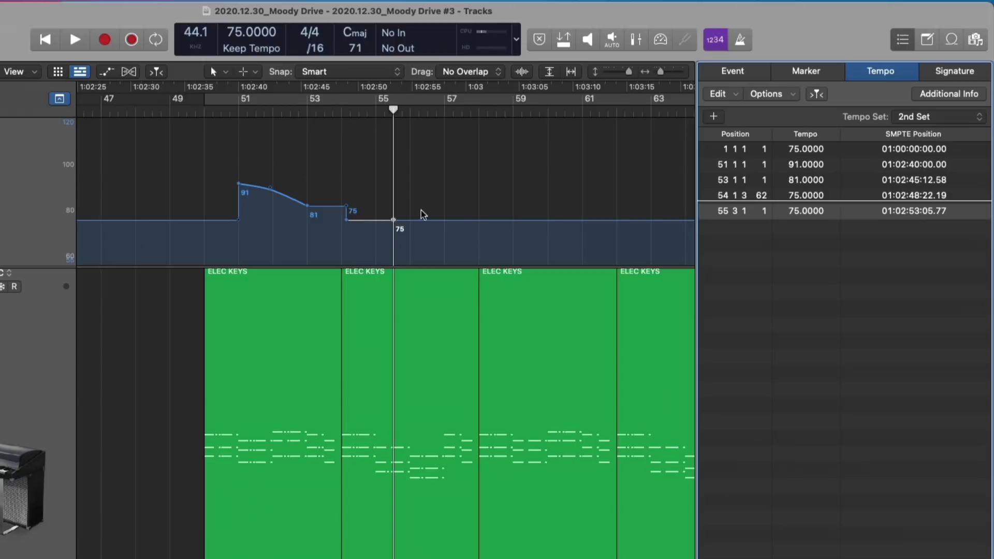
left_click_drag(795, 213, 794, 202)
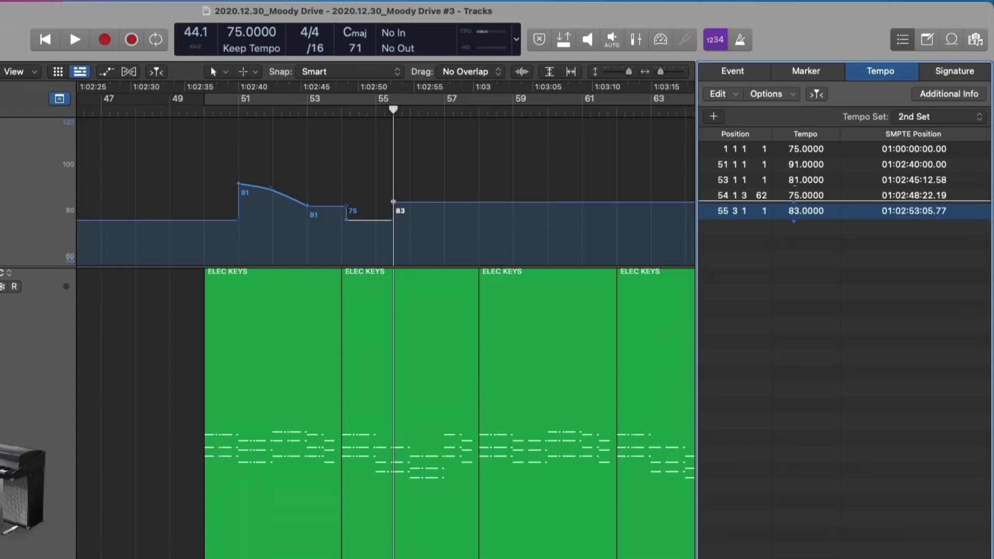
double_click(791, 210)
type("101")
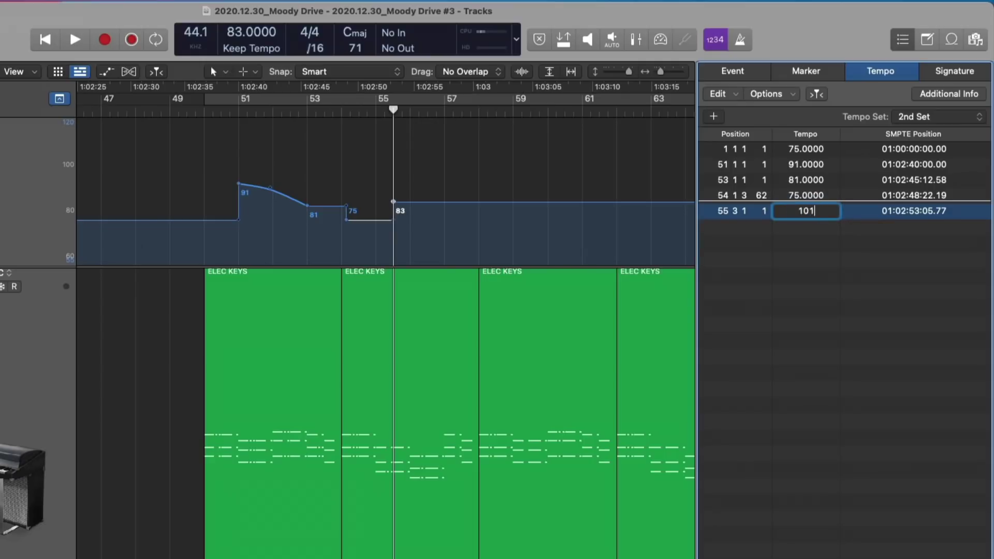
key("Return")
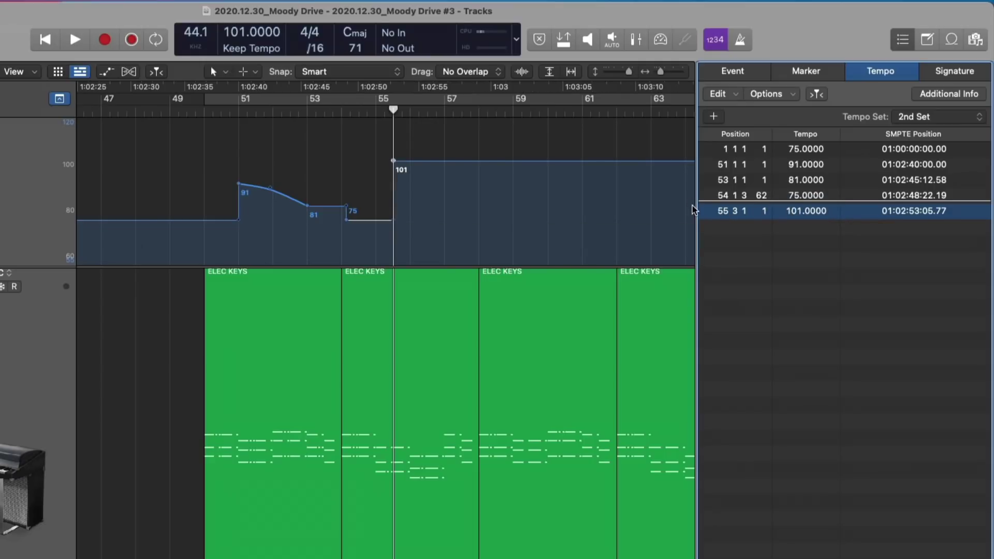
mouse_move(734, 210)
left_mouse_down()
mouse_move(735, 233)
mouse_move(735, 210)
mouse_move(734, 223)
mouse_move(734, 211)
mouse_move(743, 216)
left_mouse_up()
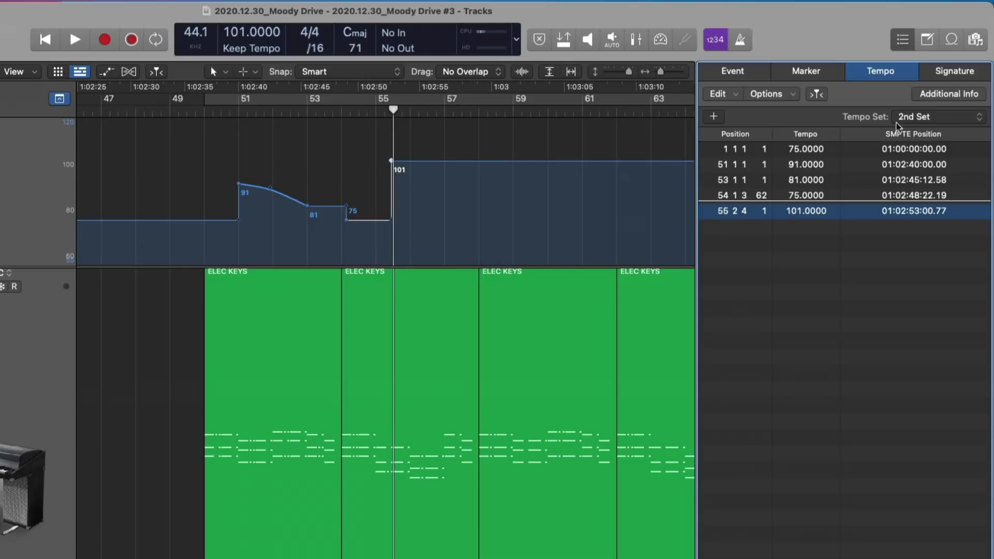
Bend the 75-to-101 BPM step into an upward curve and hide the Tempo List with D
left_click(924, 118)
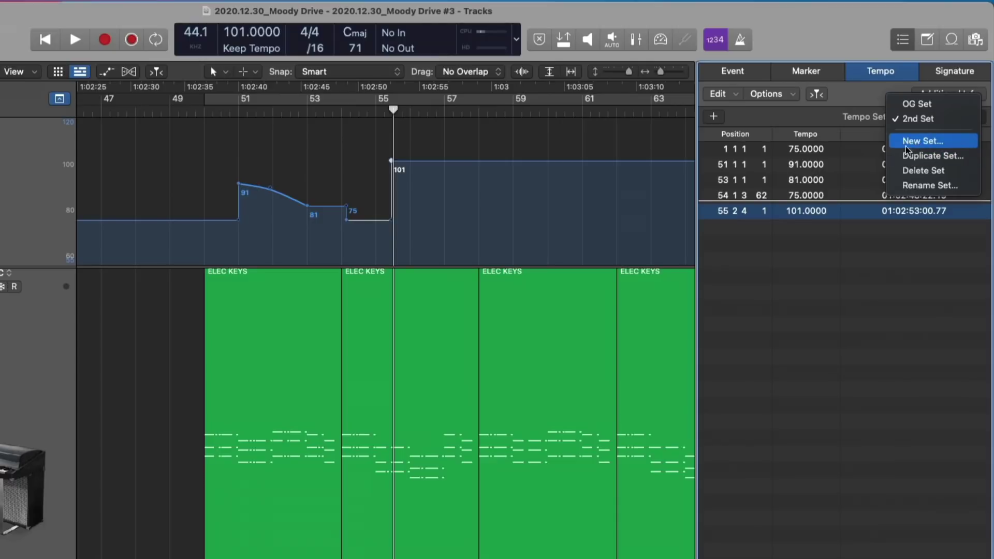
left_click(653, 331)
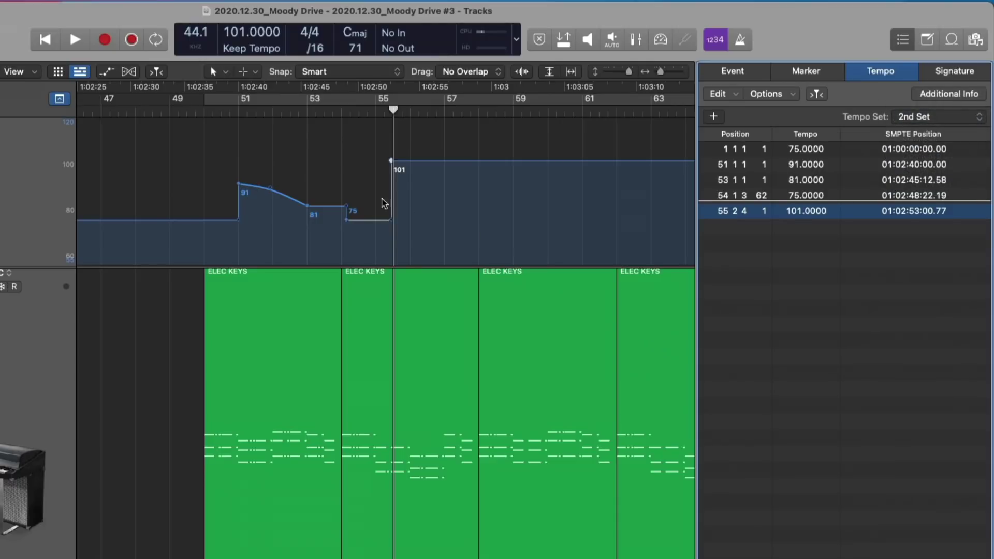
left_click_drag(392, 221, 380, 212)
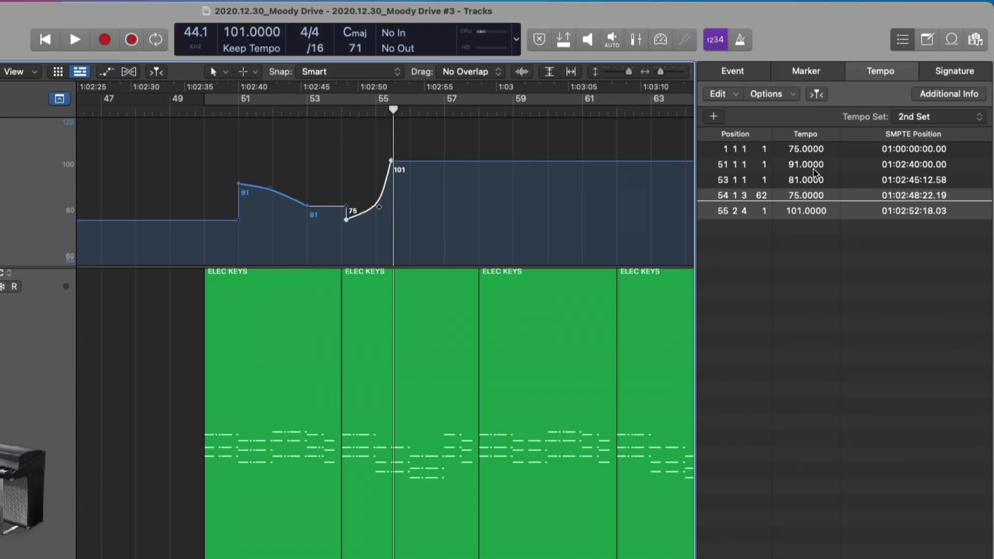
key("d")
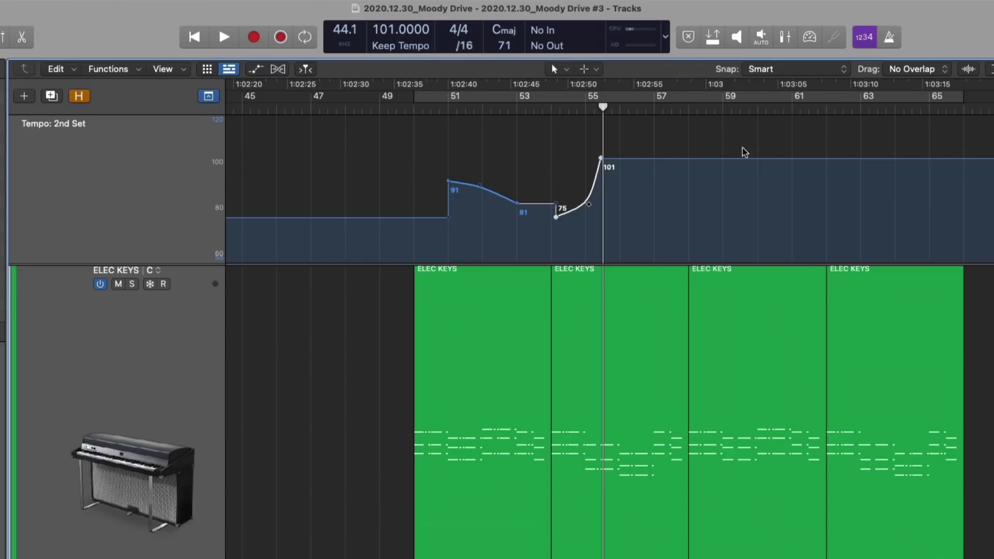
Open Edit > Tempo > Tempo Operations, move the dialog aside, and show the Operation list
left_click(76, 65)
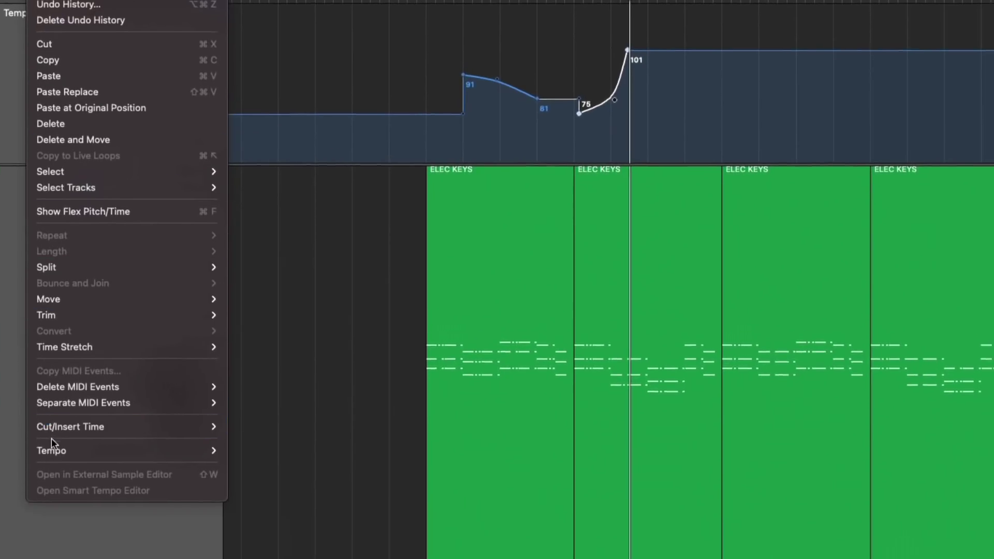
mouse_move(58, 451)
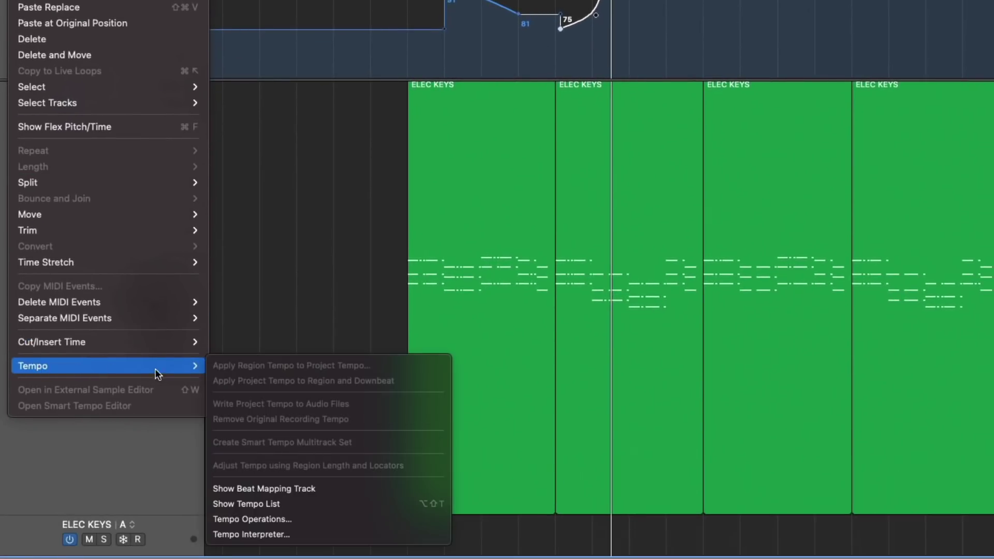
left_click(230, 518)
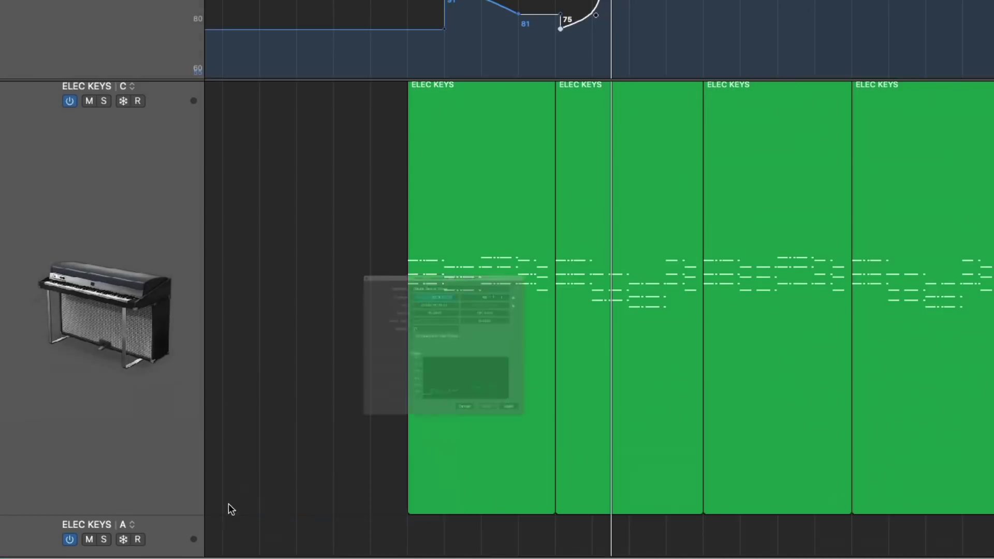
left_click_drag(361, 166, 389, 153)
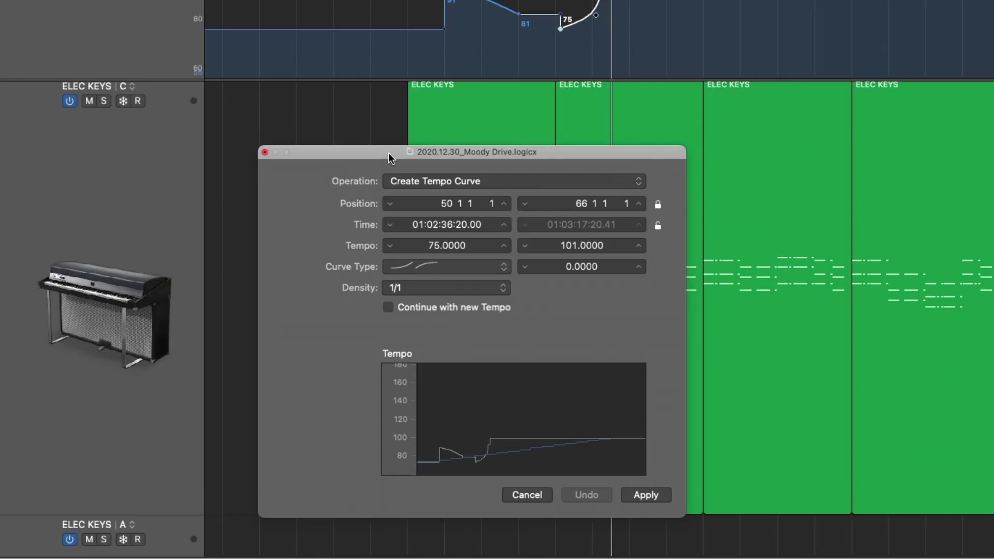
left_click(421, 181)
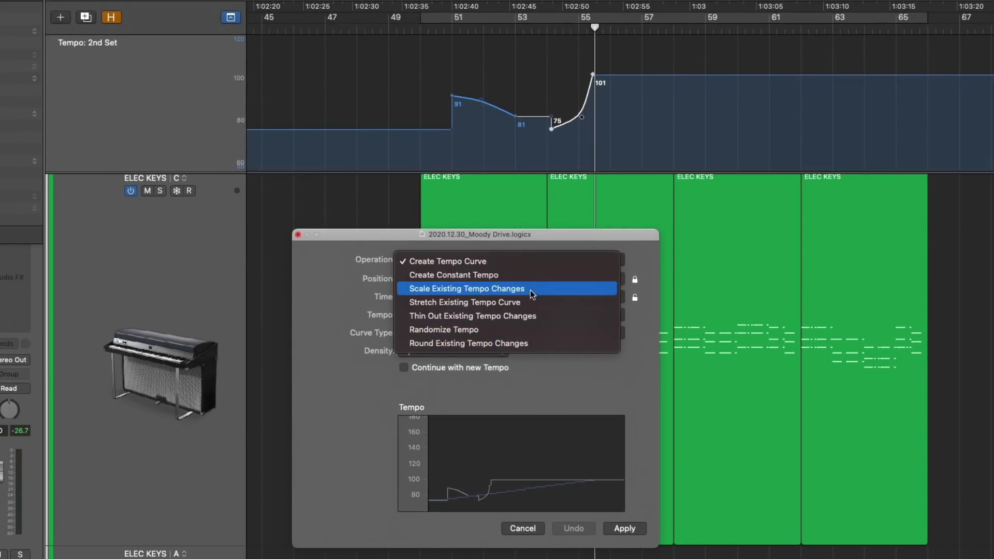
Switch the operation to Create Constant Tempo with a cycle range over bars 50–66
left_click(530, 276)
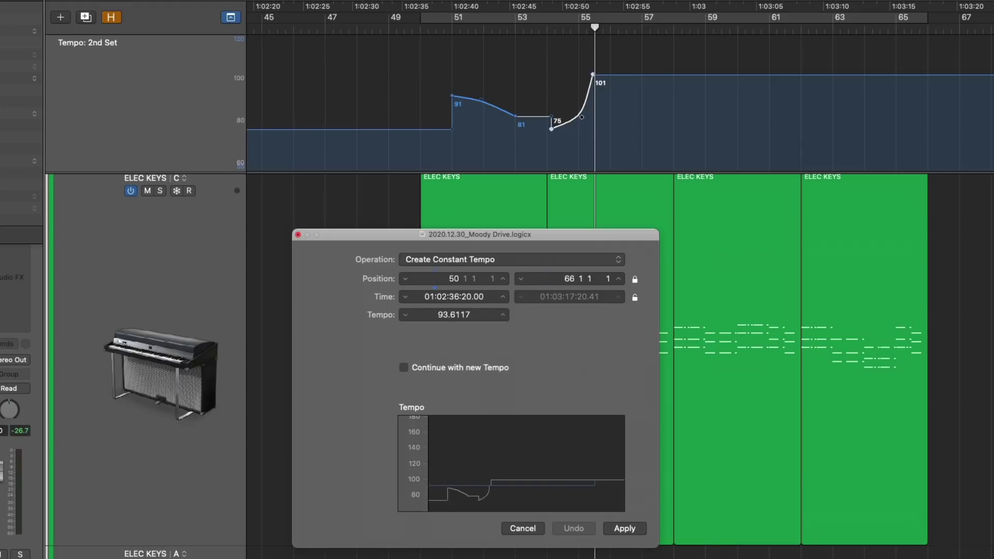
left_click_drag(454, 278, 454, 276)
left_click_drag(554, 279, 555, 278)
left_click(492, 19)
mouse_move(425, 17)
left_mouse_down()
mouse_move(371, 18)
mouse_move(420, 15)
left_mouse_up()
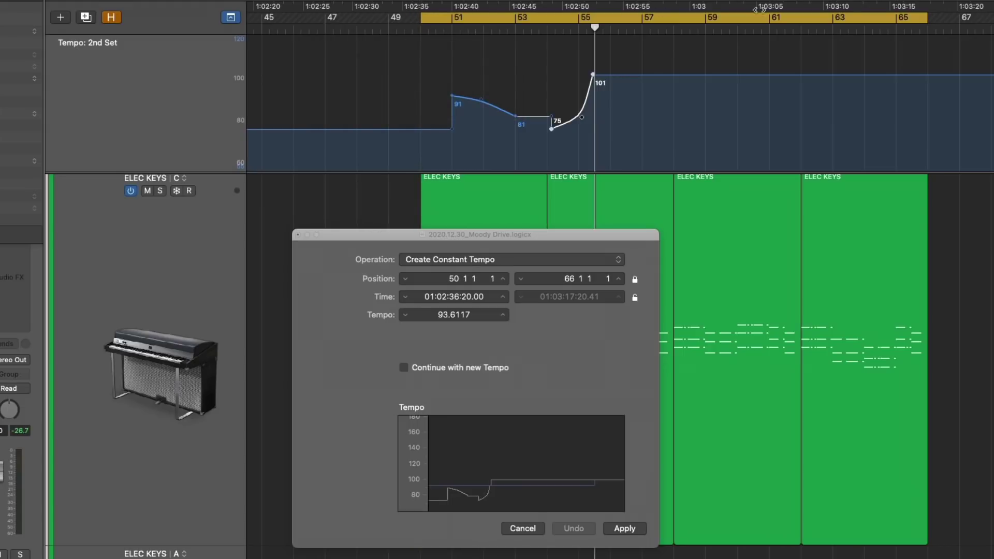
mouse_move(927, 19)
left_mouse_down()
mouse_move(935, 20)
mouse_move(926, 20)
left_mouse_up()
Set the constant tempo to 75 BPM, apply it to bars 50–66, then undo it
double_click(448, 314)
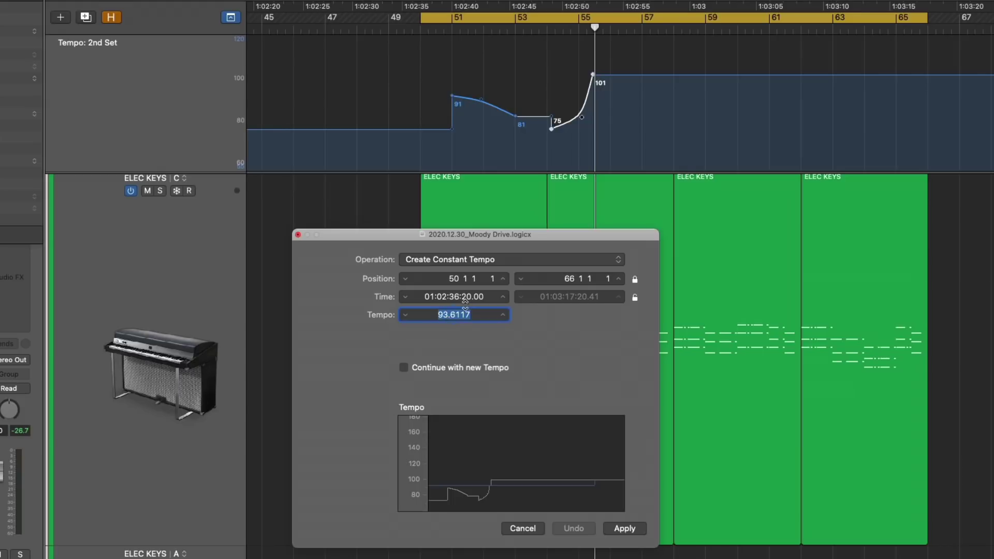
left_click(731, 94)
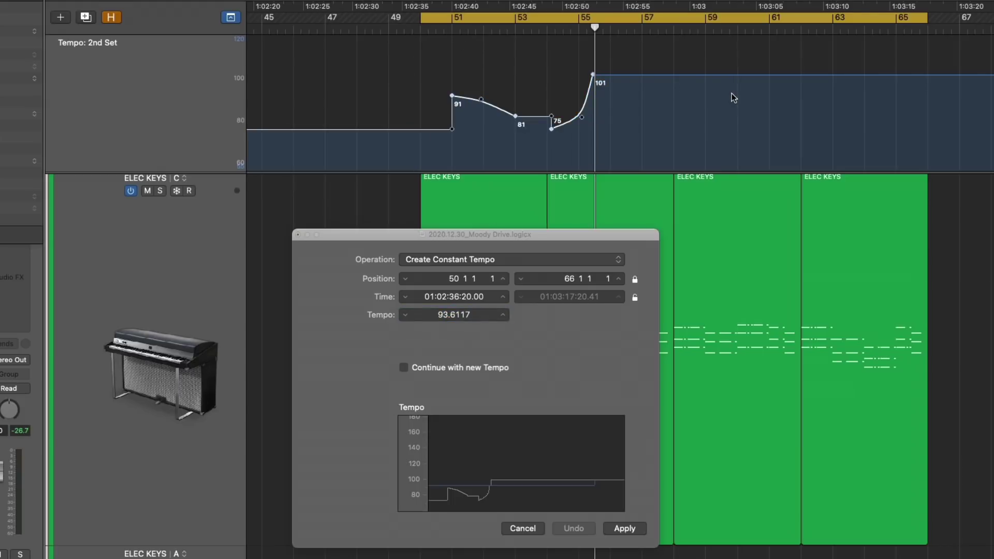
key("Delete")
key("super+z")
double_click(460, 313)
type("75")
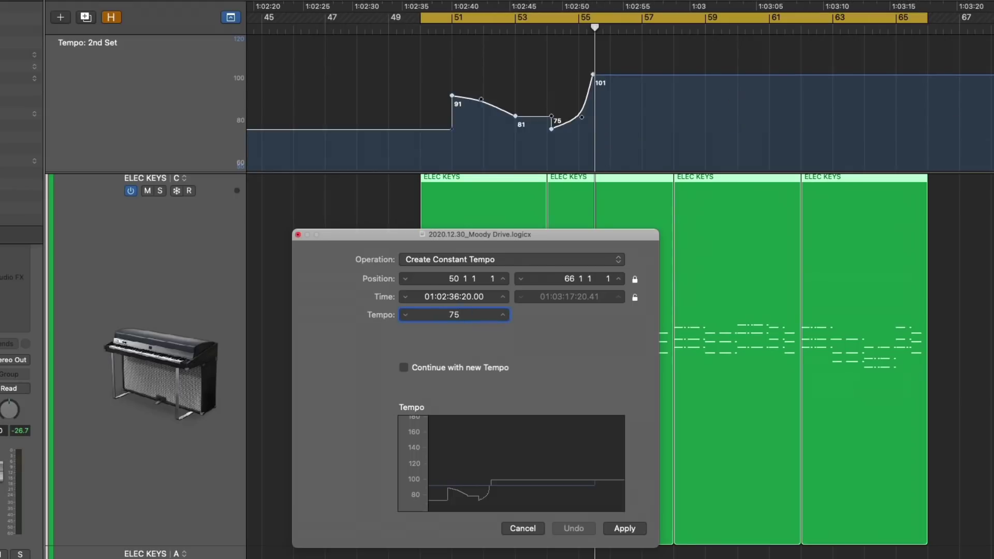
key("Return")
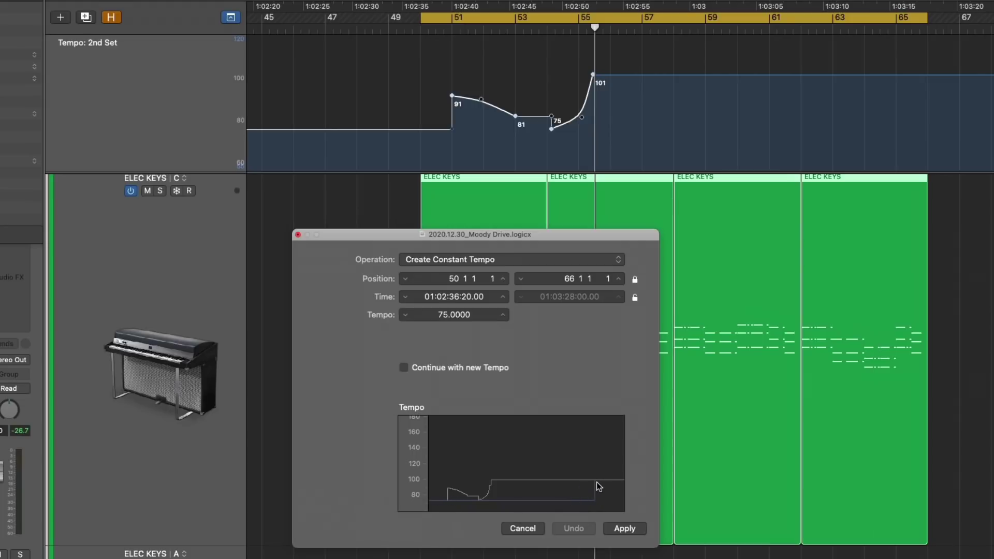
left_click(622, 527)
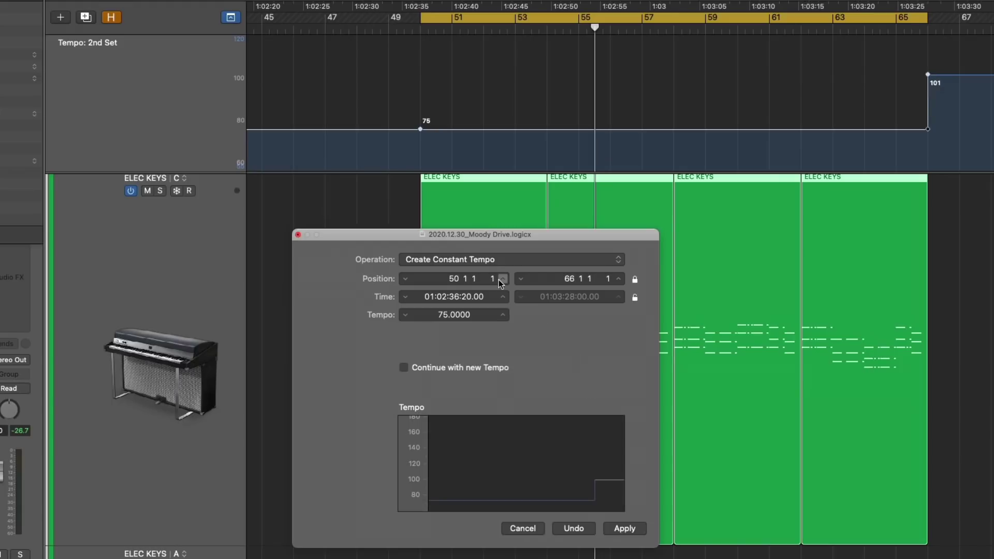
key("super+z")
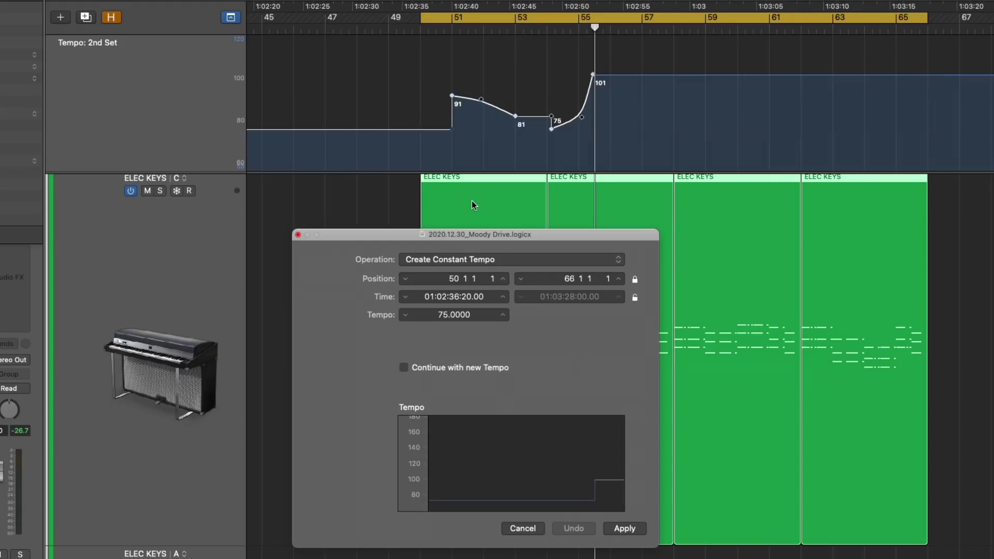
Apply Scale Existing Tempo Changes at 30% to bars 50–66
left_click(436, 258)
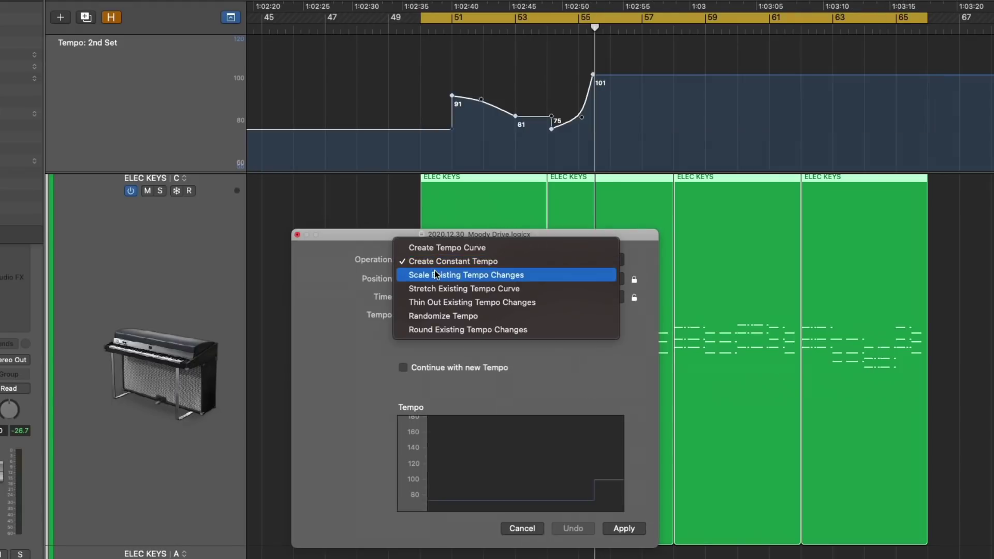
left_click(435, 272)
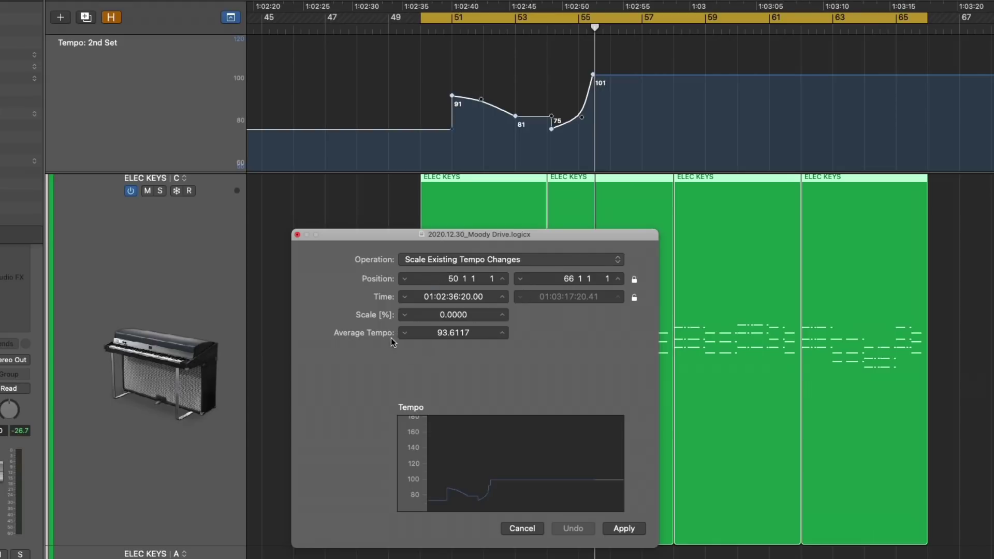
double_click(442, 314)
type("30")
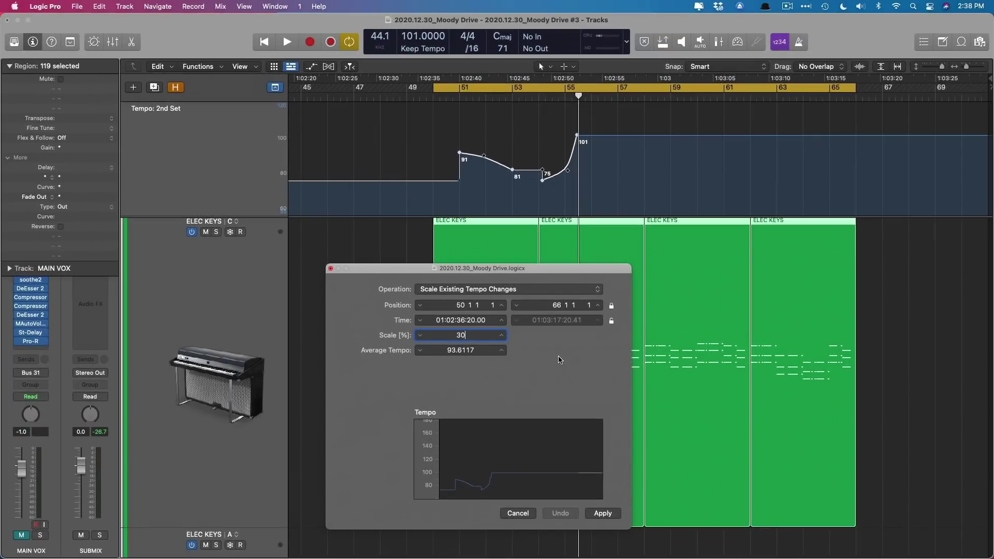
key("Return")
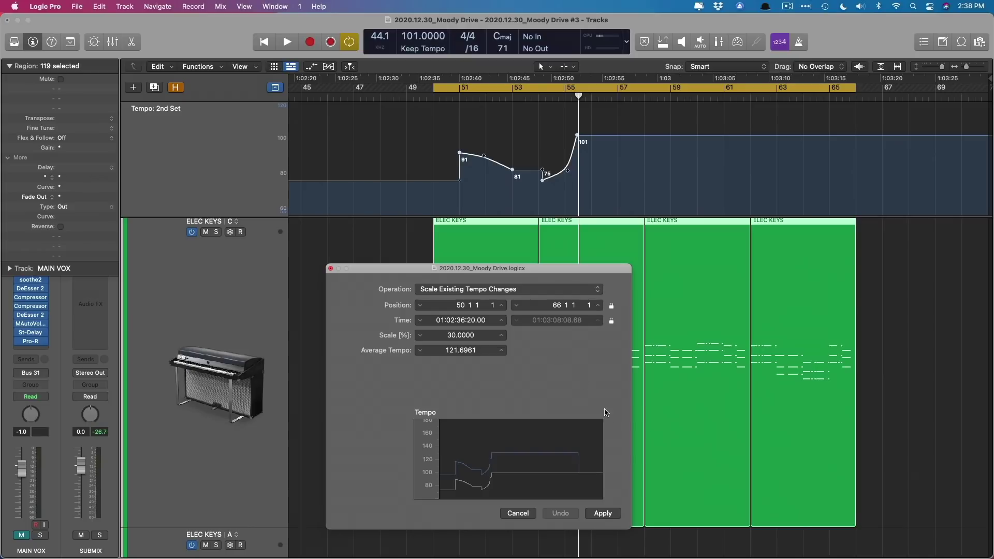
left_click(605, 515)
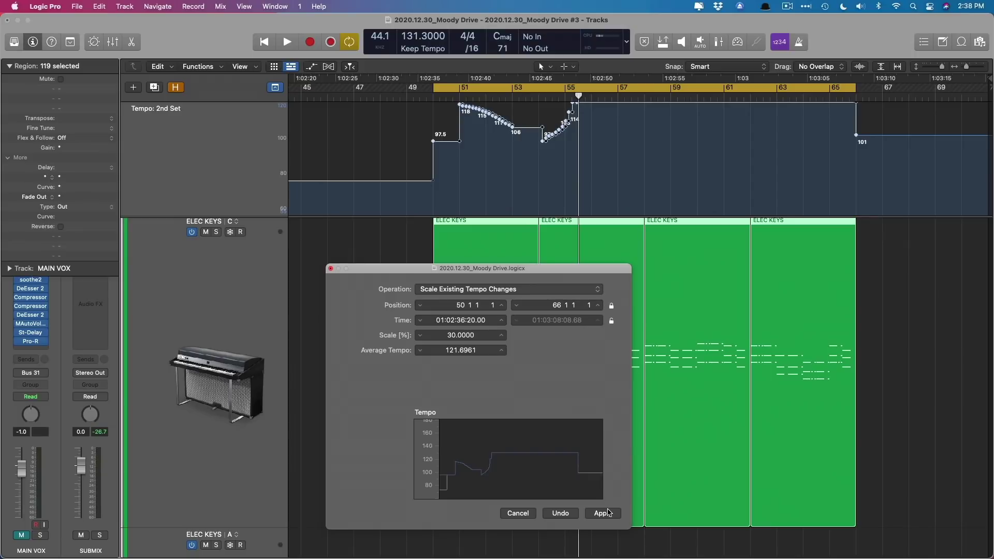
Play back the scaled tempo curve, deselect all regions, and stop
key("space")
left_click(434, 256)
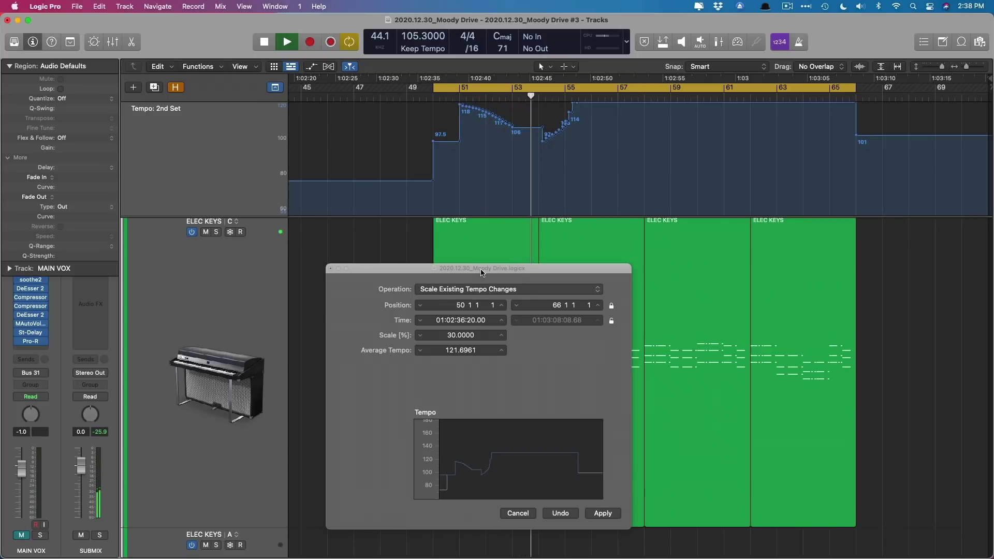
key("space")
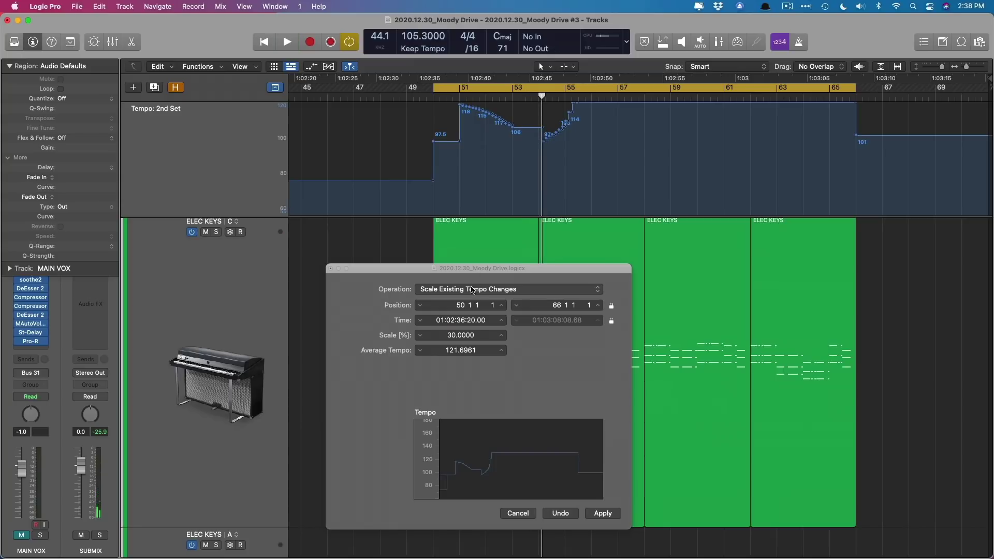
Apply a Create Tempo Curve from 75 BPM, keeping the curve type and 1/1 density
left_click(481, 288)
left_click(473, 270)
double_click(457, 334)
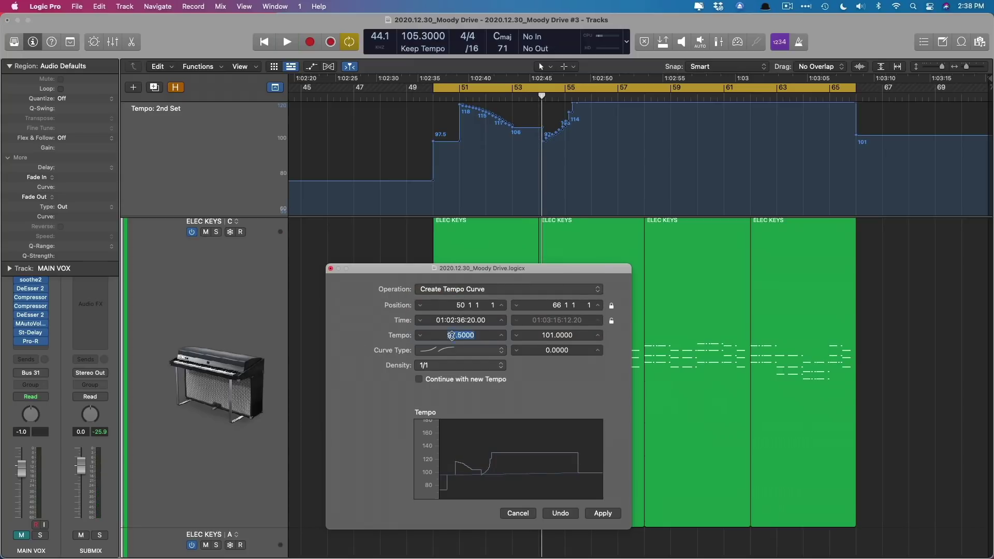
type("75")
key("Return")
left_click(426, 351)
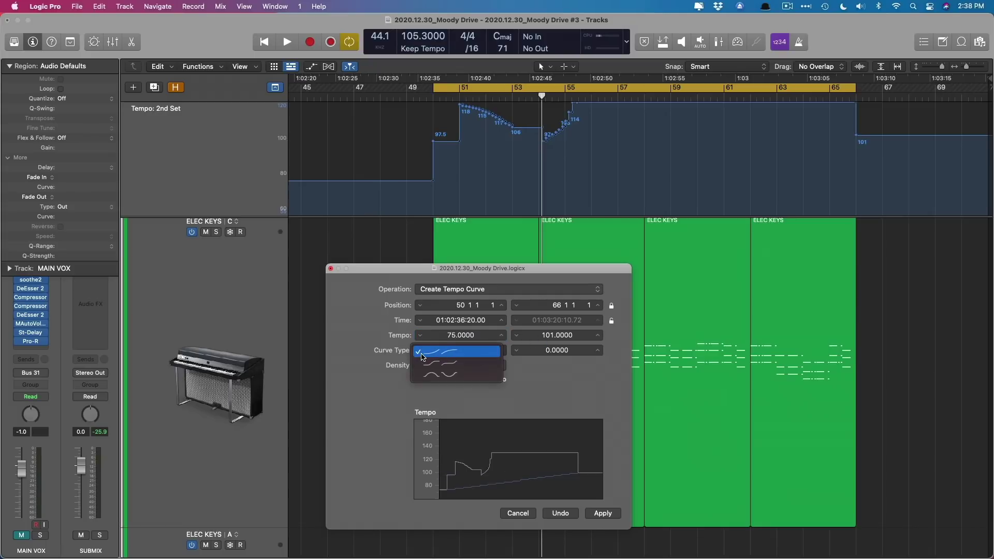
left_click(437, 356)
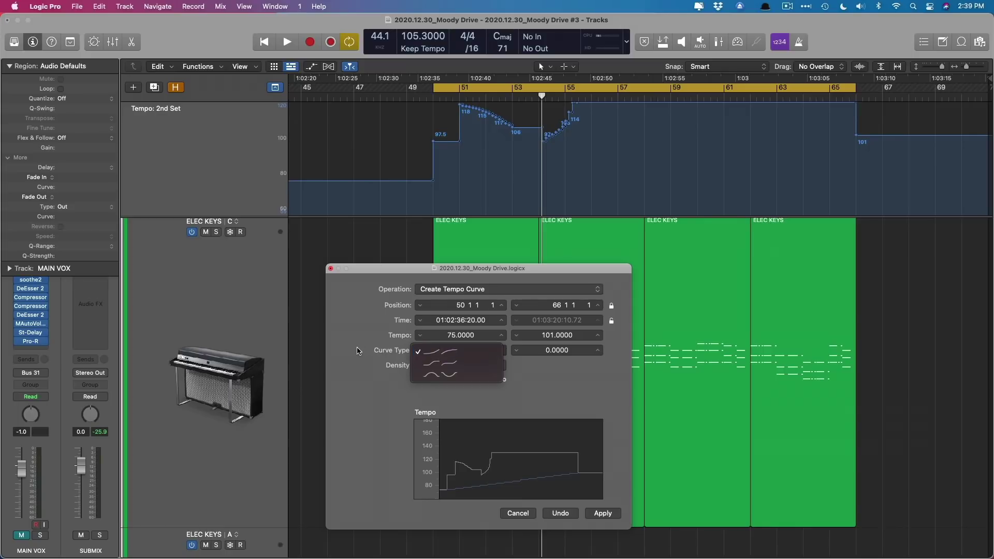
left_click(440, 370)
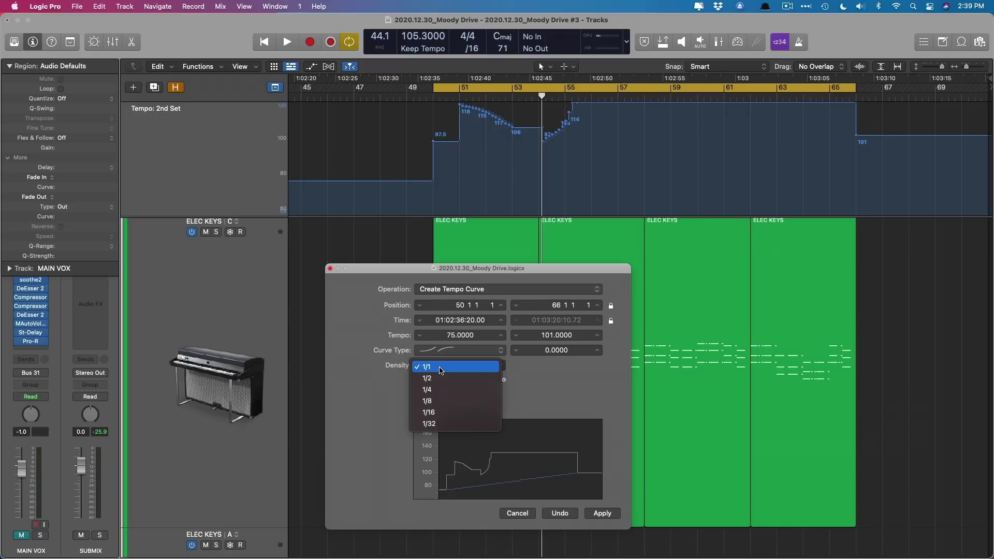
left_click(440, 371)
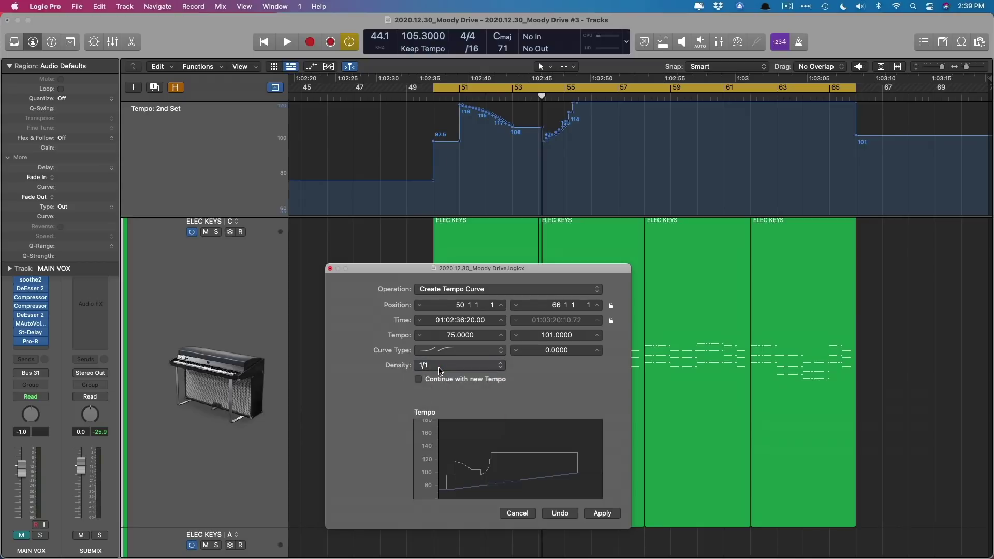
left_click(601, 513)
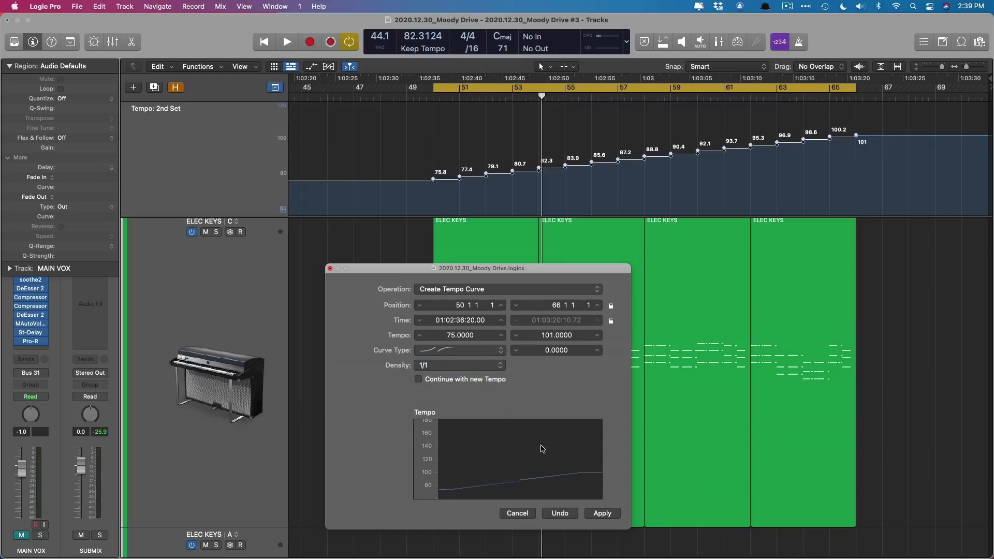
Reapply the tempo curve with density set to 1/32
left_click(454, 365)
left_click(455, 424)
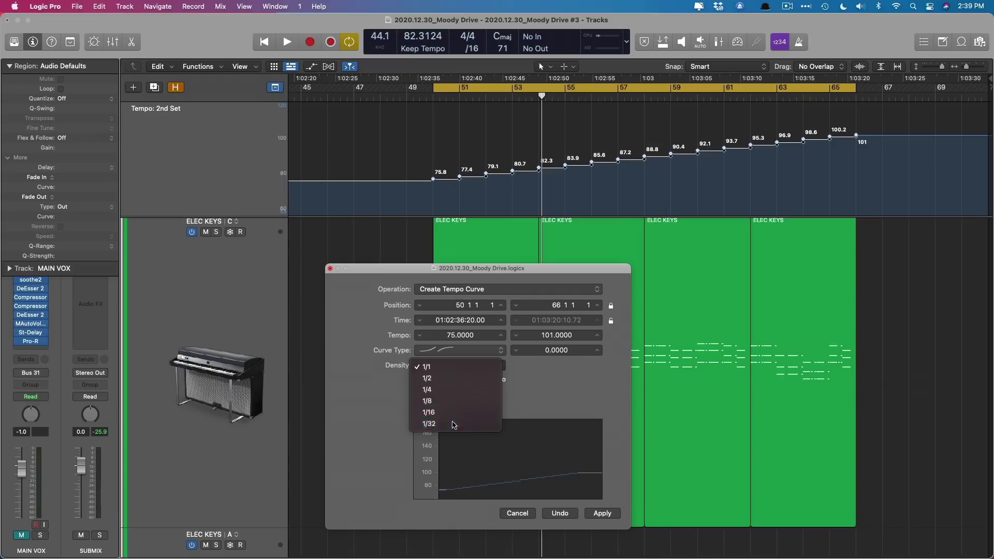
left_click(603, 513)
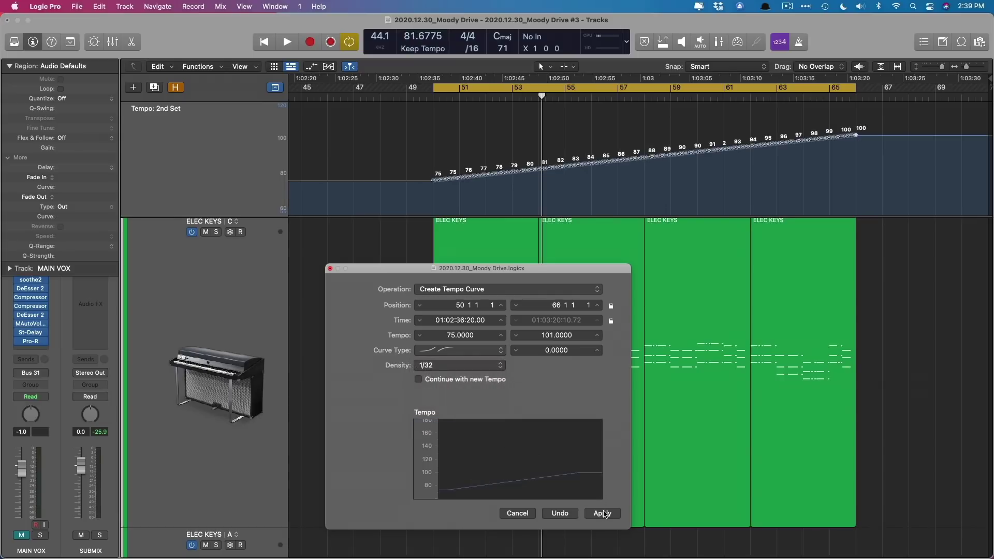
Play and stop the new ramp, close Tempo Operations, and zoom out to the whole song
key("space")
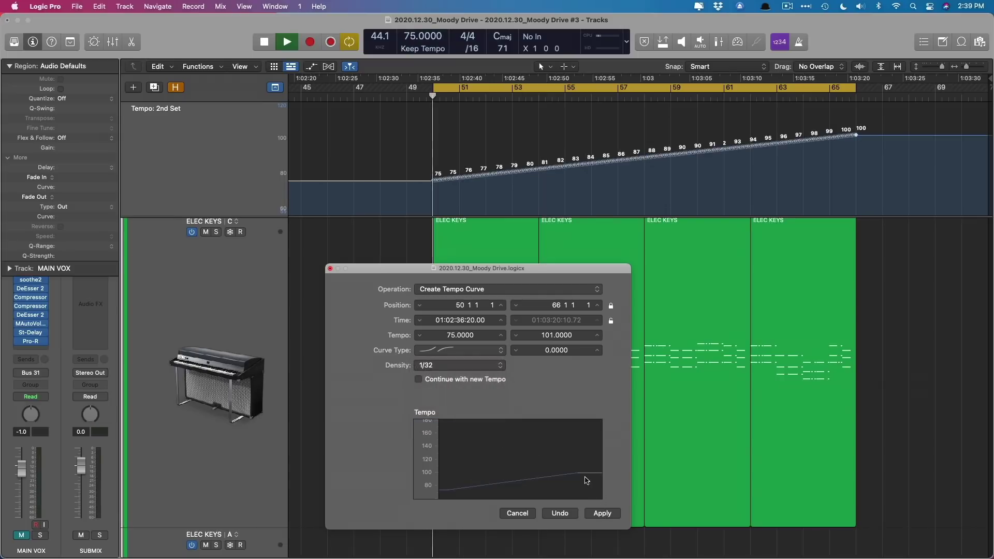
left_click_drag(357, 274, 382, 266)
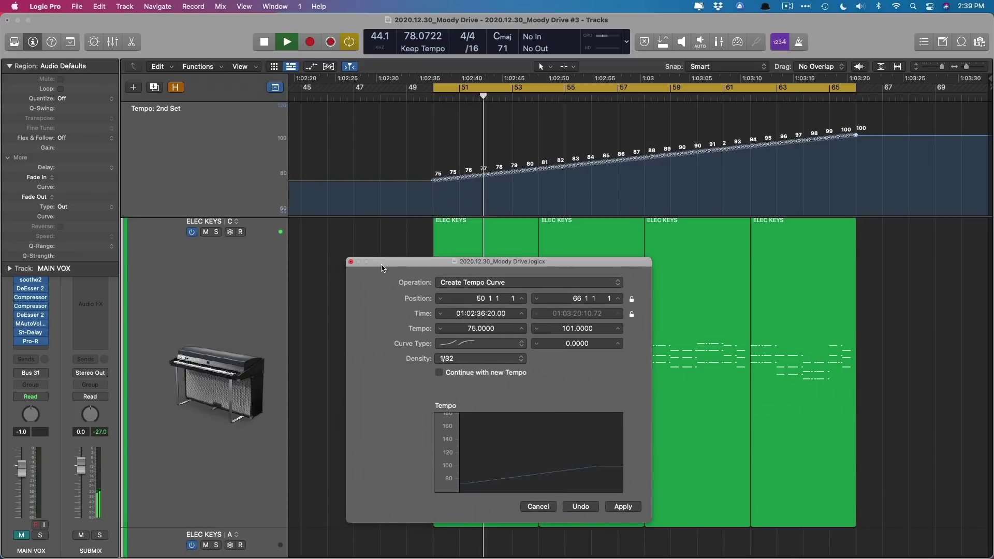
key("space")
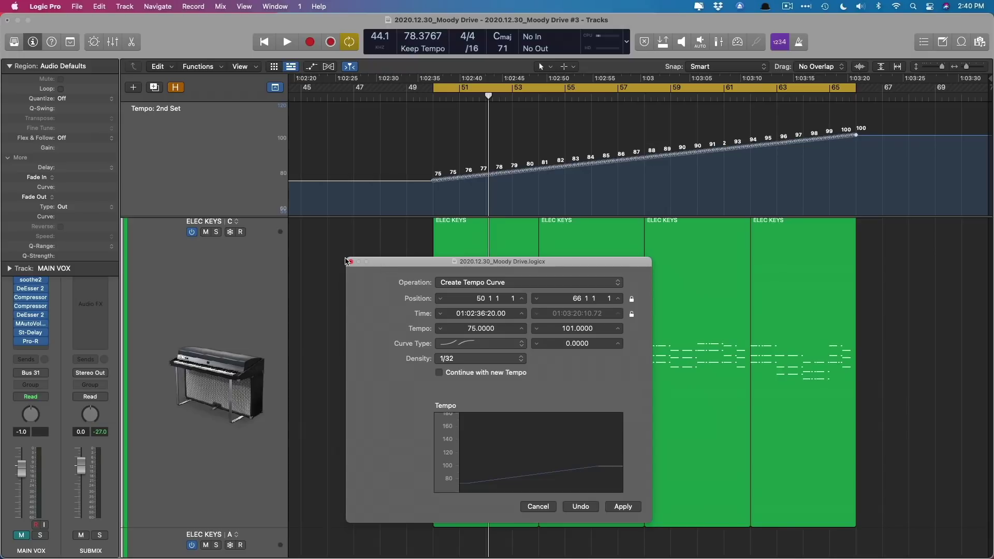
left_click(350, 262)
key("z")
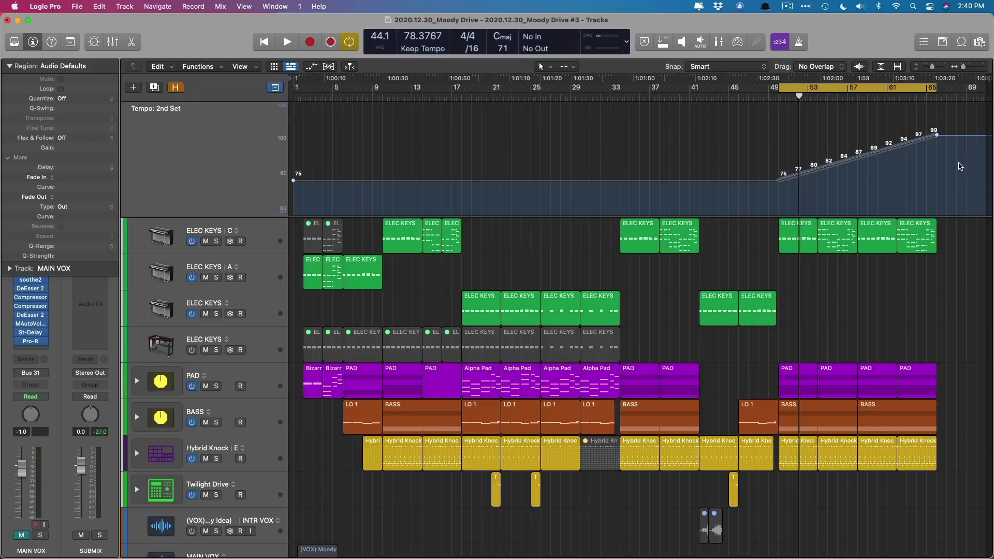
Undo the tempo ramp back to a flat 75 BPM and turn off Cycle
key("Delete")
key("c")
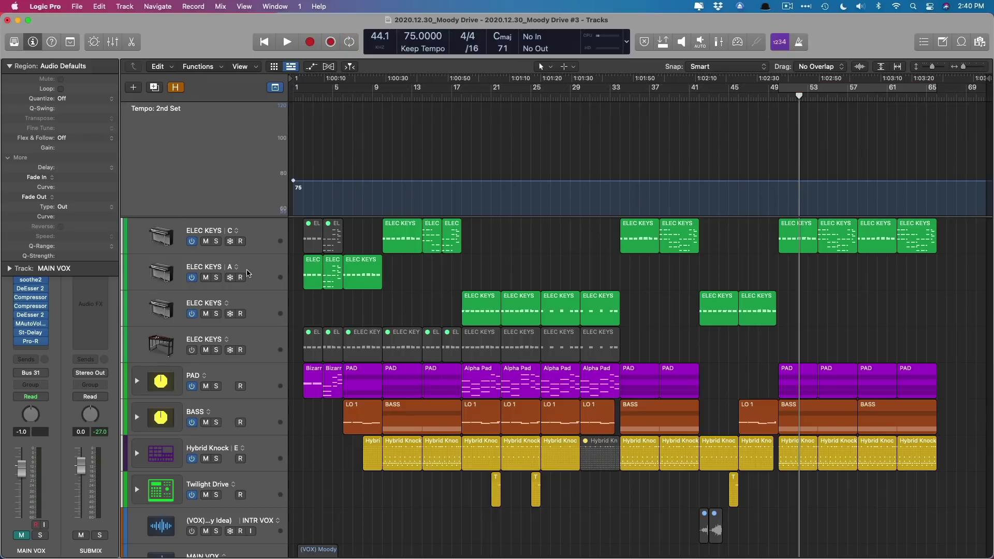
scroll(443, 334, "down", 8)
scroll(443, 335, "up", 5)
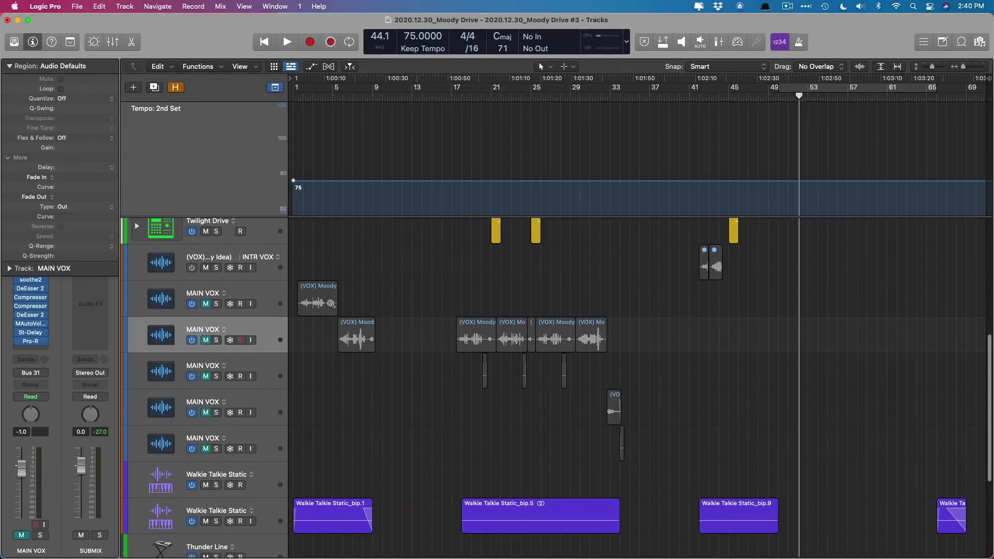
left_click_drag(331, 297, 530, 382)
Set a cycle range from about bar 5 to bar 9 and unmute the second MAIN VOX track
left_click(340, 87)
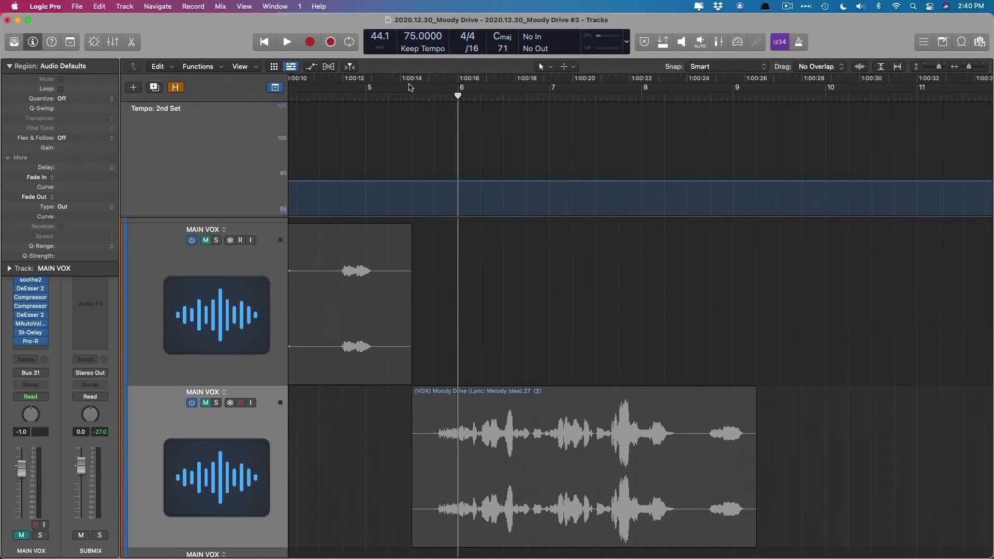
left_click_drag(412, 88, 756, 107)
scroll(501, 254, "up", 1)
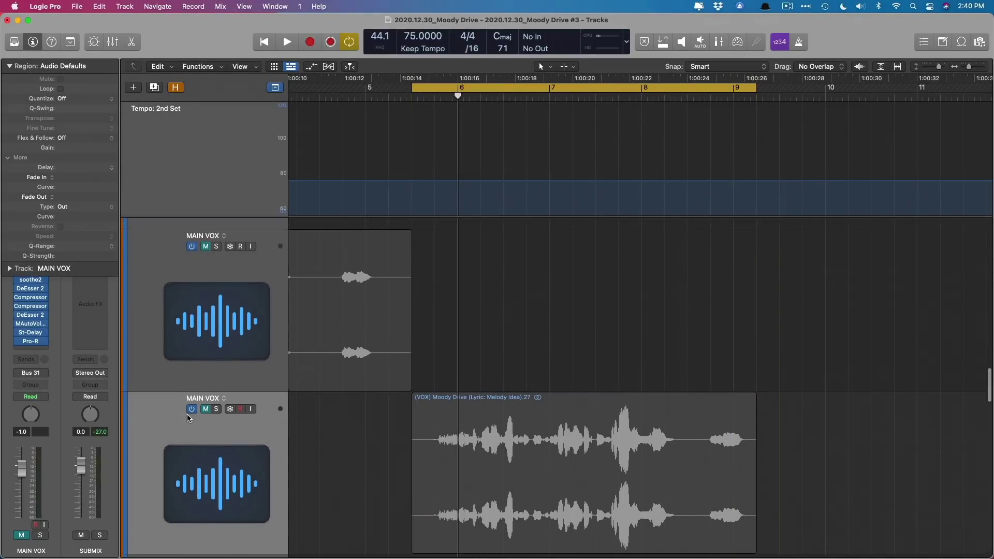
left_click(206, 409)
scroll(371, 372, "down", 4)
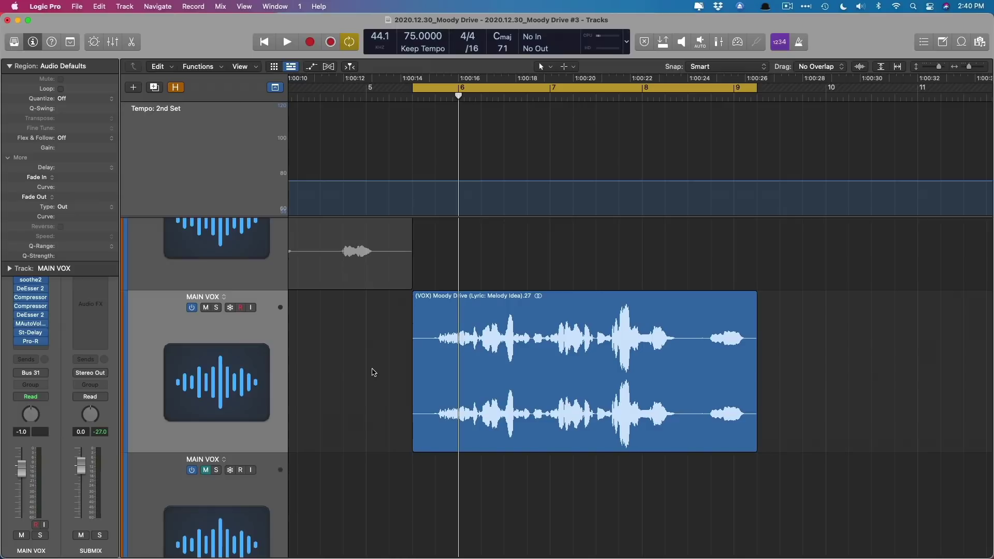
Play the Melody Idea.27 vocal at 75 BPM, turning Cycle off mid-playback, then stop
key("space")
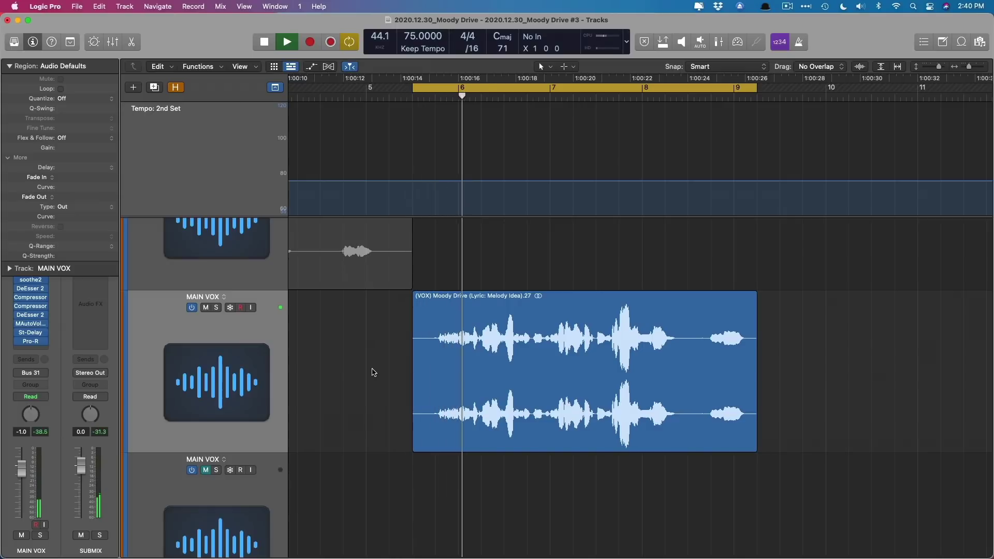
key("c")
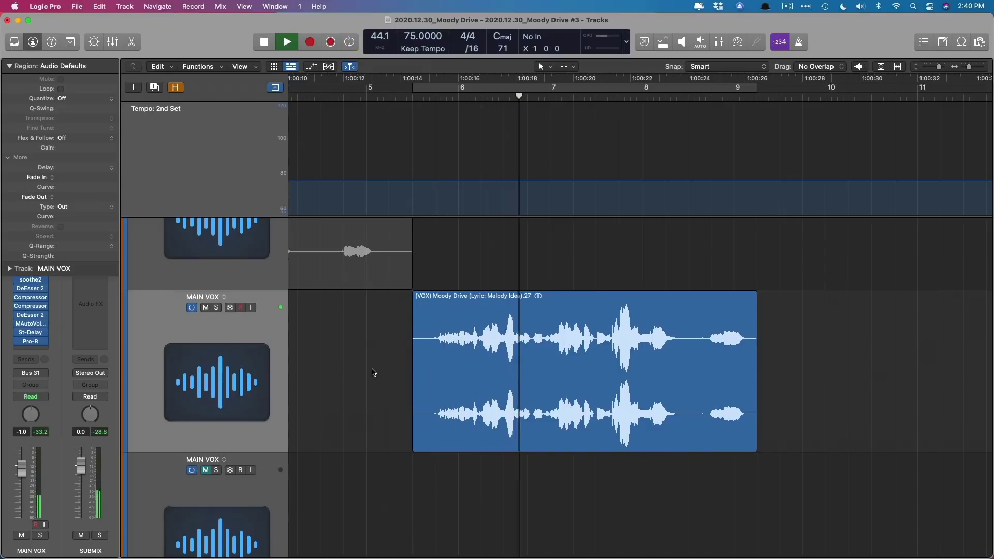
scroll(431, 381, "left", 1)
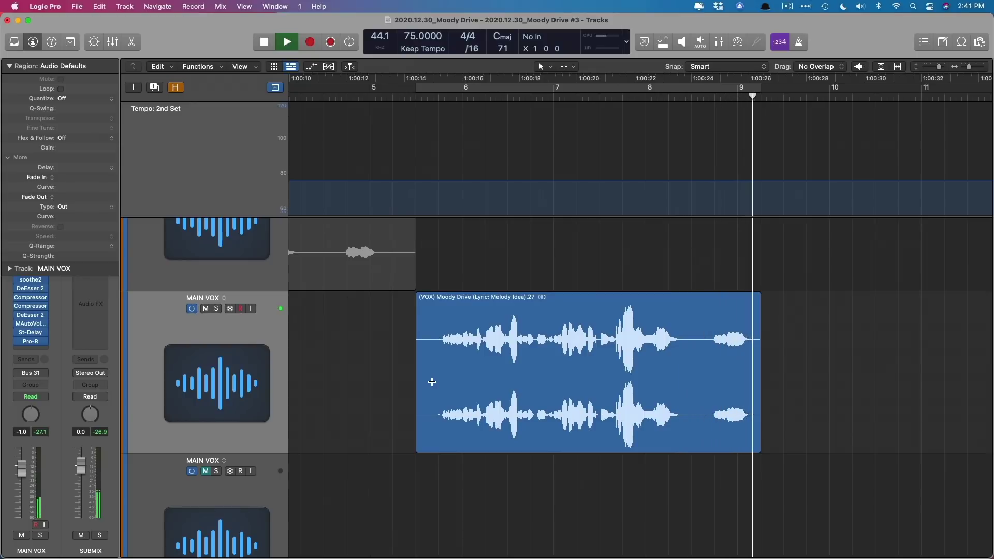
key("space")
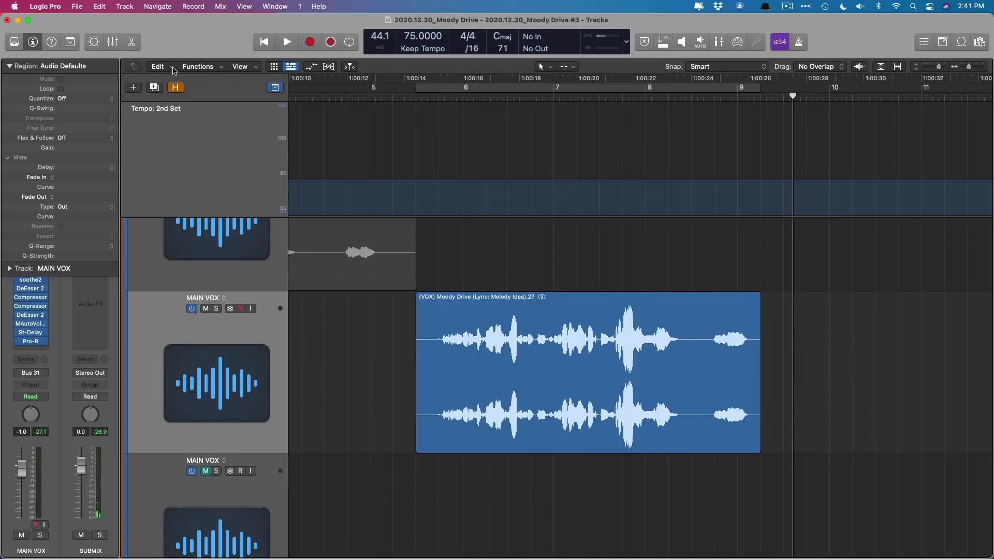
Open Tempo Operations and set the cycle range to bars 5–10
left_click(173, 68)
mouse_move(214, 421)
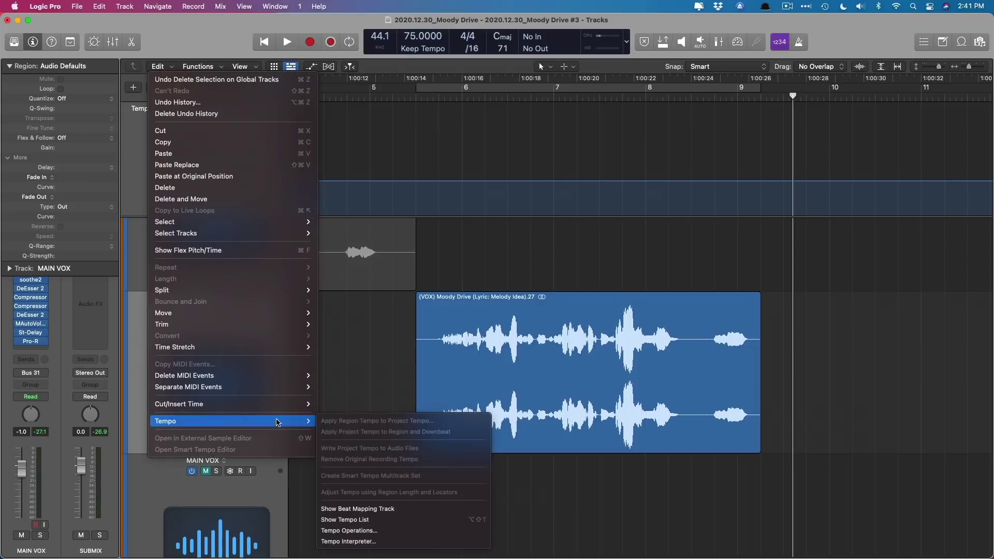
left_click(376, 532)
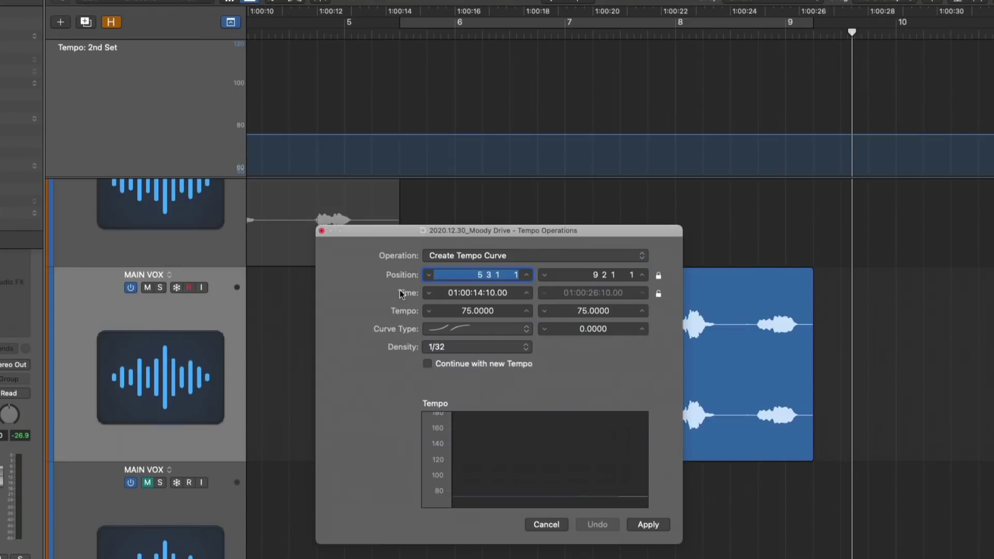
left_click_drag(430, 234, 444, 230)
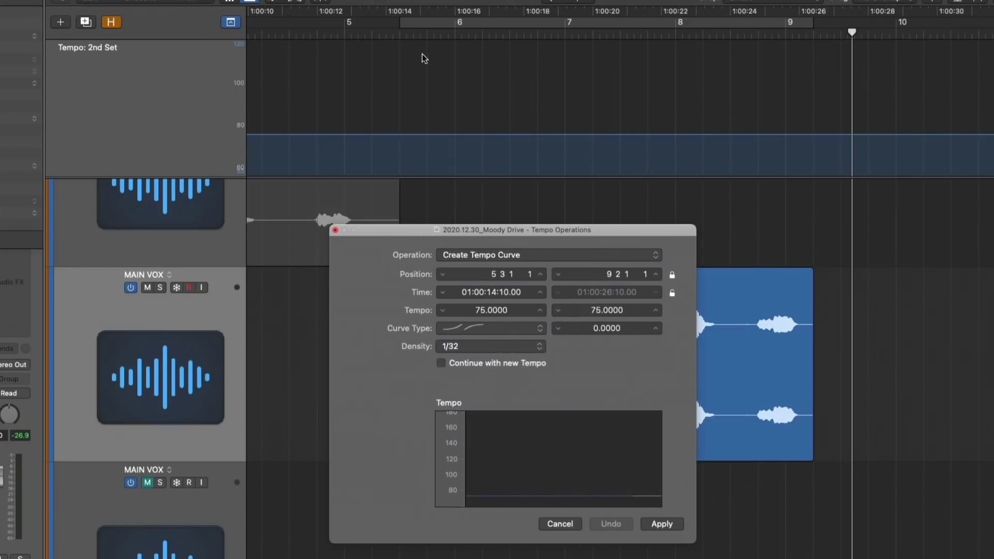
left_click(405, 23)
left_click(402, 22)
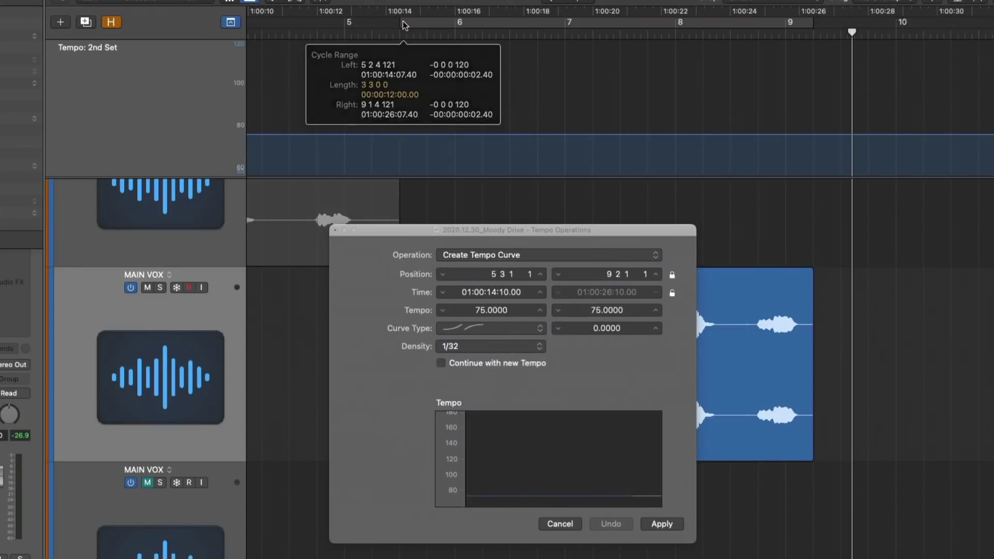
left_click(399, 22)
left_click_drag(399, 22, 345, 23)
left_click_drag(805, 22, 888, 27)
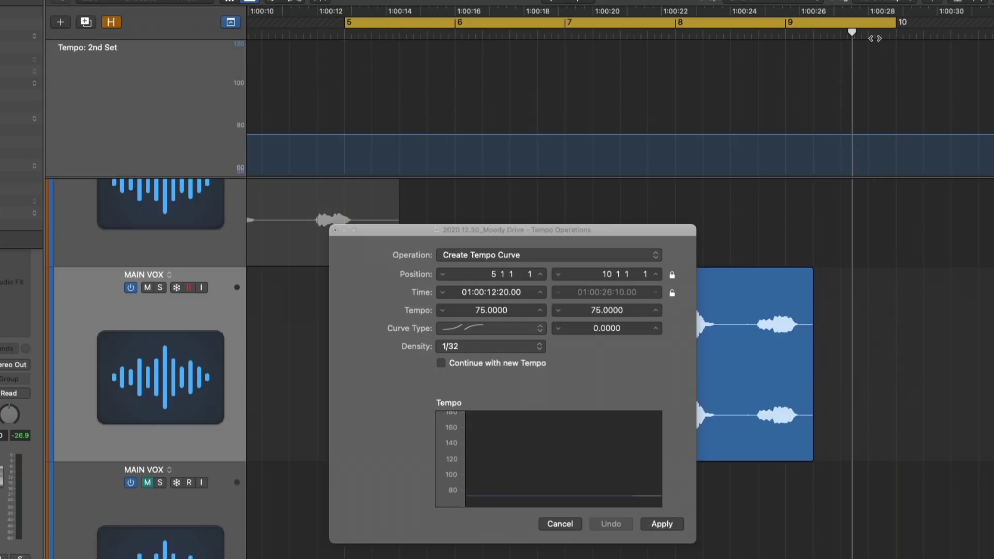
Set the ending tempo to 100 BPM and apply the 75-to-100 ramp
left_click(596, 312)
double_click(596, 310)
type("1")
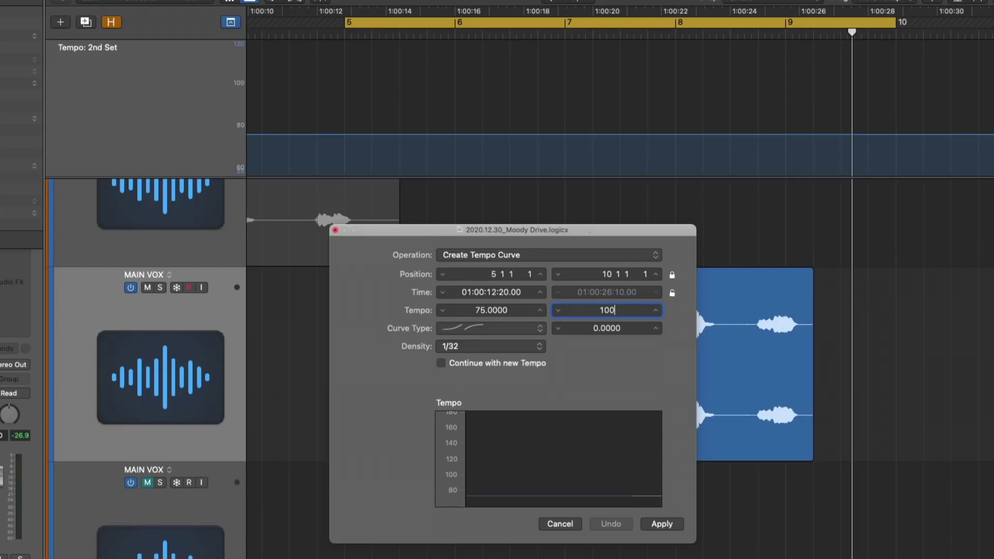
key("Return")
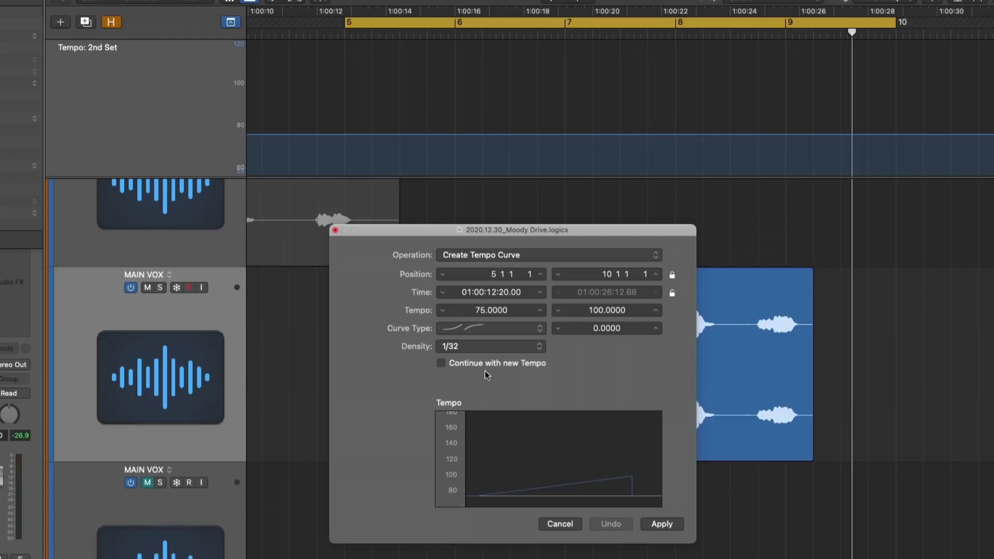
left_click(662, 524)
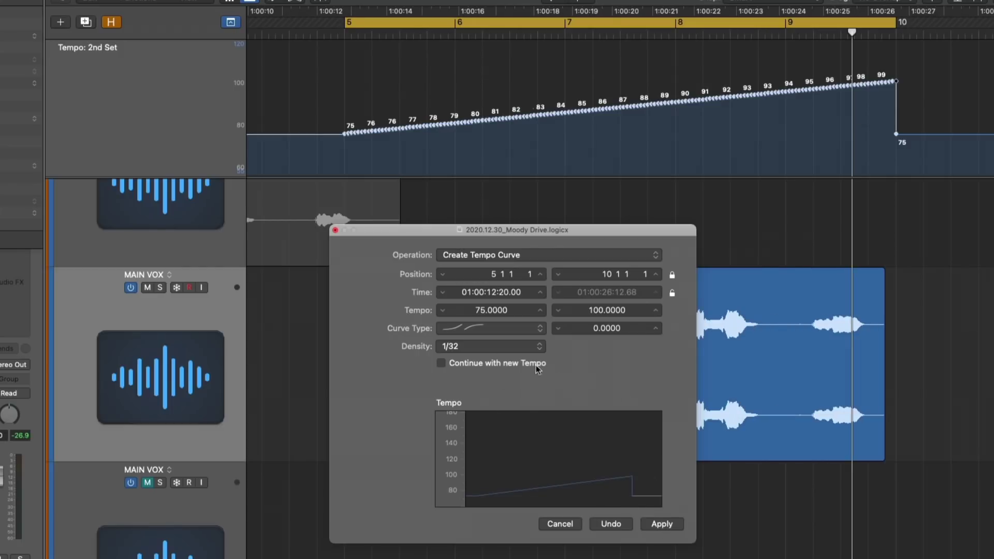
Close Tempo Operations and play the vocal over the ramp from bar 5
left_click(336, 230)
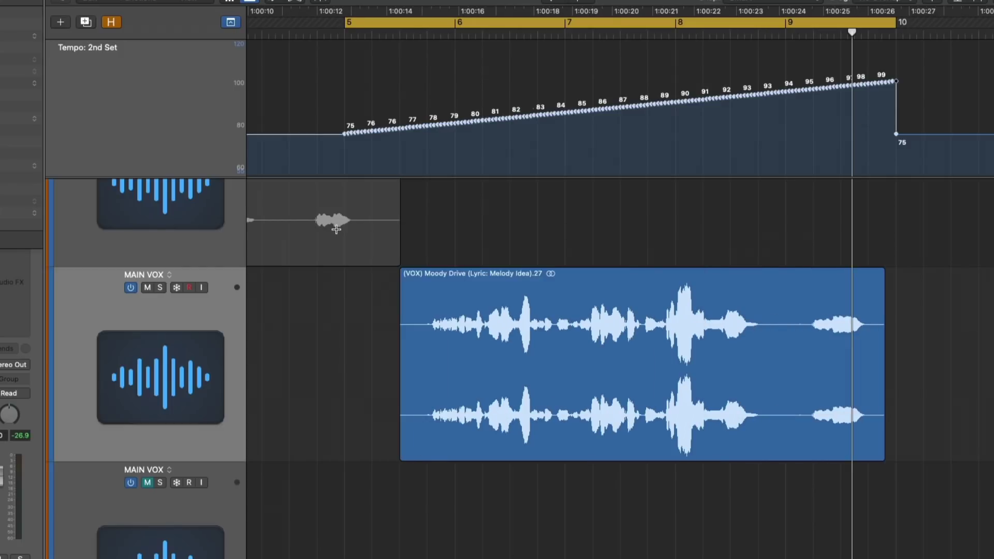
key("space")
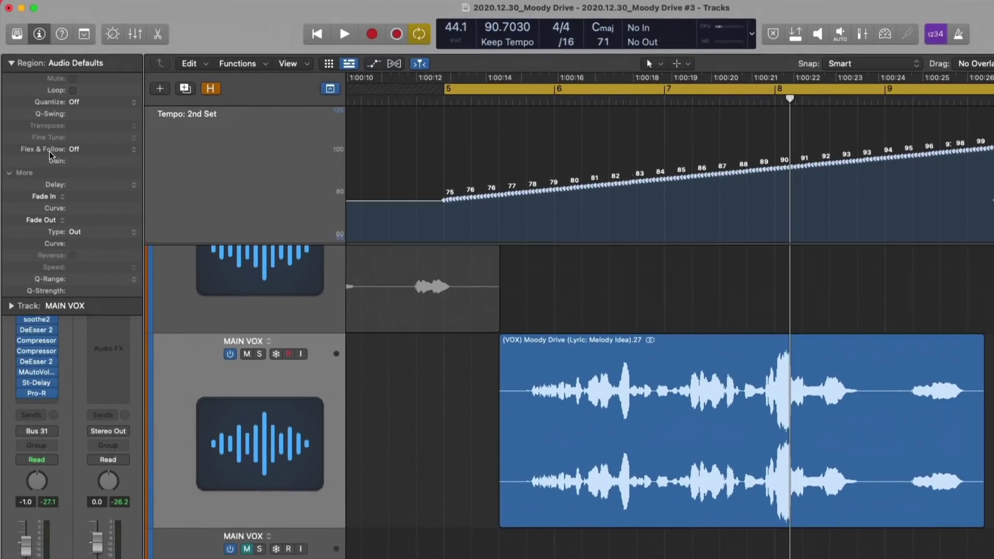
Set the MAIN VOX region's Flex & Follow to On + Align Bars and Beats and show flex slices
left_click(523, 339)
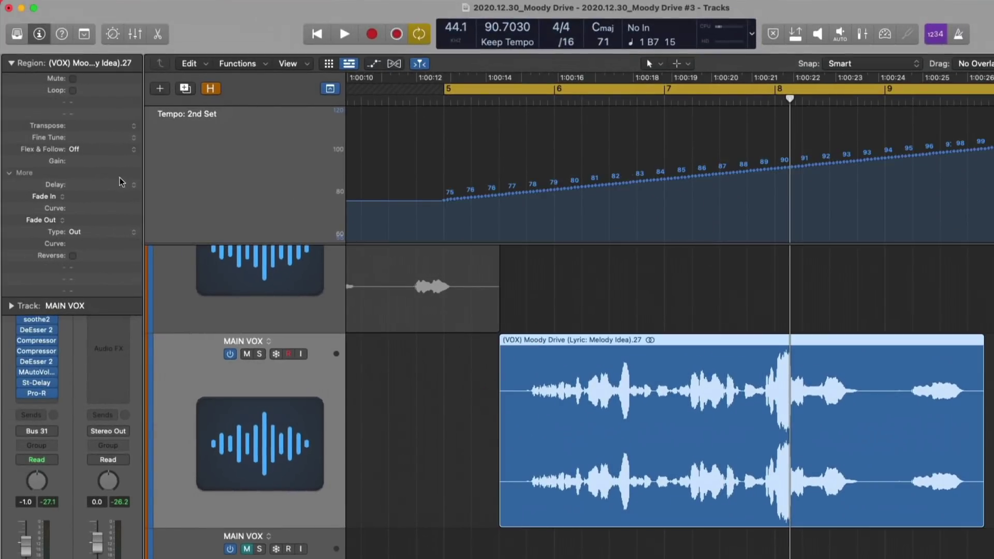
left_click(93, 150)
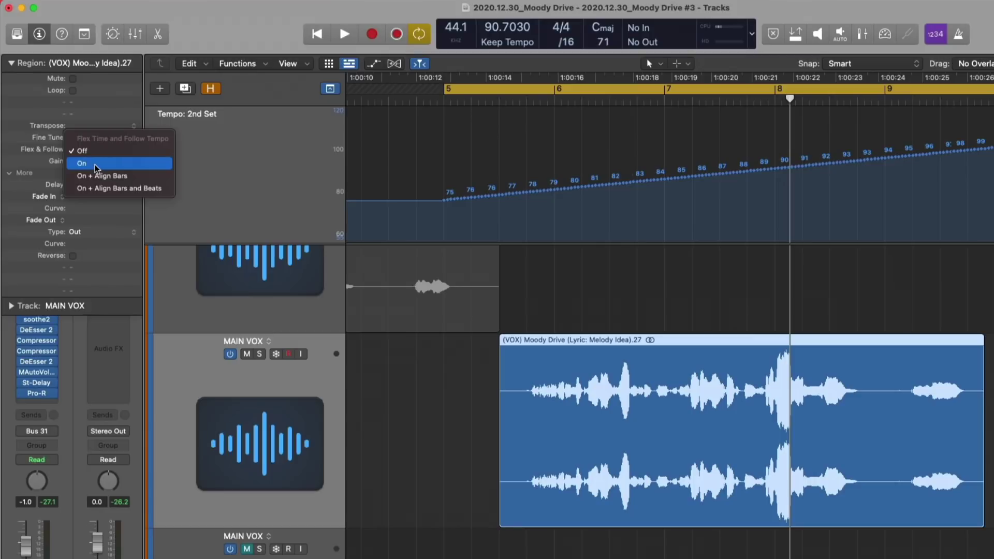
left_click(103, 188)
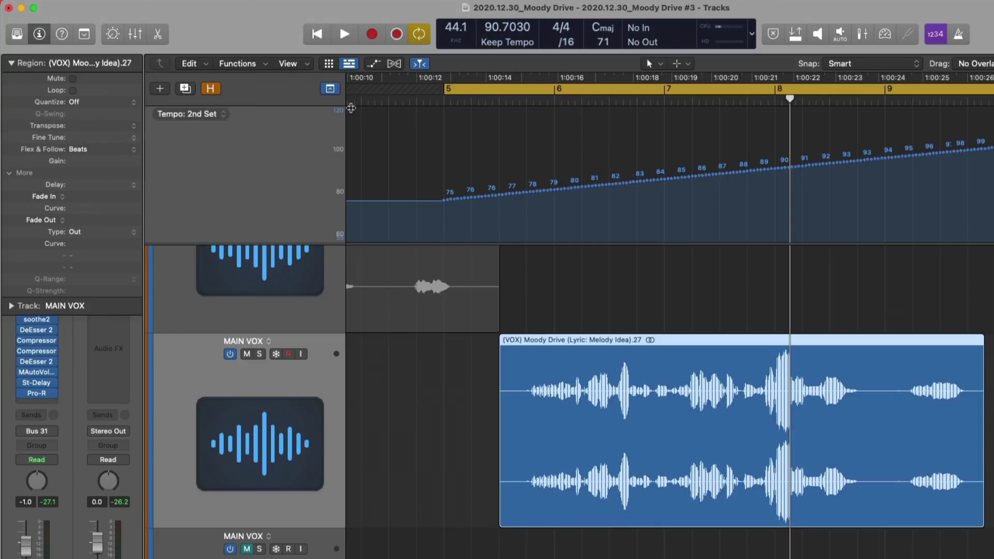
left_click(394, 65)
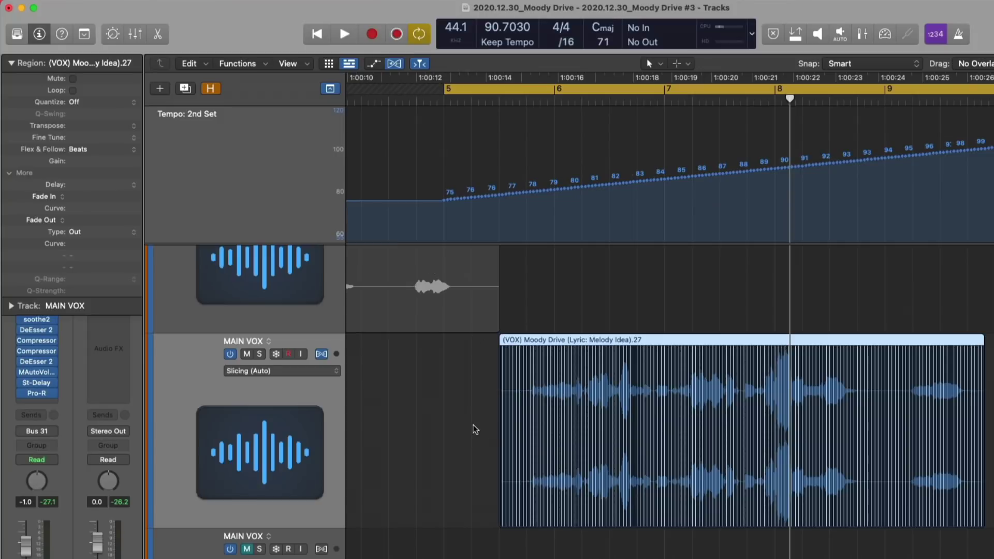
Turn off Cycle and play the vocal over the ramp from near bar 5, then stop
key("c")
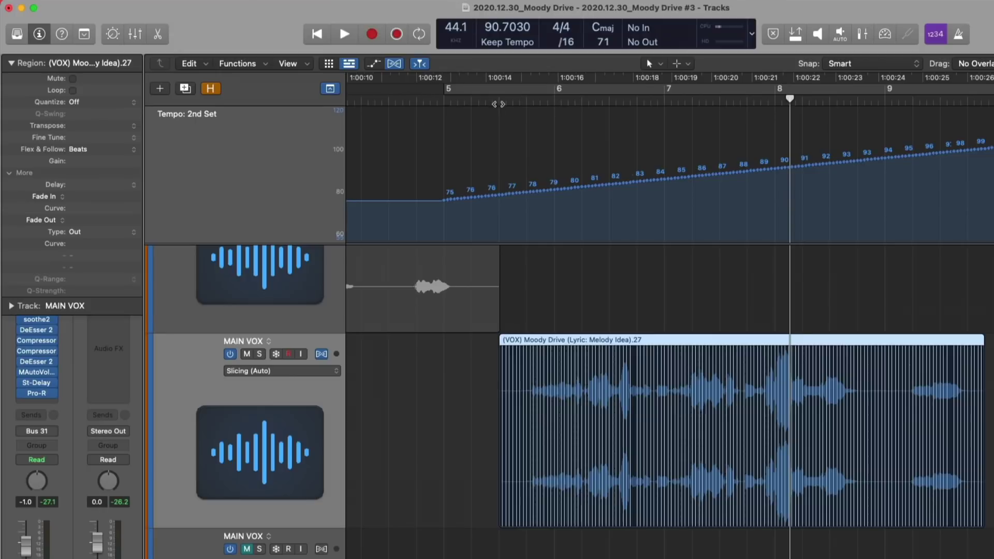
left_click(498, 101)
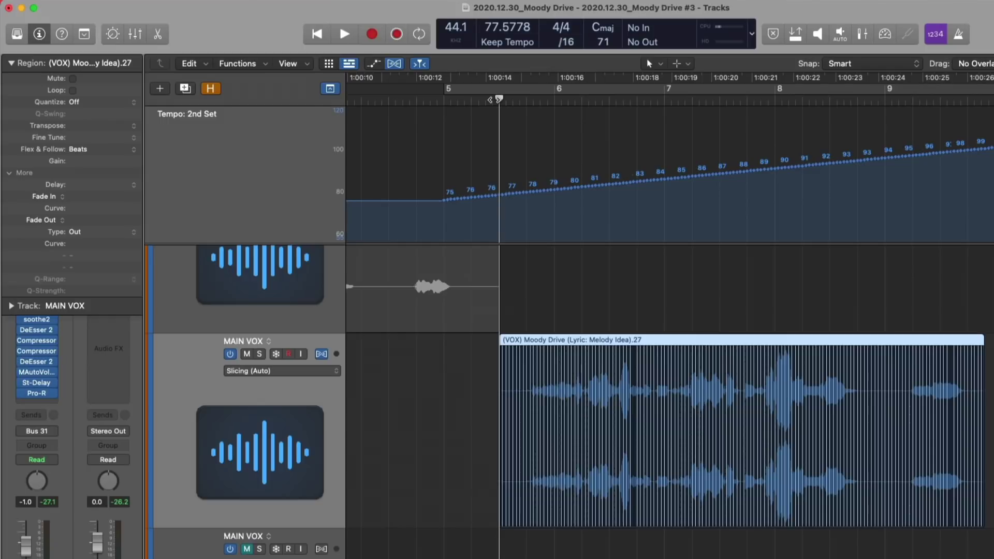
key("space")
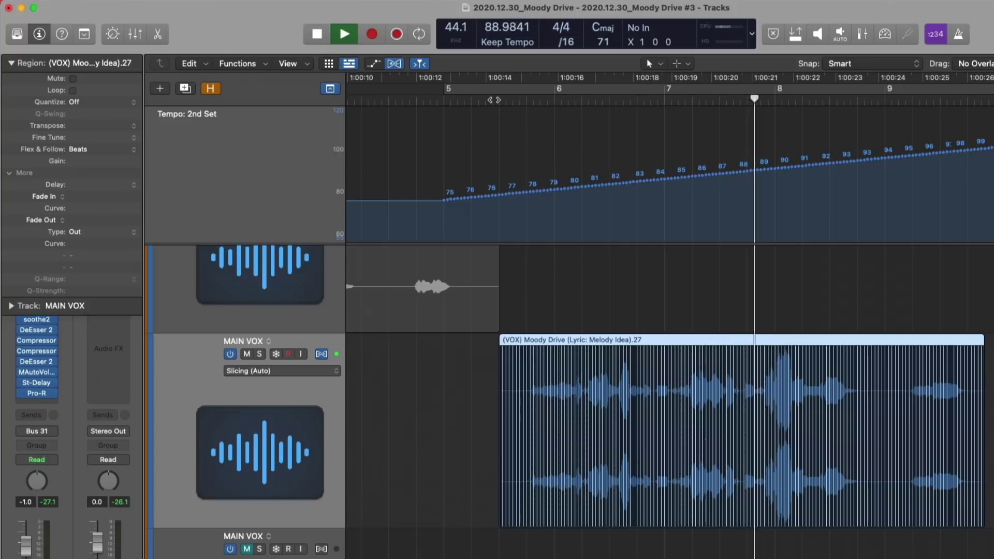
key("space")
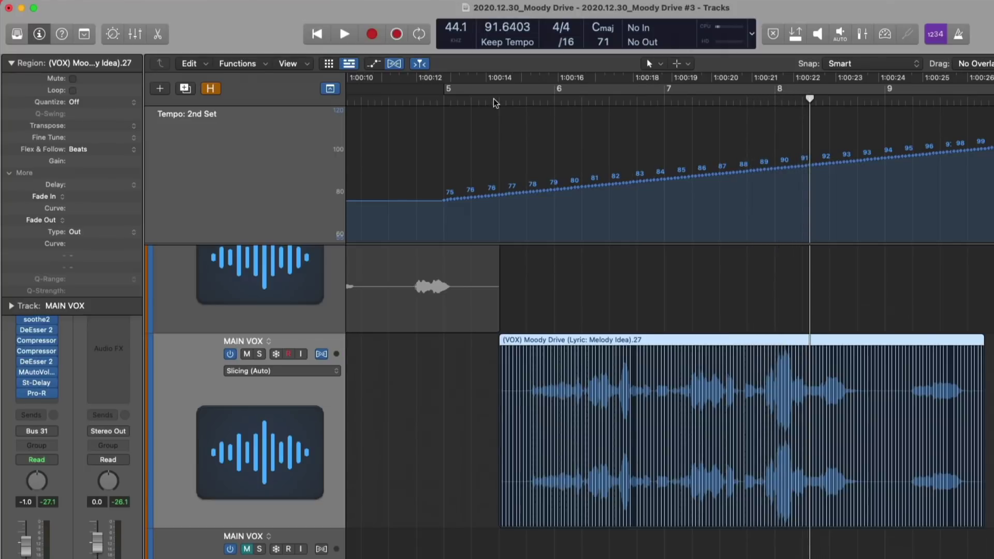
Undo the vocal's tempo following, leave Smart Tempo's imported-audio setting Off, and undo the ramp to flat 75 BPM
key("super+z")
left_click(505, 41)
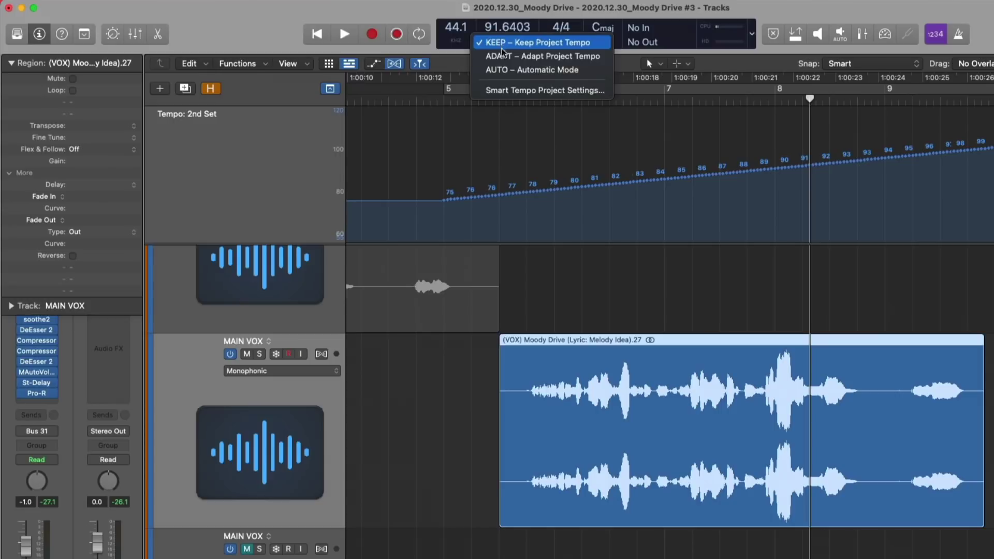
left_click(511, 91)
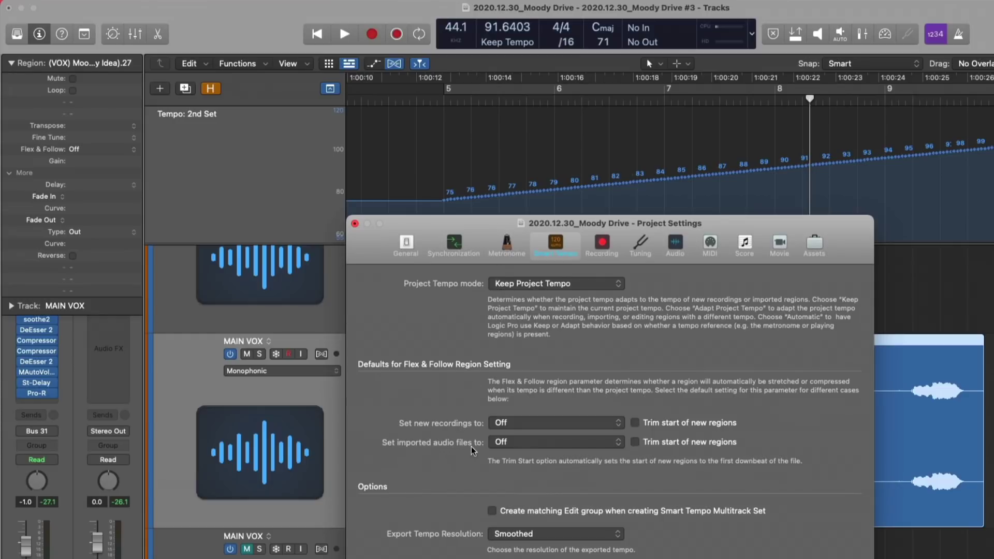
left_click(500, 443)
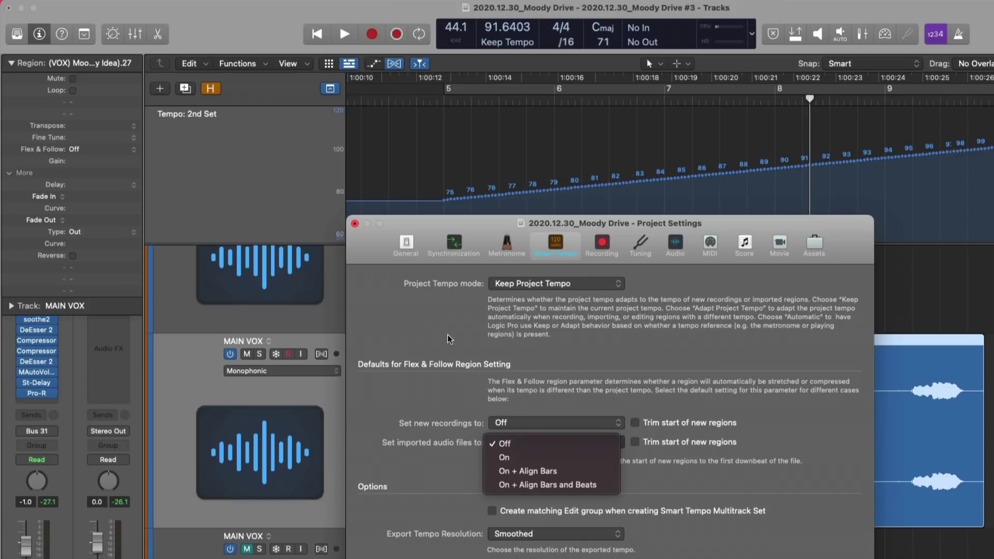
left_click(501, 445)
left_click(355, 223)
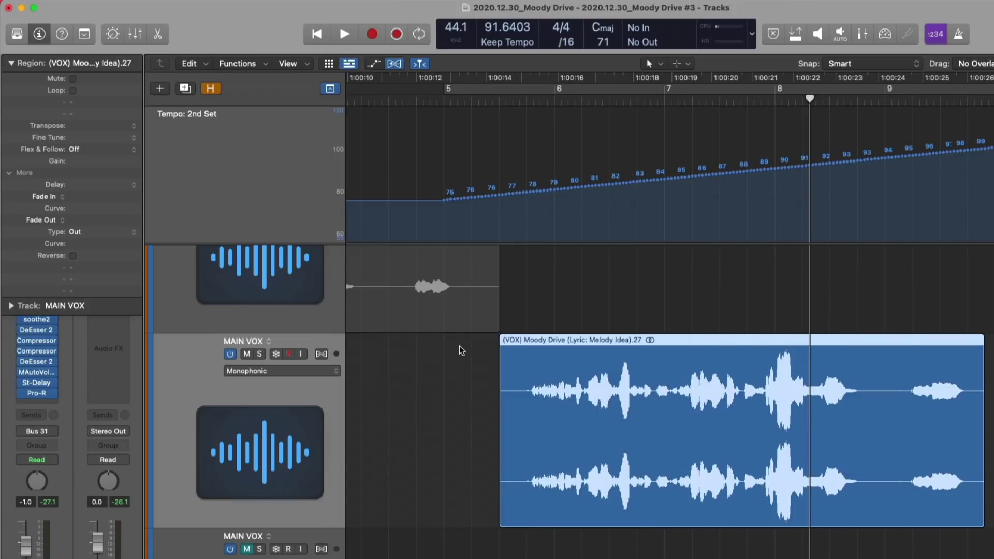
key("super+z")
Reselect the vocal region and apply Edit > Tempo > Remove Original Recording Tempo, confirming with OK
left_click(465, 365)
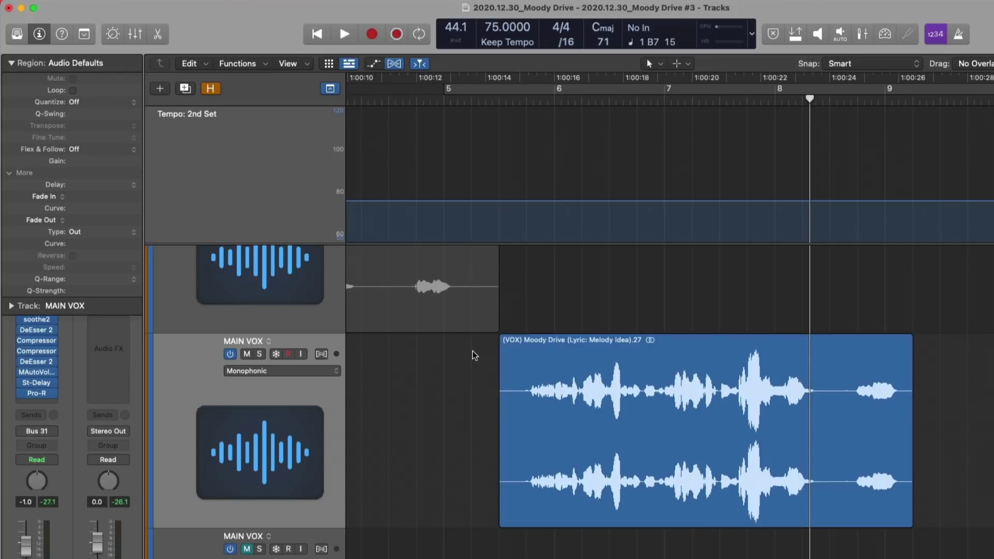
left_click(550, 367)
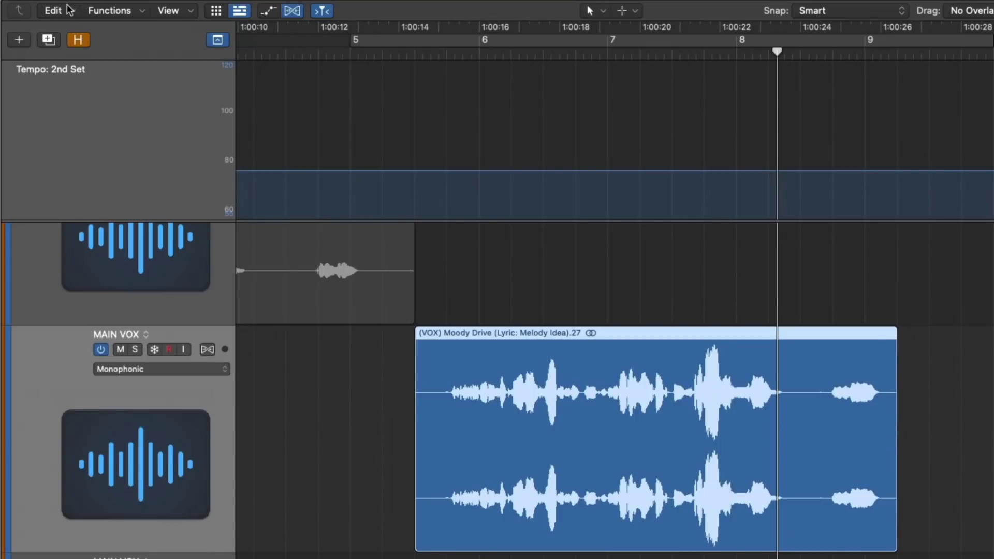
left_click(171, 56)
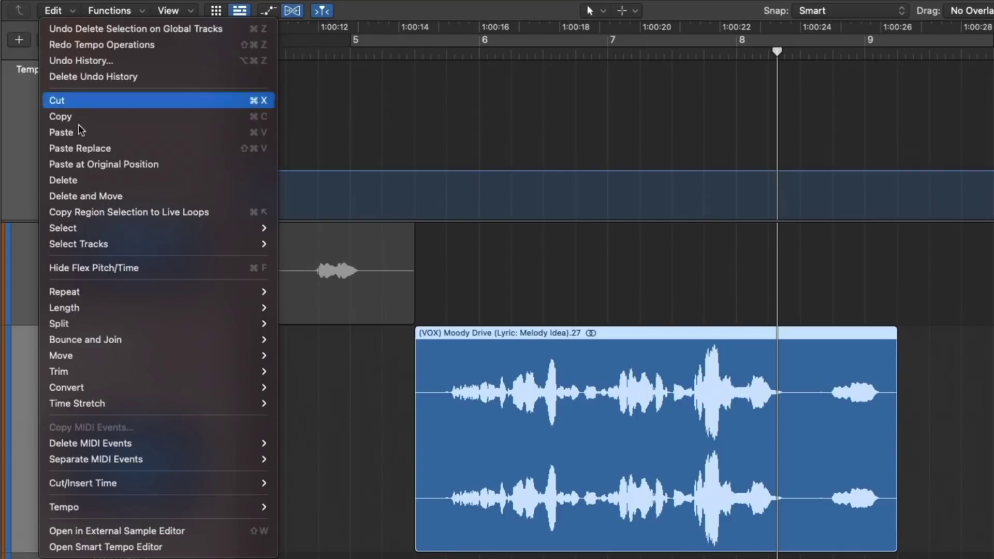
mouse_move(171, 505)
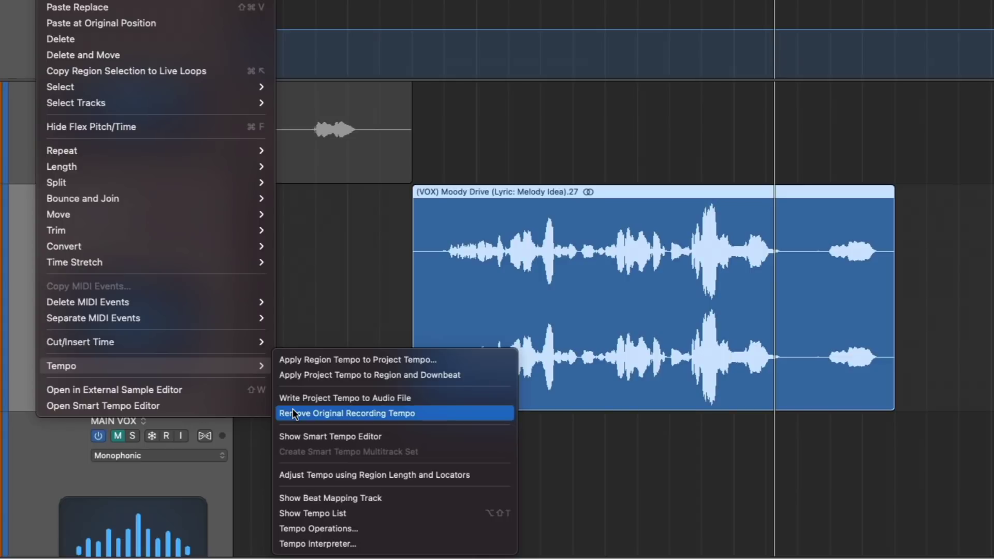
left_click(293, 414)
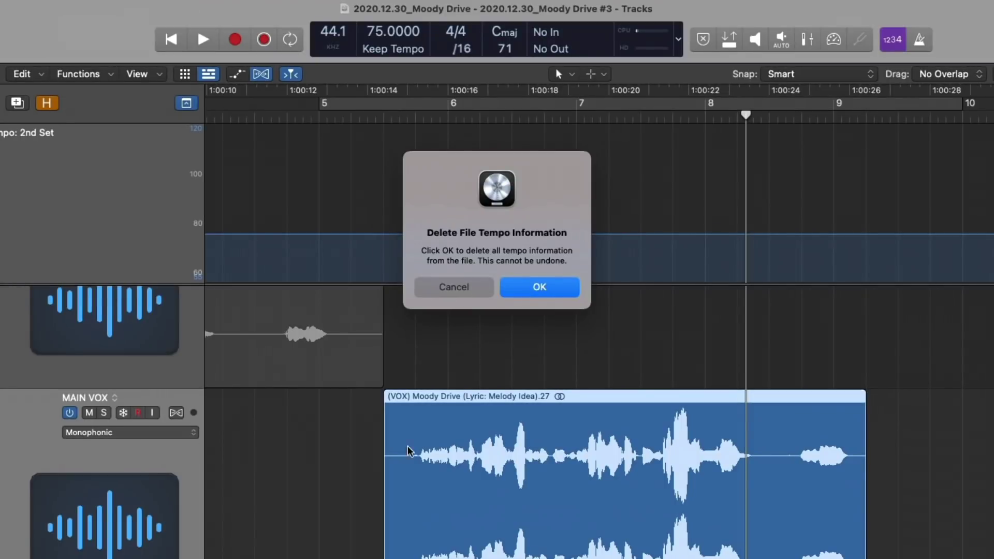
left_click(530, 288)
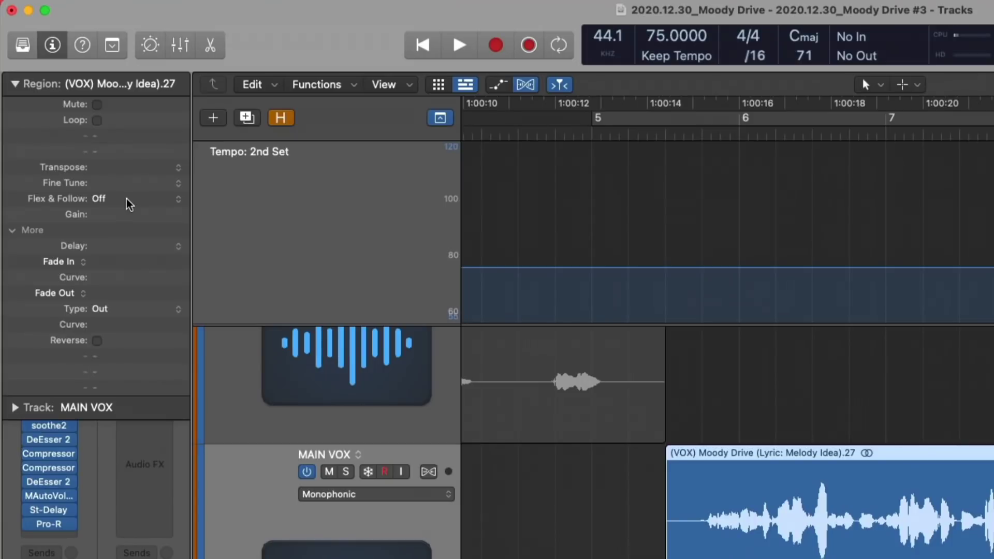
Set the vocal's Flex & Follow to On and apply a Tempo Operations curve ending at 100 BPM
left_click(80, 140)
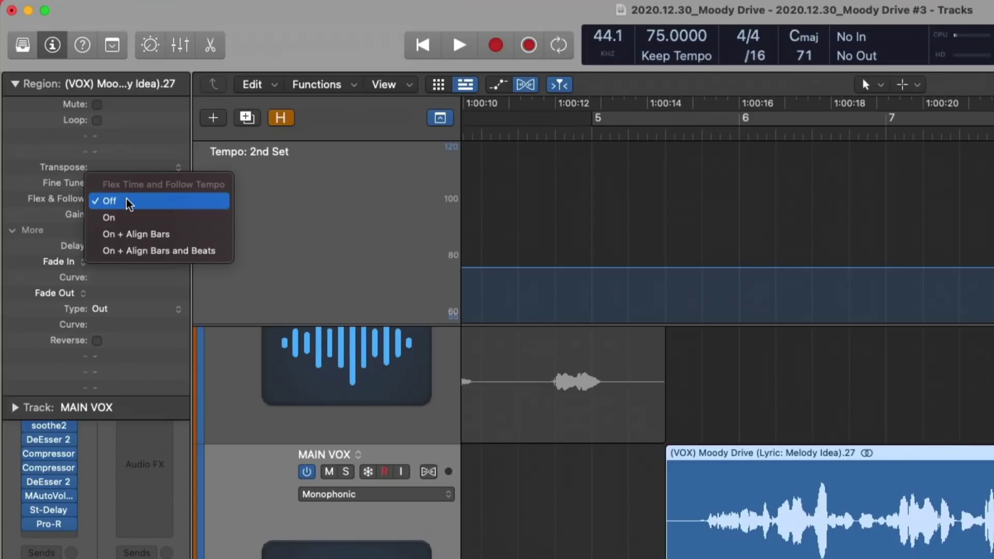
left_click(122, 217)
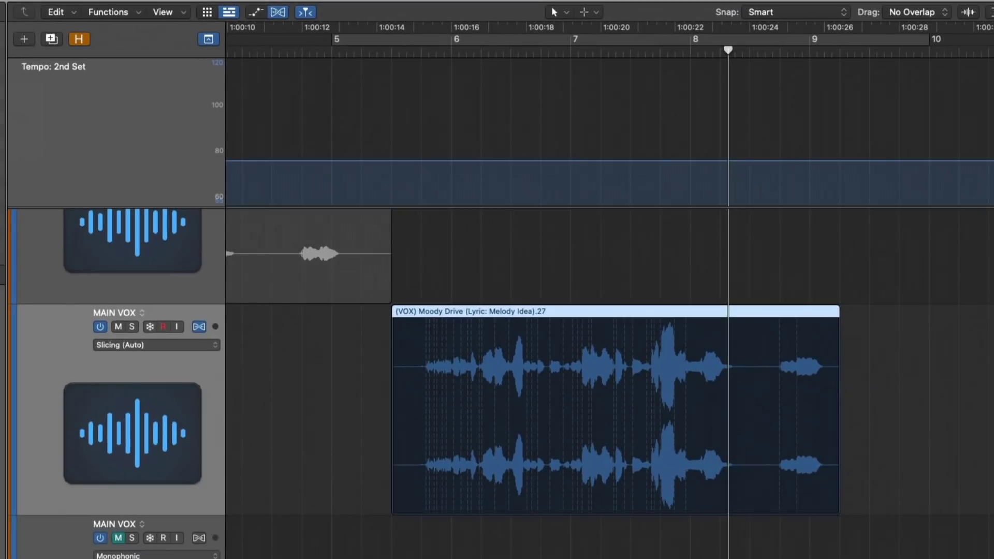
left_click(72, 15)
mouse_move(222, 470)
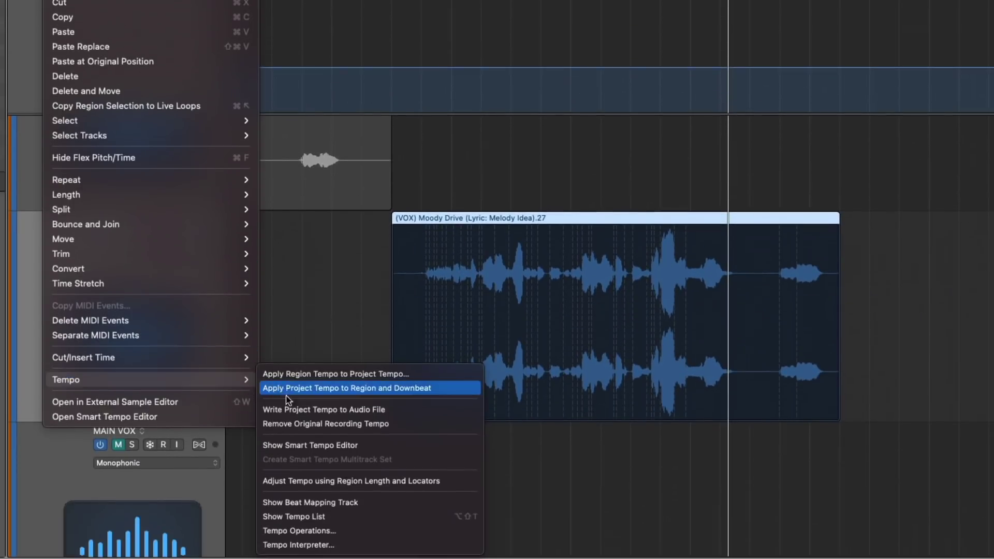
left_click(294, 530)
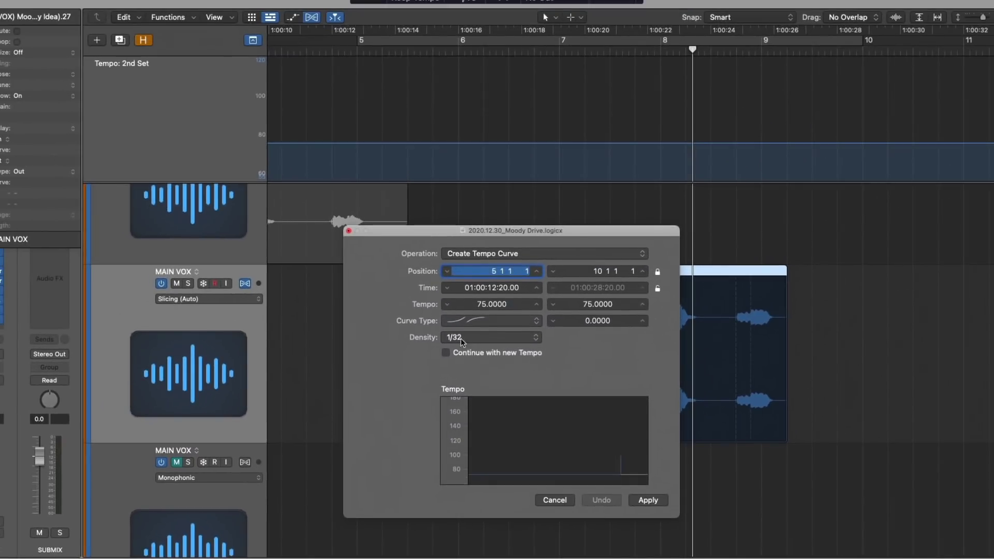
double_click(590, 304)
type("100")
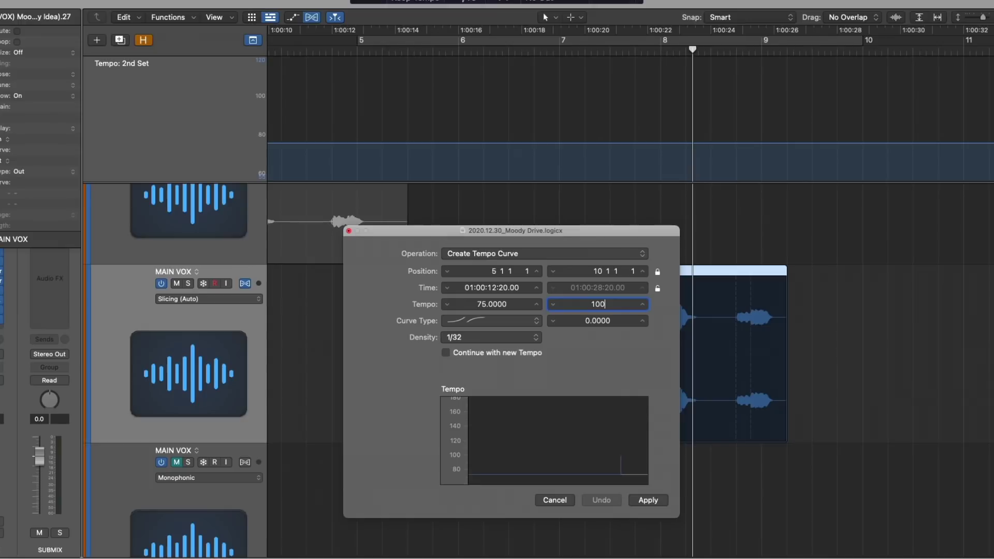
key("Return")
left_click(640, 498)
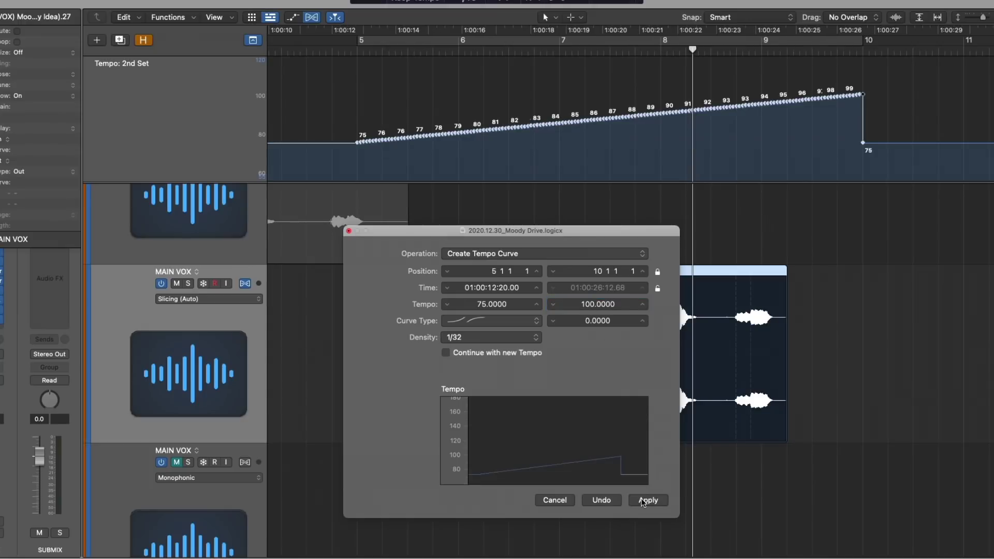
left_click(349, 231)
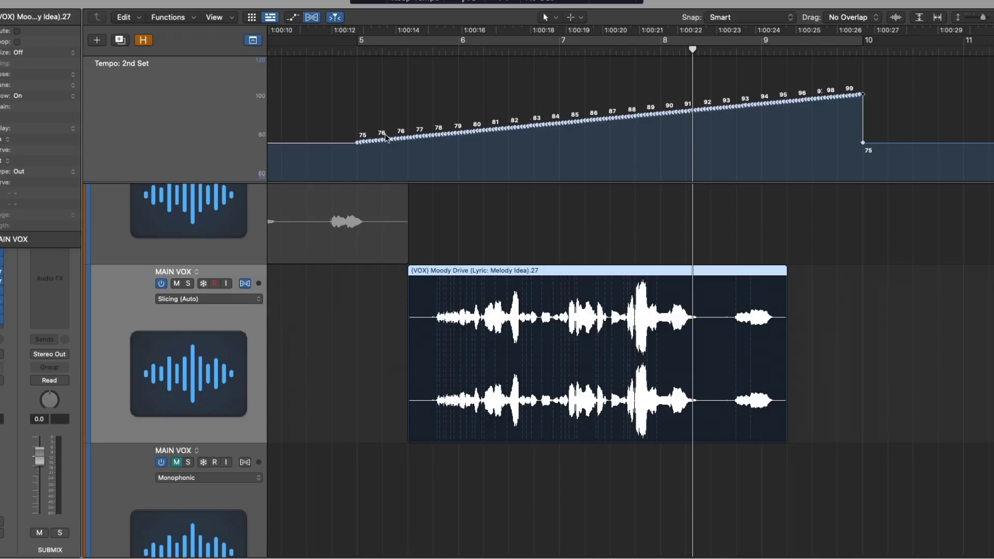
left_click(412, 51)
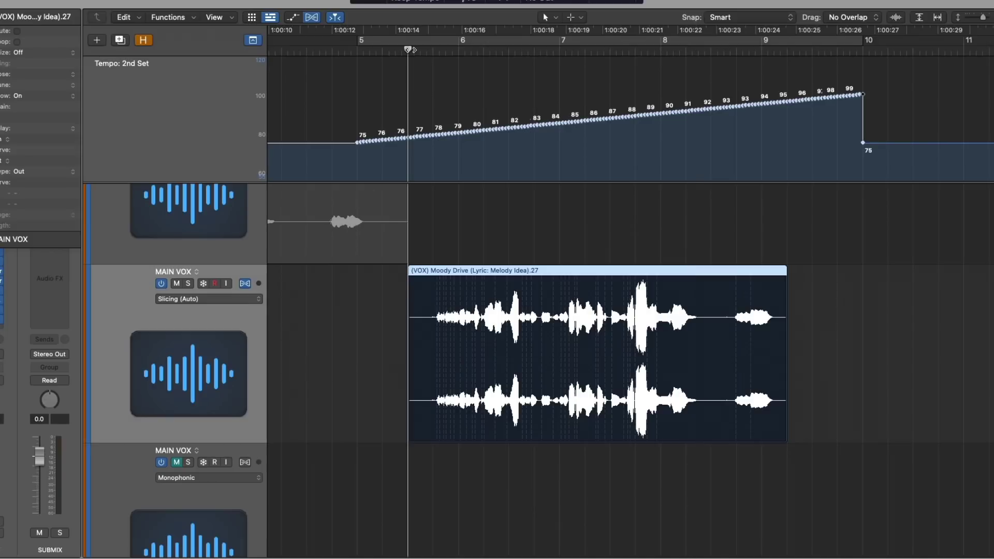
key("space")
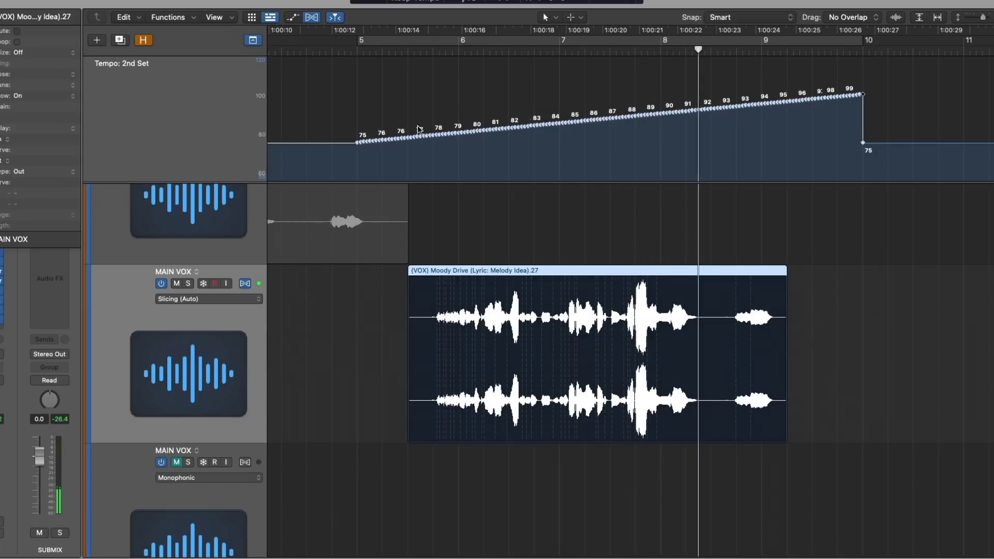
Set the vocal track's flex mode to Flex Time - Monophonic and play it from bar 5
left_click(228, 300)
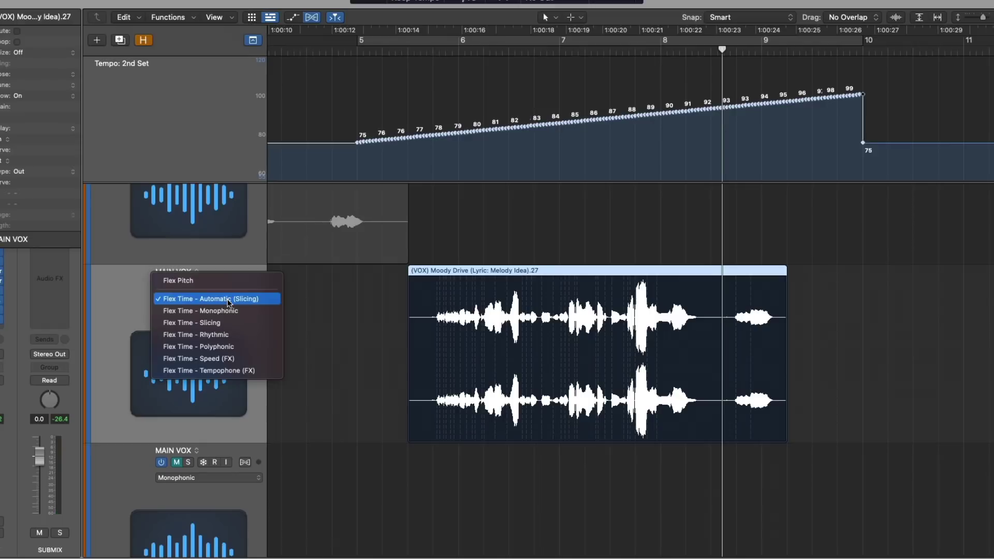
left_click(228, 311)
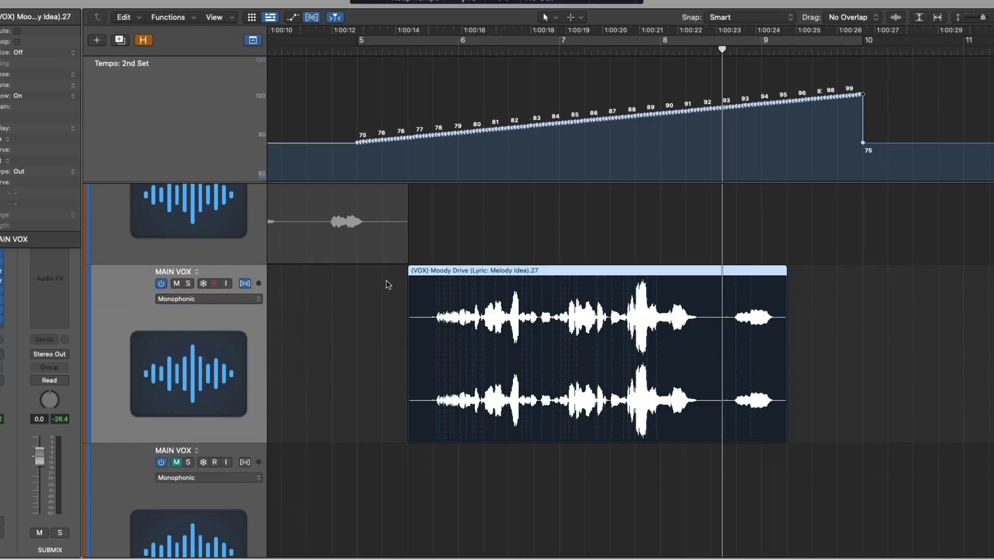
left_click(420, 51)
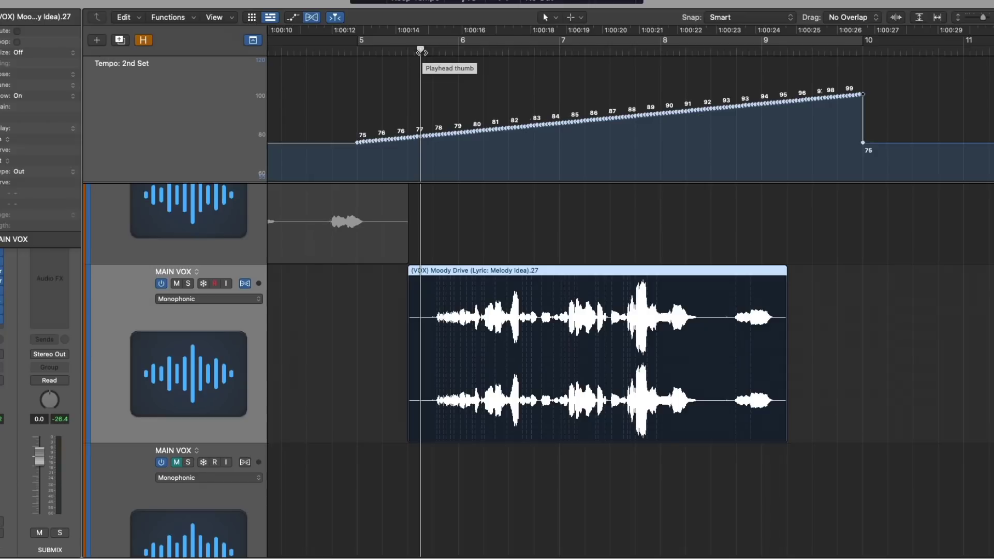
key("space")
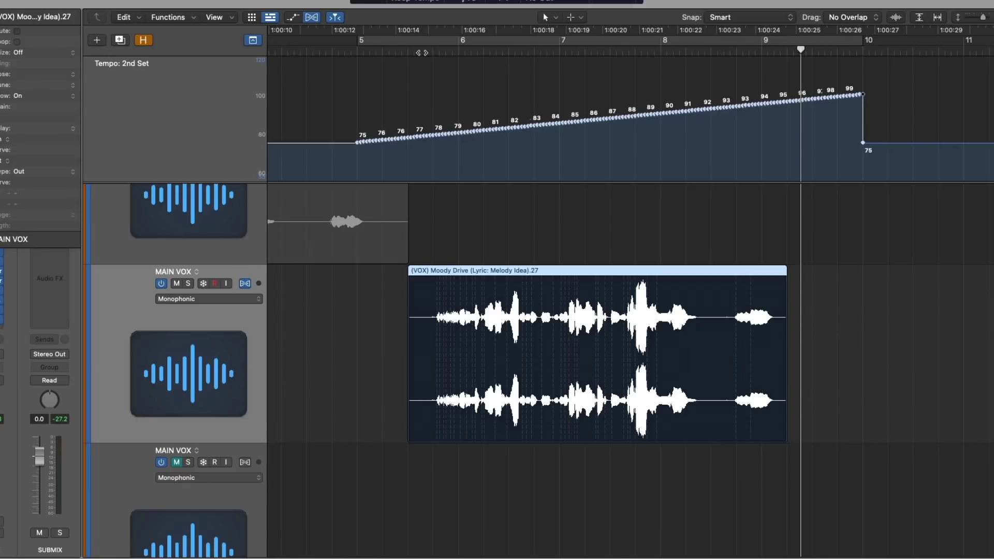
Undo the tempo ramp, set the playhead to bar 49, and zoom onto bars 45–69 with ELEC KEYS showing
key("super+z")
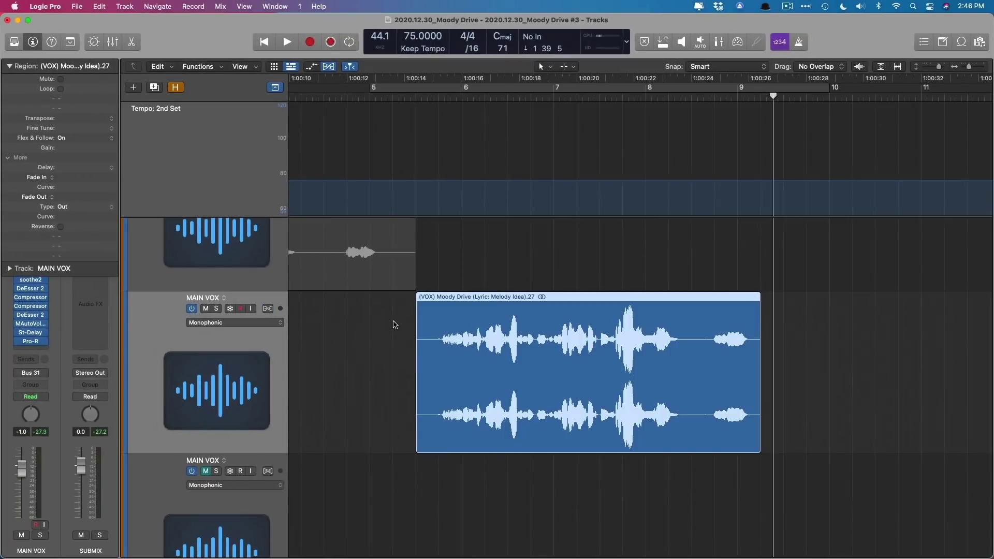
key("z")
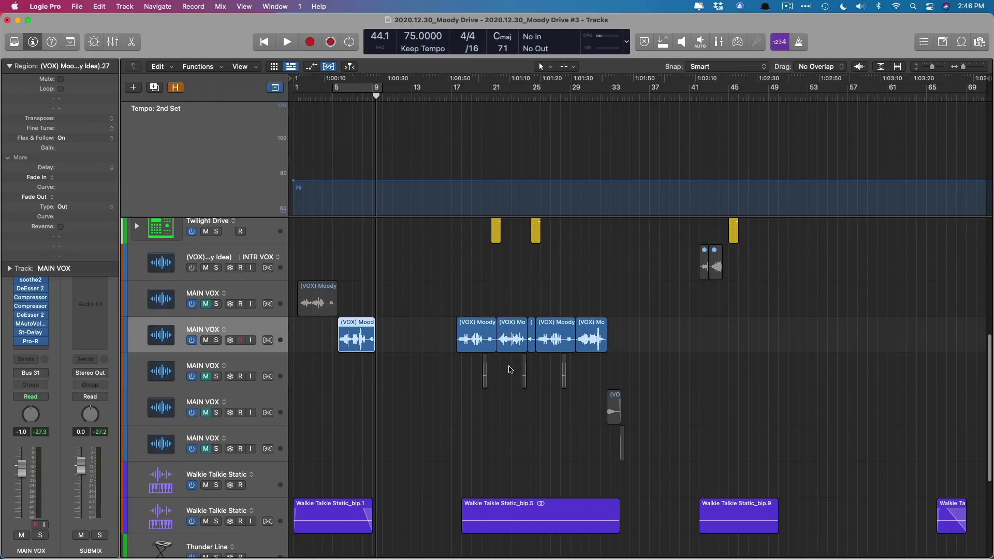
scroll(510, 370, "up", 8)
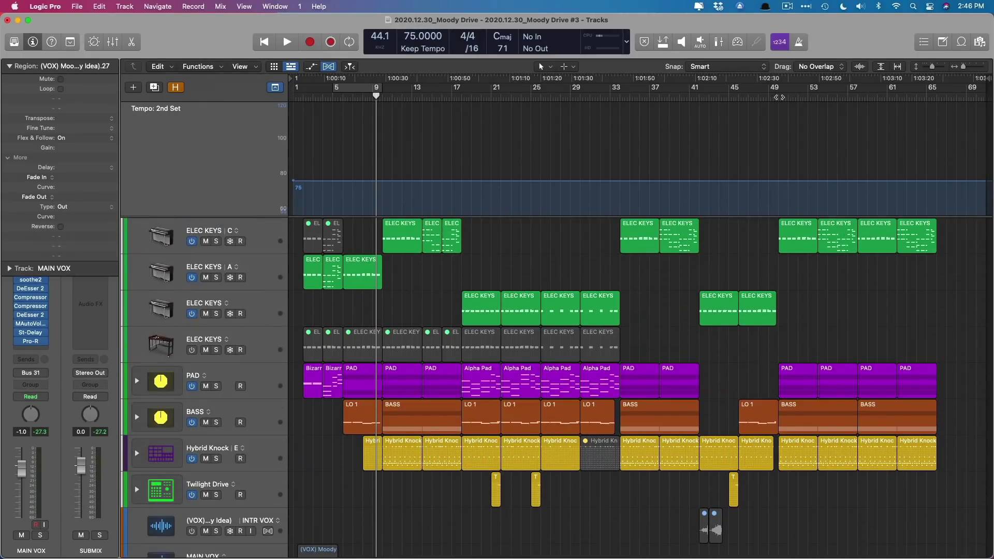
left_click(777, 97)
left_click_drag(740, 247, 983, 459)
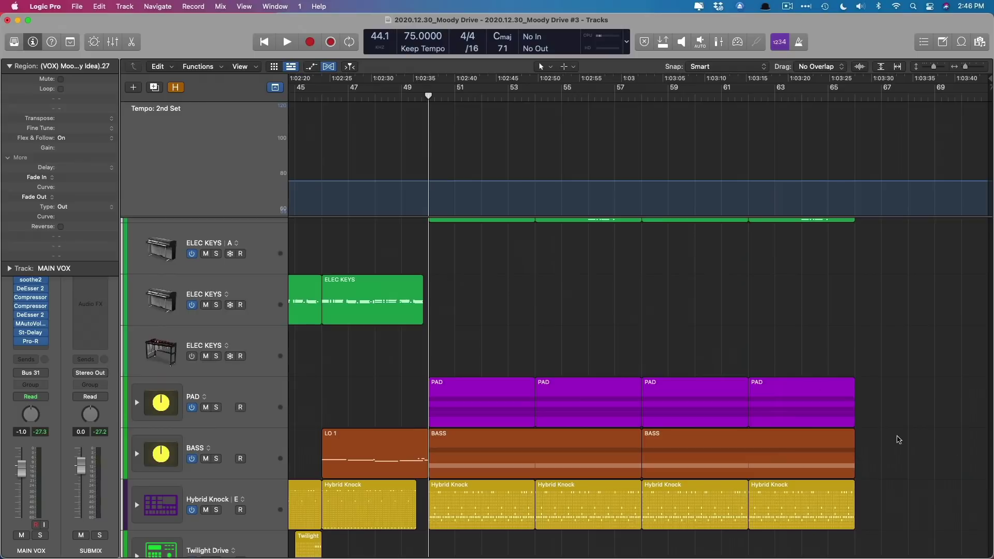
scroll(599, 321, "up", 2)
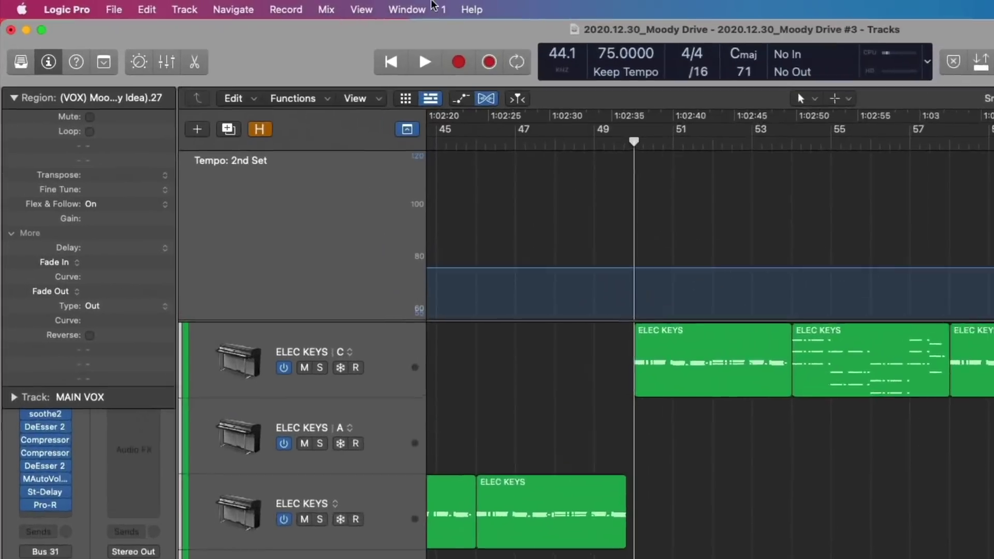
Open the MIDI Environment and create a New > Fader > Specials > Tempo Control object
left_click(275, 6)
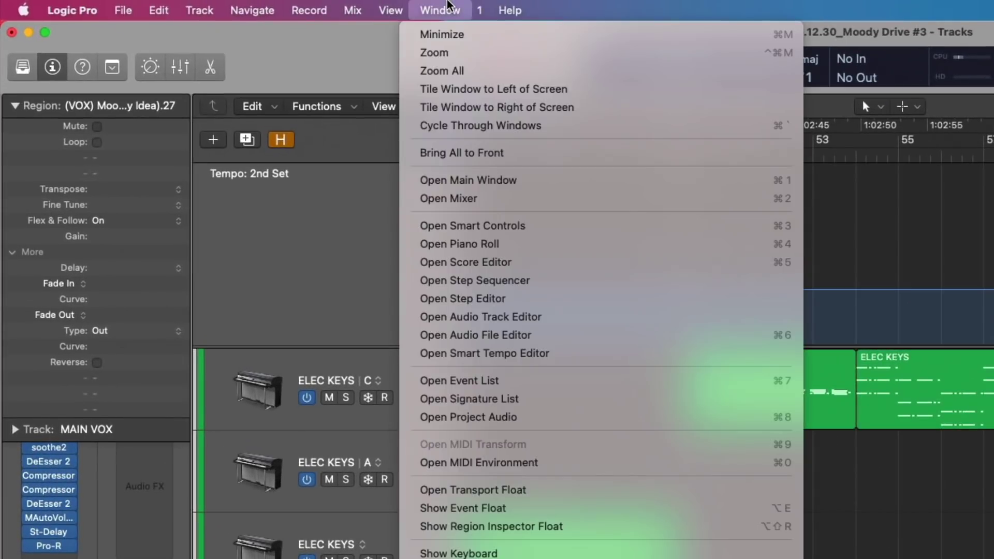
left_click(468, 468)
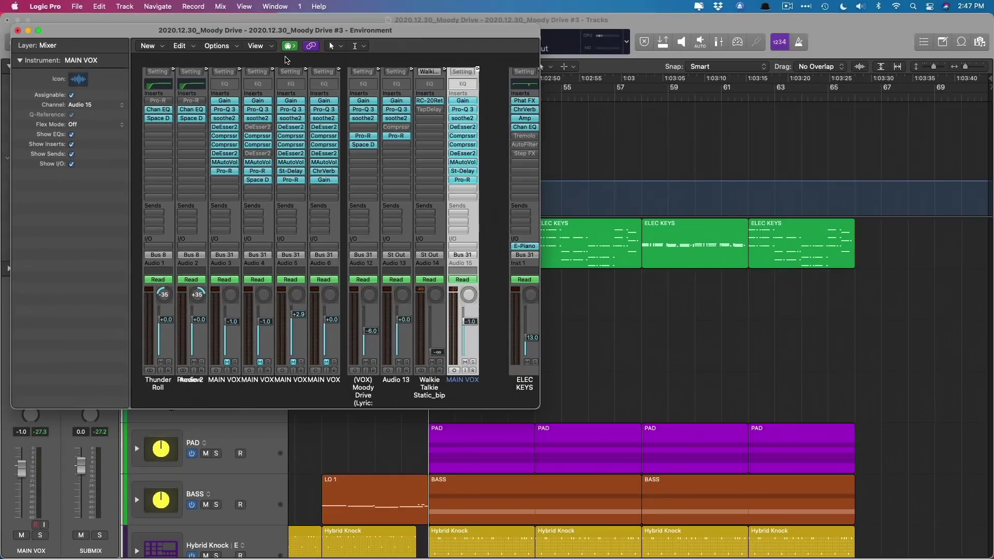
left_click_drag(283, 35, 627, 117)
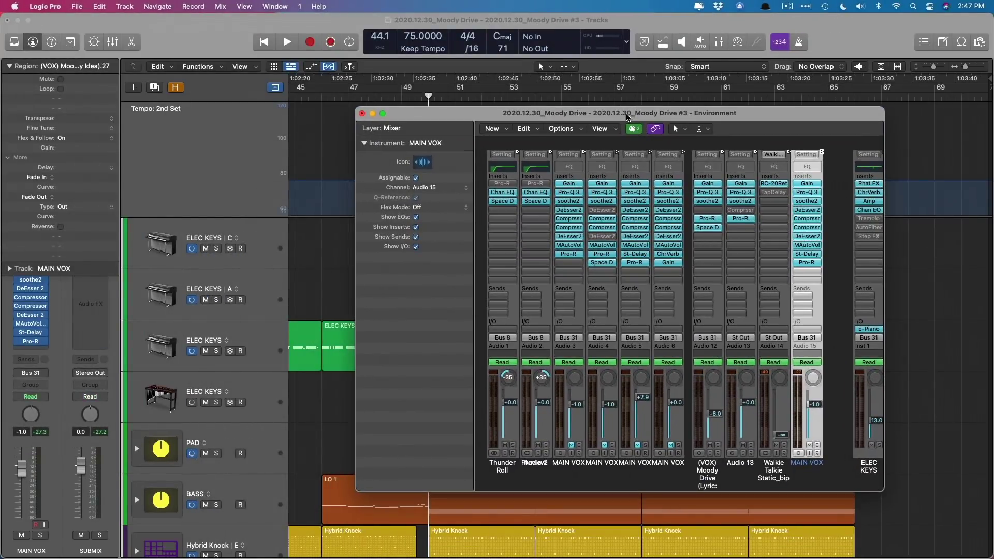
left_click(505, 131)
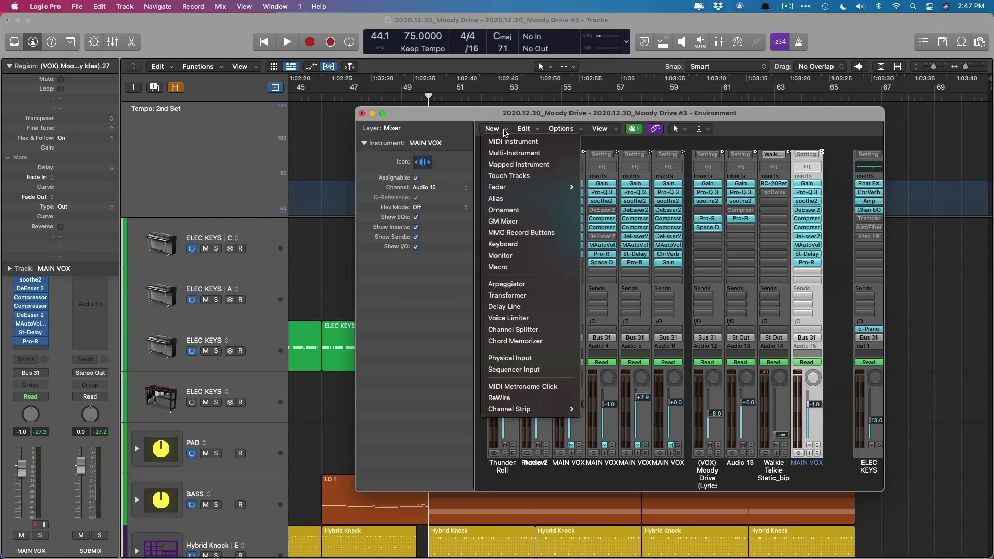
mouse_move(512, 187)
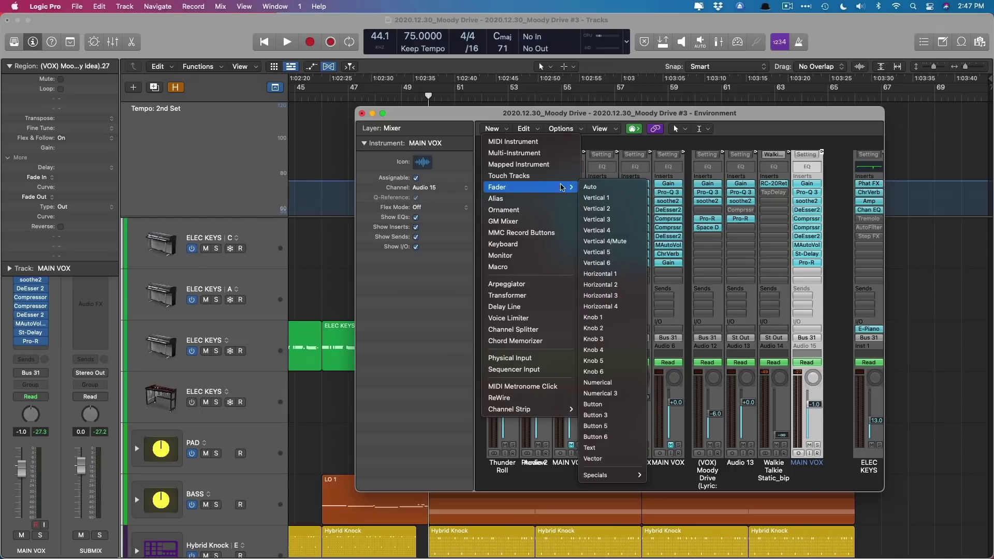
mouse_move(601, 474)
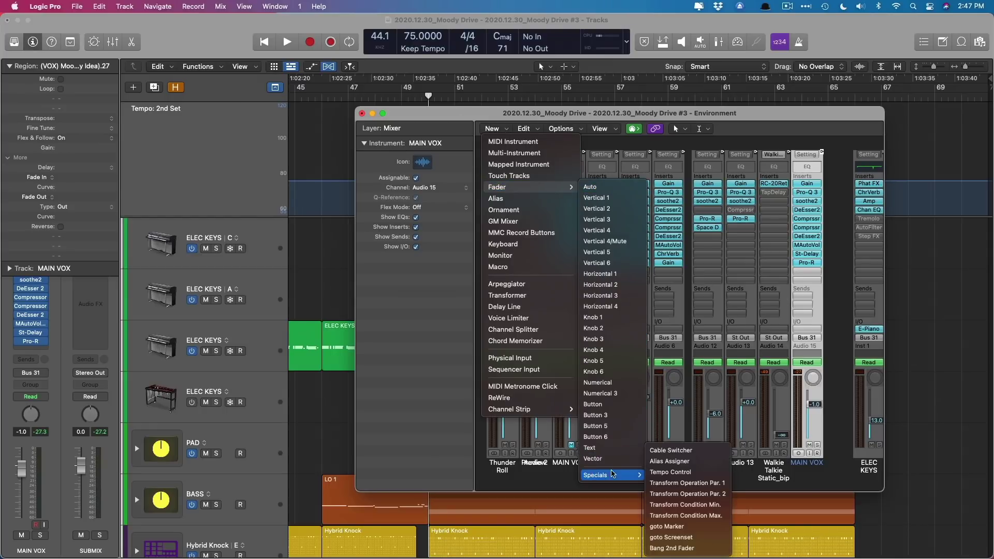
left_click(648, 473)
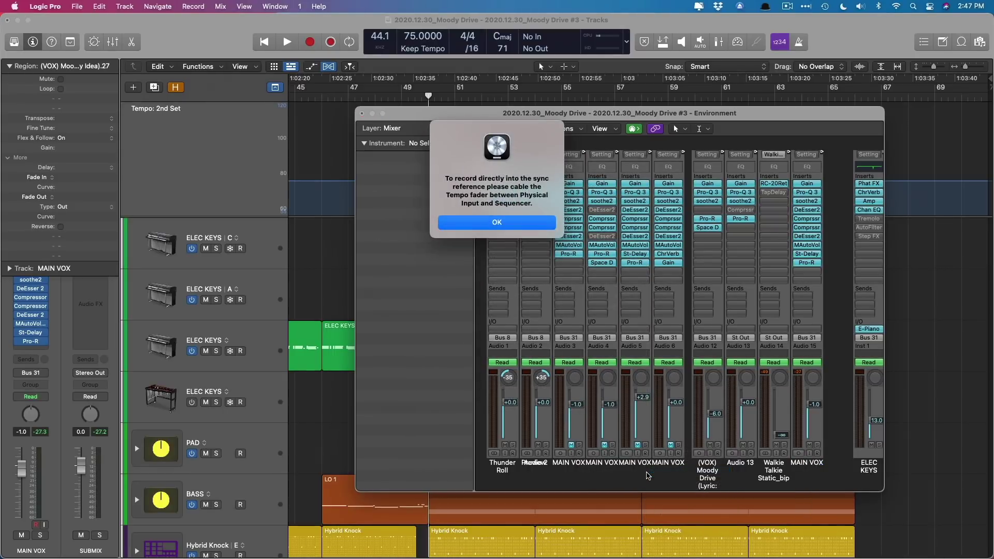
Dismiss the cabling notice, reposition and enlarge the Environment window, and make the Tempo fader much bigger
left_click(533, 222)
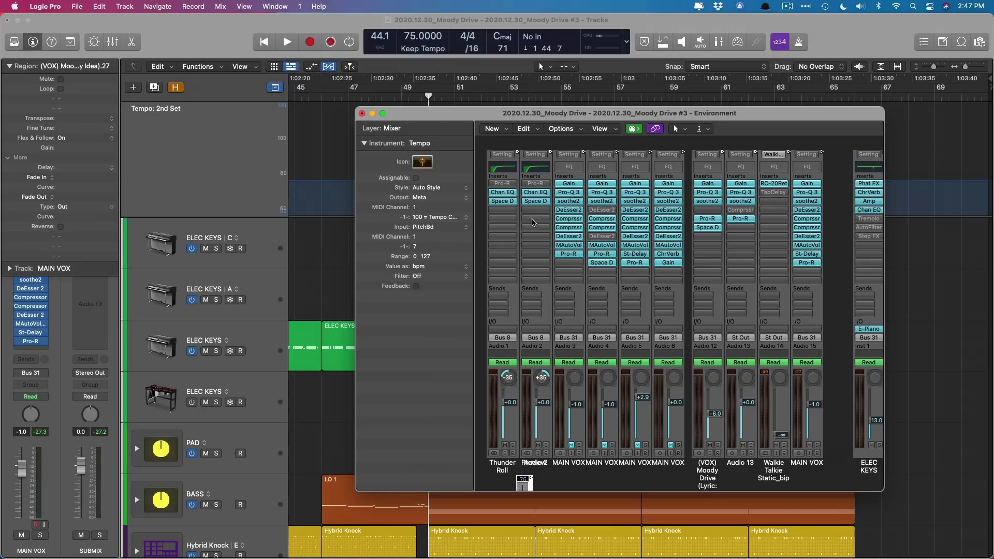
left_click_drag(546, 114, 407, 21)
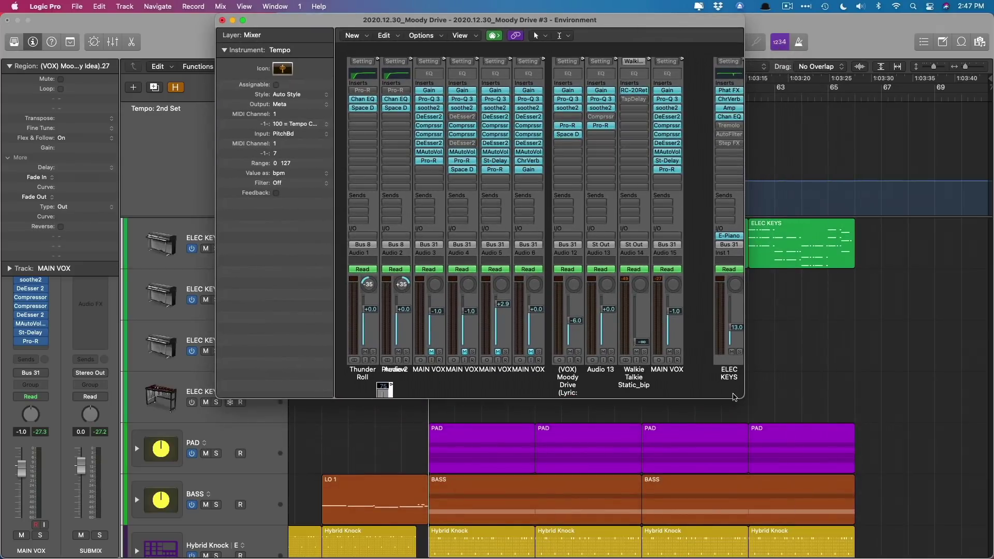
left_click_drag(732, 397, 895, 558)
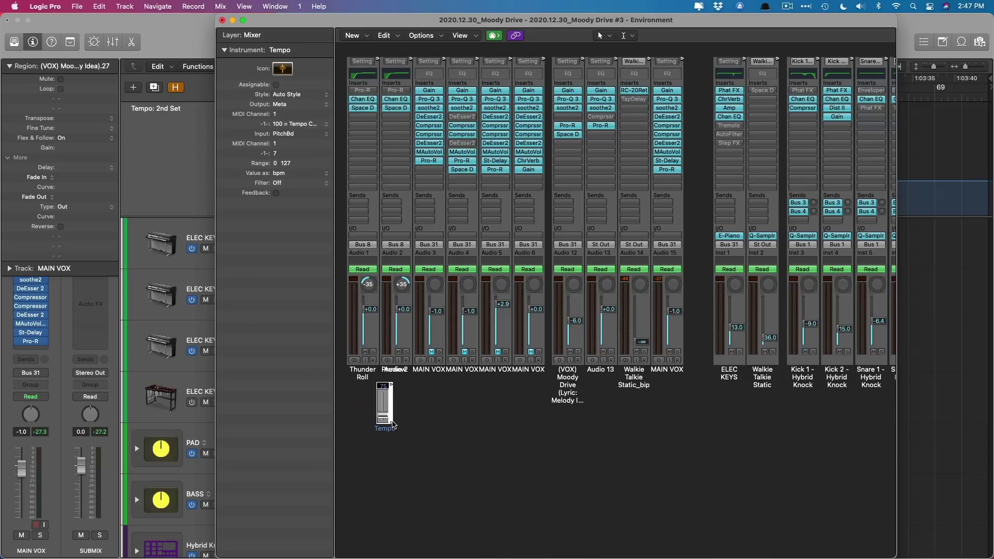
left_click_drag(392, 425, 438, 539)
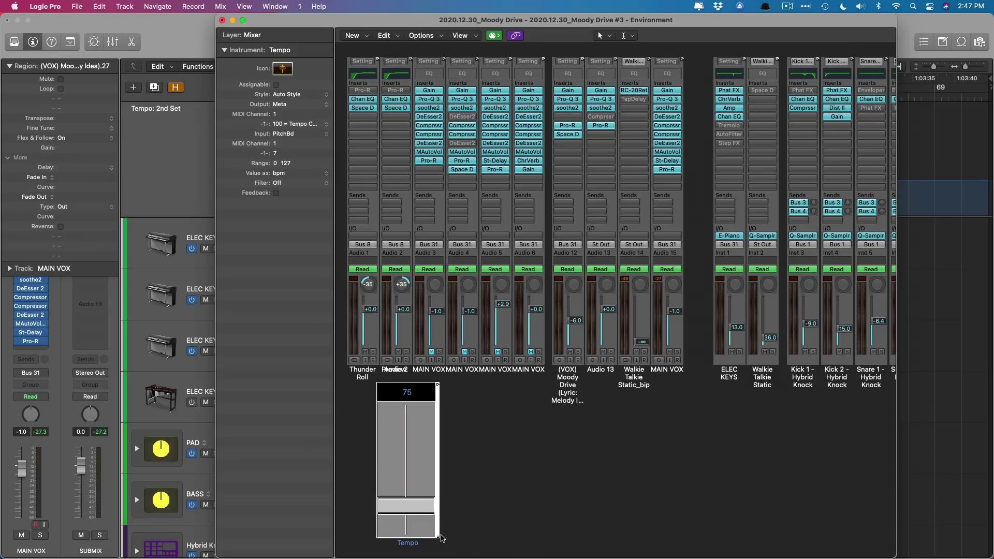
left_click_drag(401, 20, 513, 49)
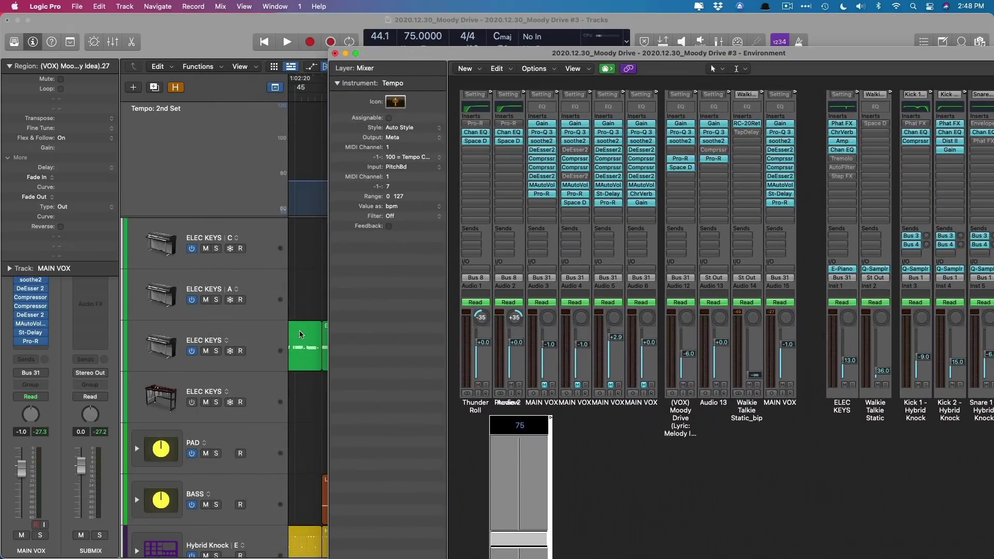
Select the third ELEC KEYS track, bring back the Environment with Cmd-8, and slide it beside the arrangement
left_click(269, 352)
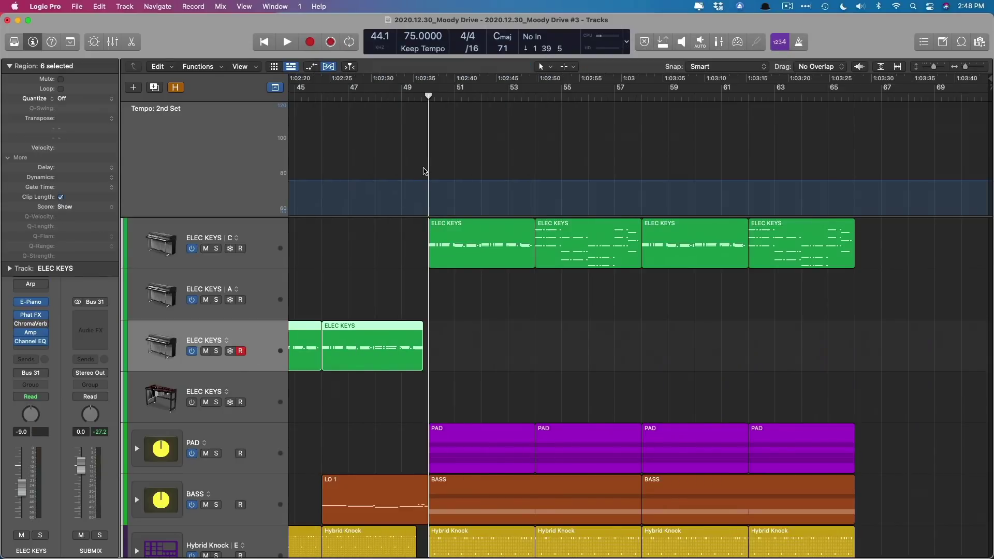
key("super+8")
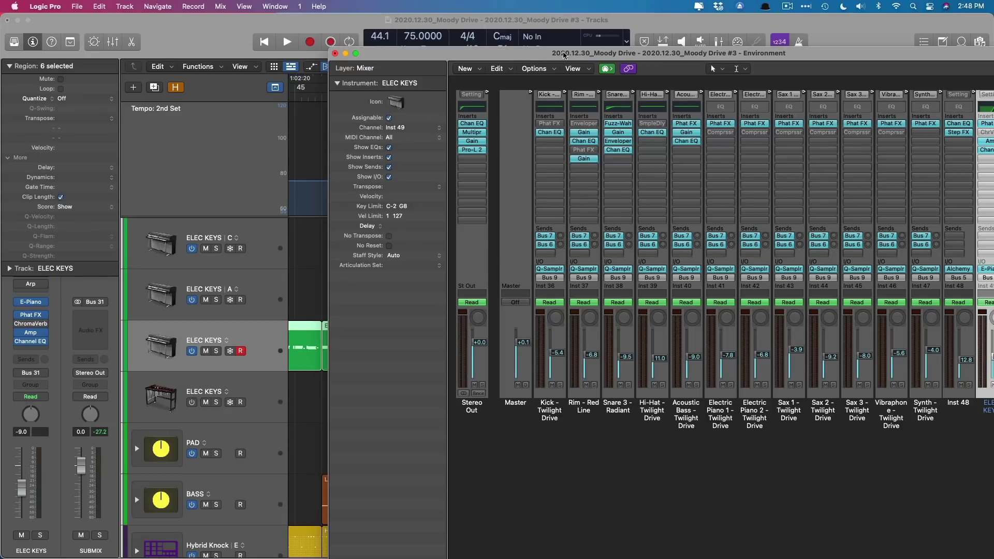
double_click(563, 53)
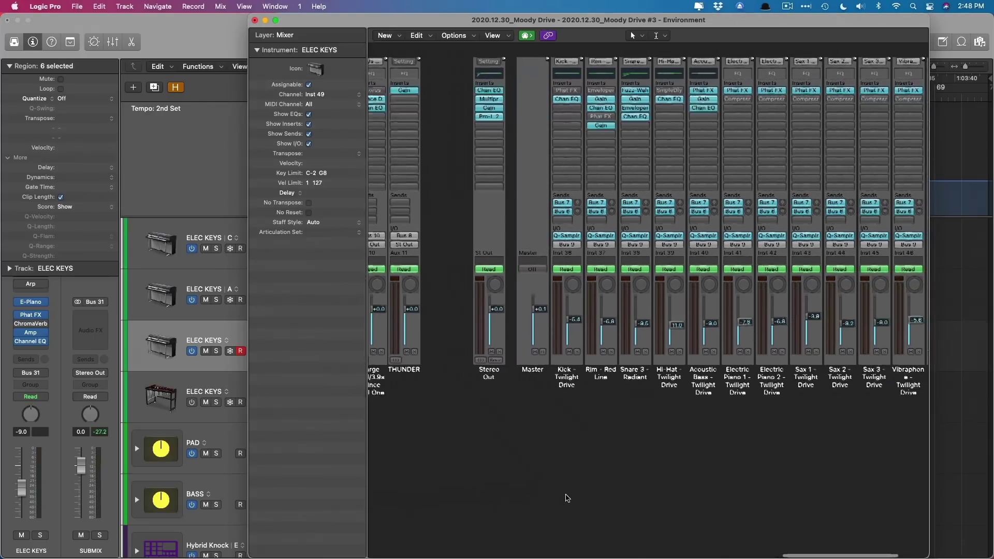
scroll(567, 498, "left", 20)
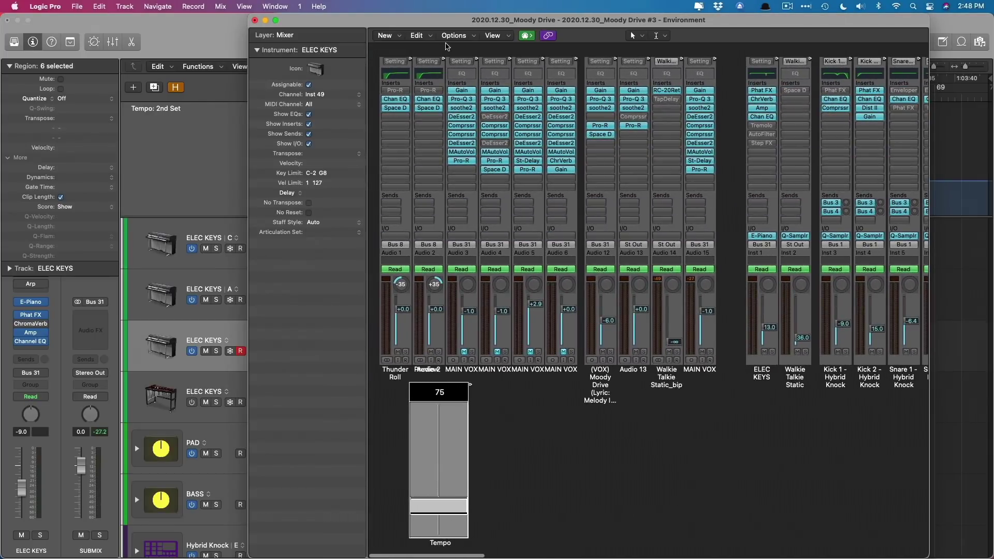
left_click_drag(435, 20, 846, 29)
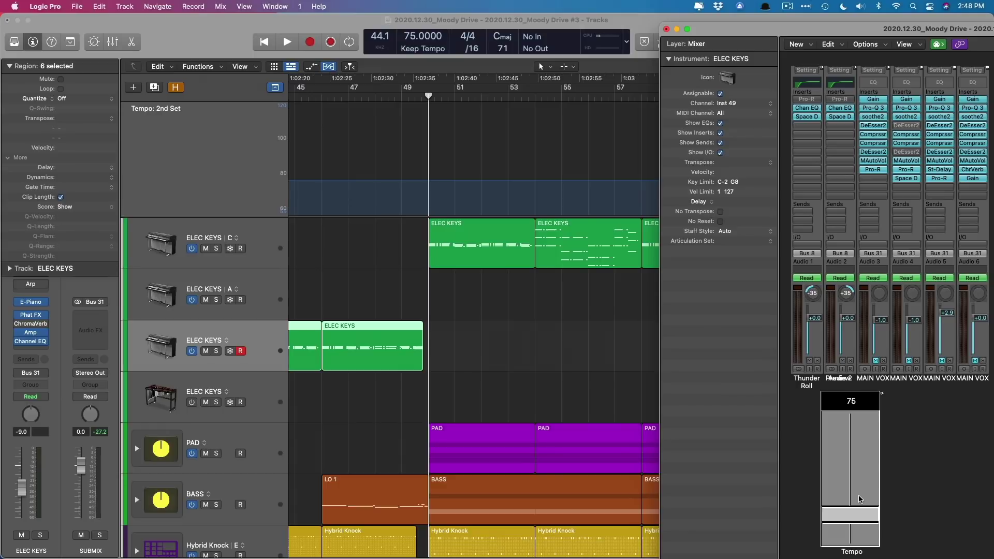
Record a live Tempo fader sweep peaking at 100 BPM near bar 51, then stop
key("r")
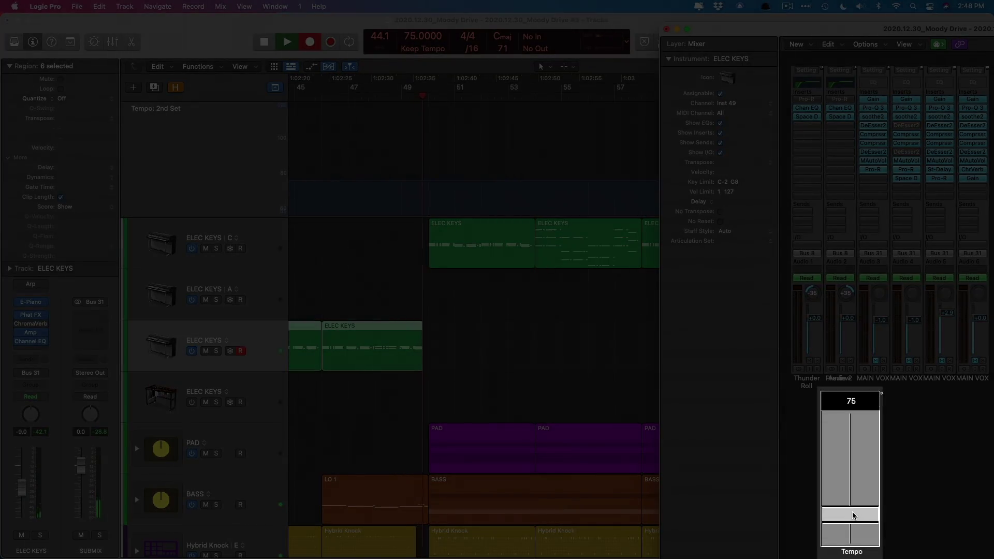
mouse_move(851, 516)
left_mouse_down()
mouse_move(851, 489)
mouse_move(850, 521)
left_mouse_up()
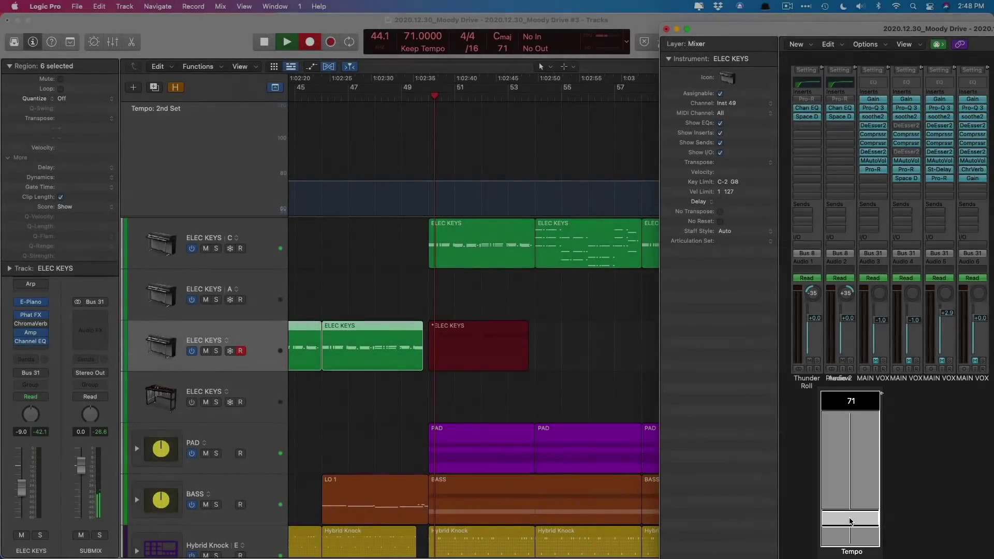
key("space")
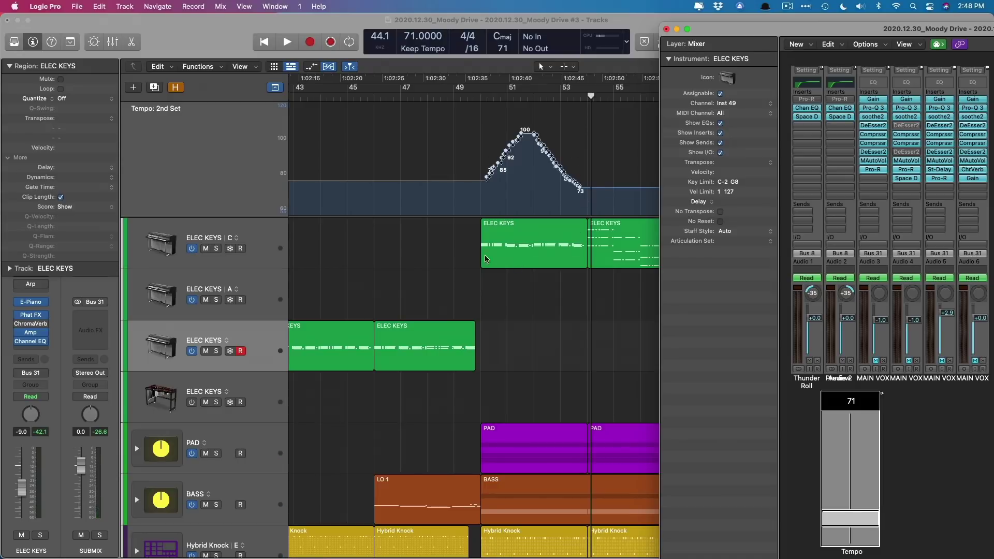
Select an ELEC KEYS region, zoom to it, then zoom back out to view the 75–100–73 tempo swell
left_click(485, 259)
key("z")
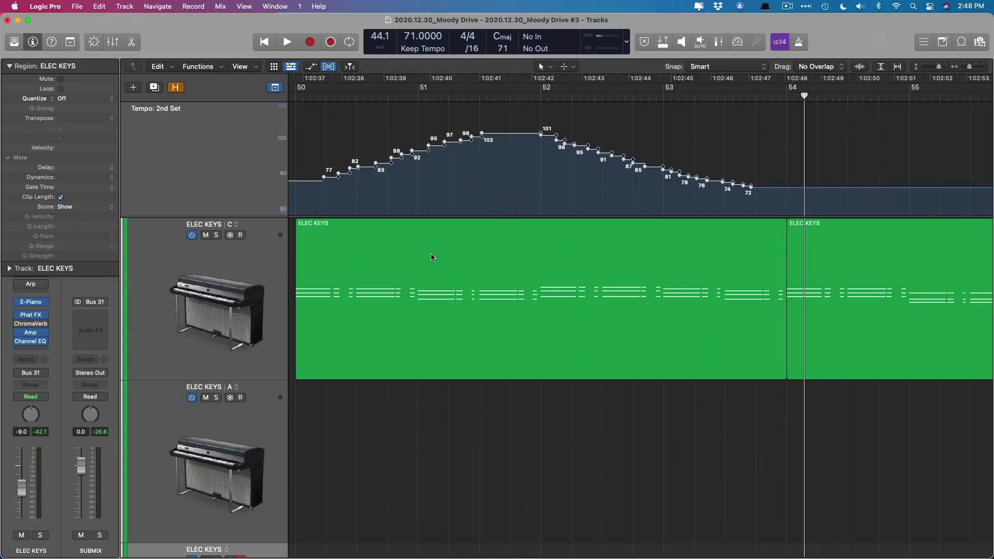
key("z")
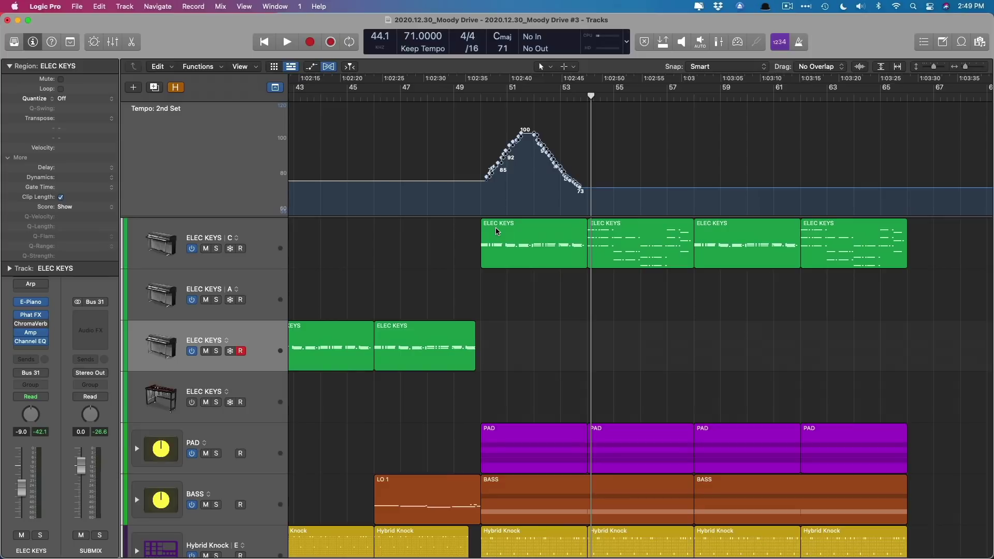